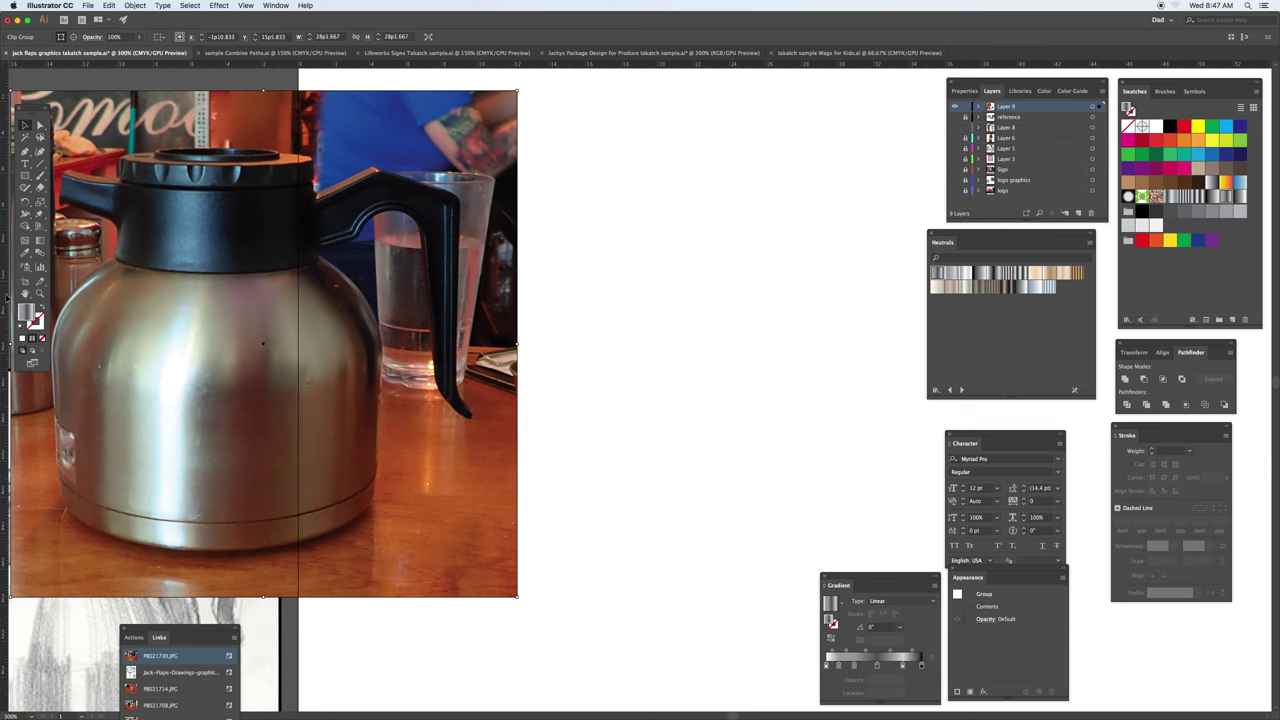
Place a vertical centre guide beside the photo and draw a closed, unfilled half outline of the carafe body against it, about 12p tall
{"action": "left_click_drag", "start_coordinate": [7, 298], "coordinate": [800, 348]}
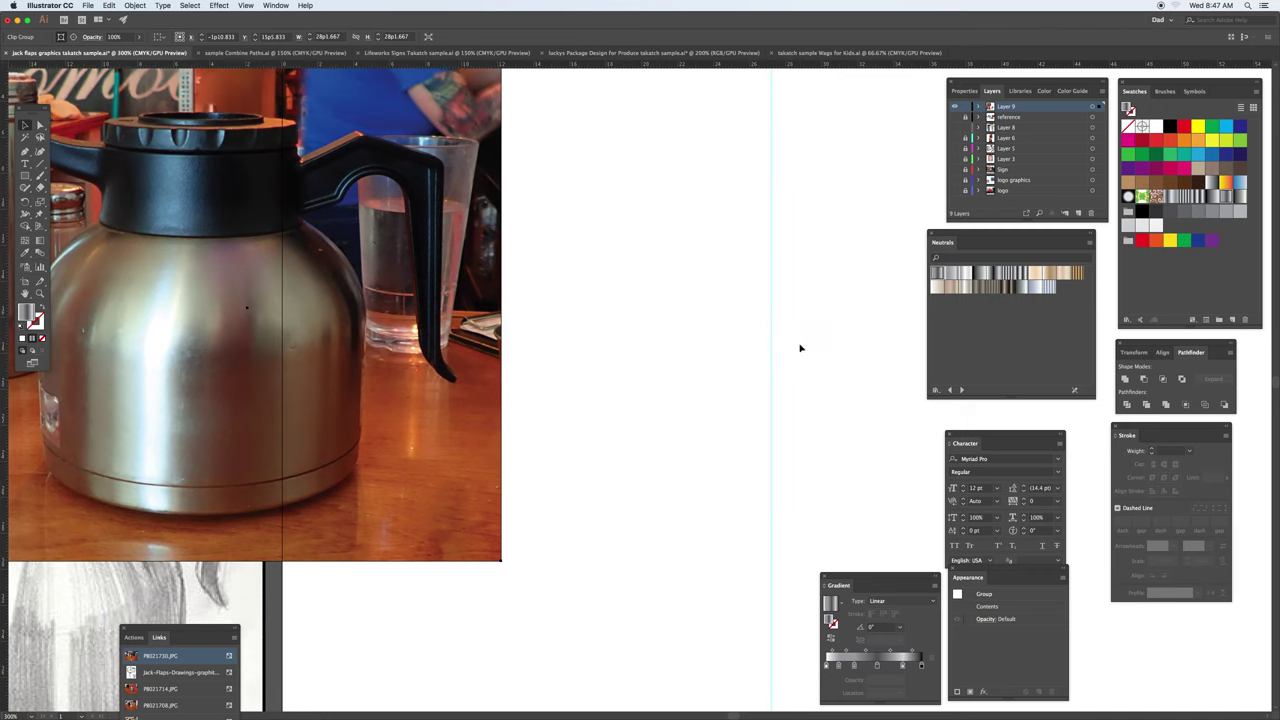
{"action": "key", "text": "p"}
{"action": "key", "text": "d"}
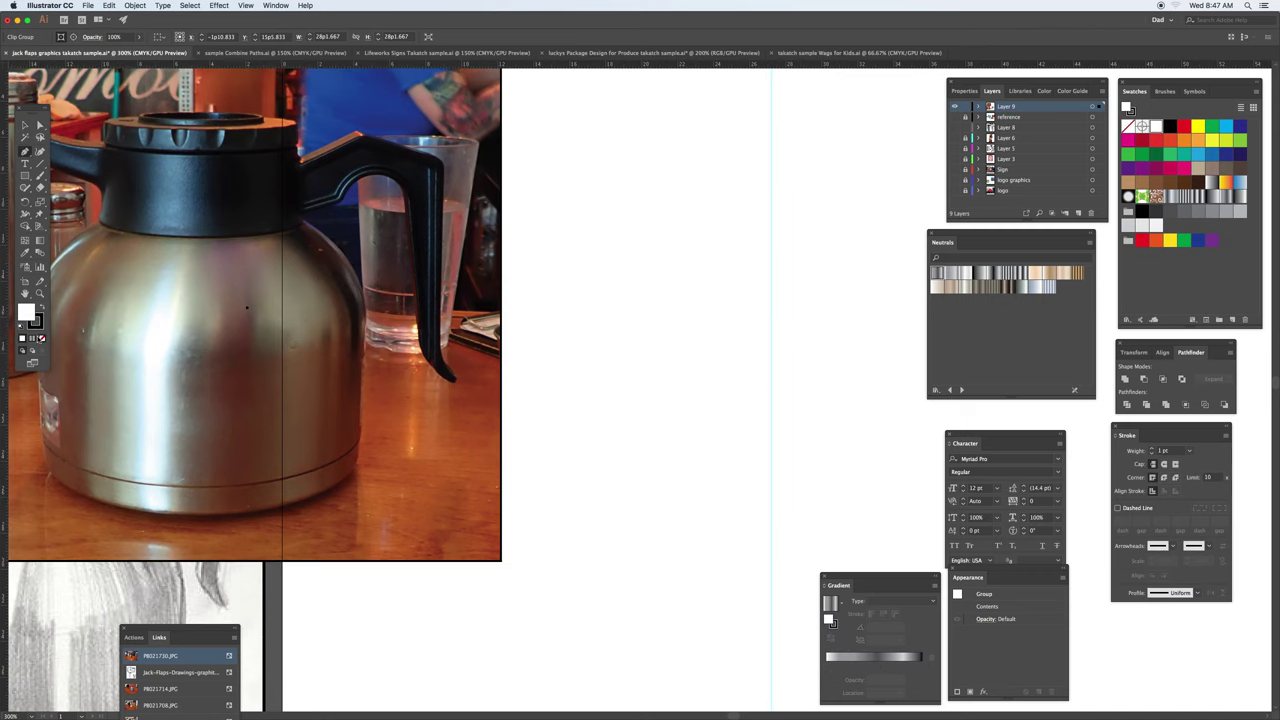
{"action": "left_click", "coordinate": [42, 338]}
{"action": "left_click", "coordinate": [771, 191]}
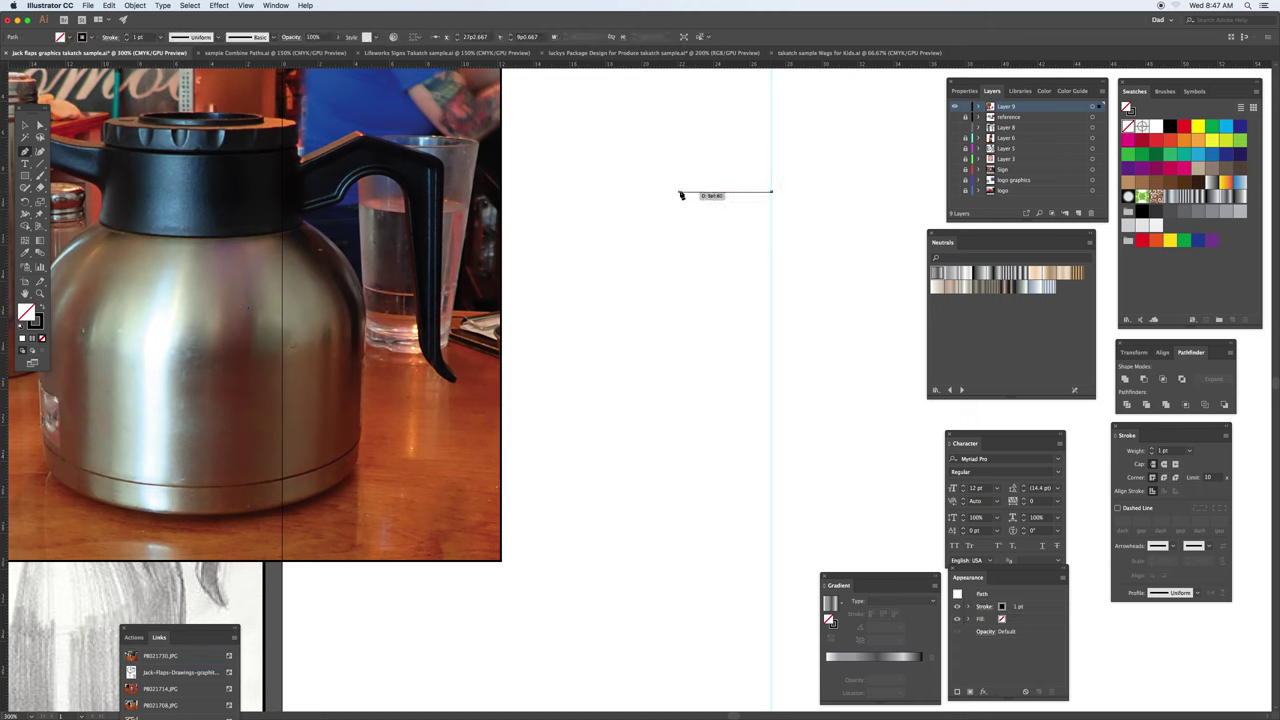
{"action": "left_click", "coordinate": [684, 193]}
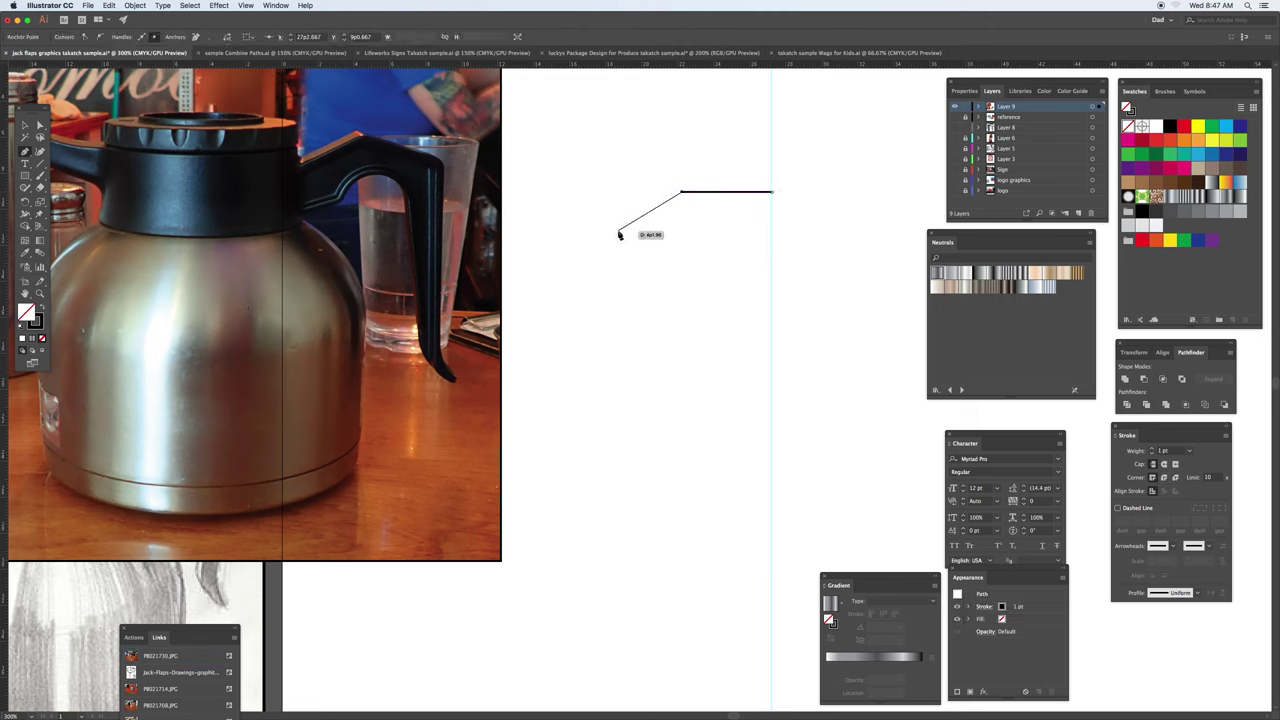
{"action": "left_click_drag", "start_coordinate": [617, 230], "coordinate": [599, 263]}
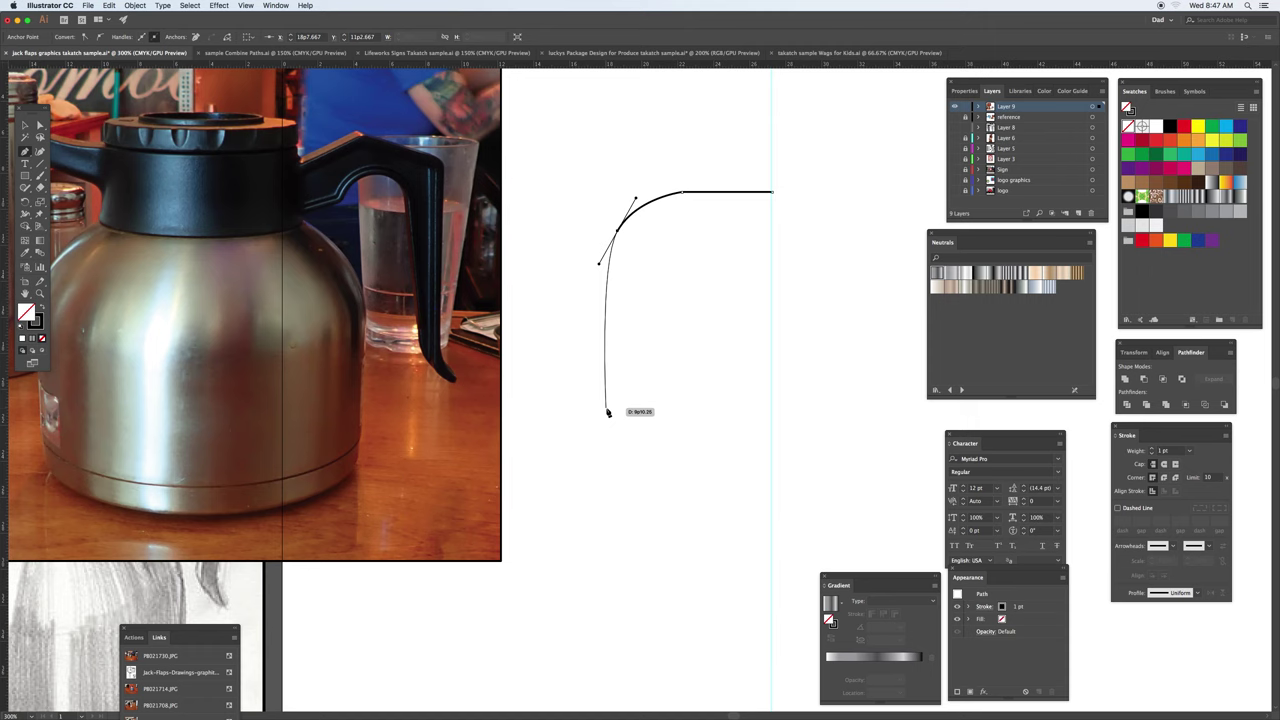
{"action": "left_click", "coordinate": [606, 409]}
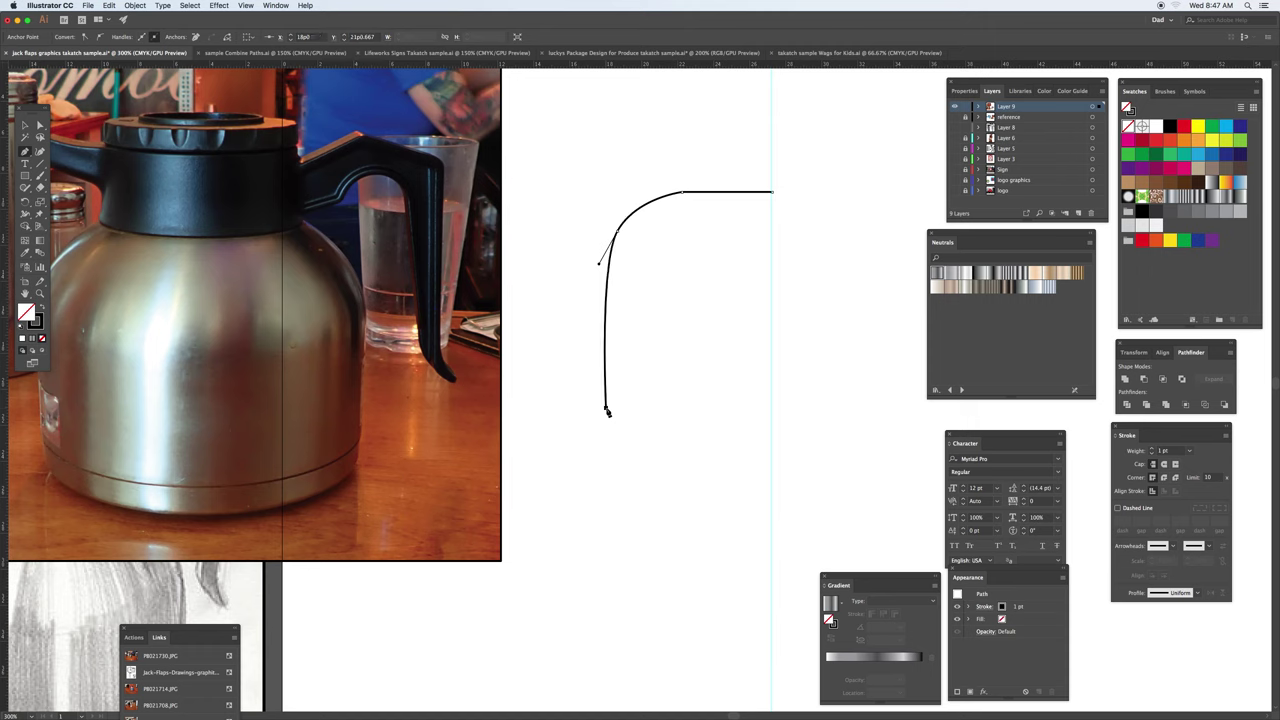
{"action": "left_click", "coordinate": [772, 409]}
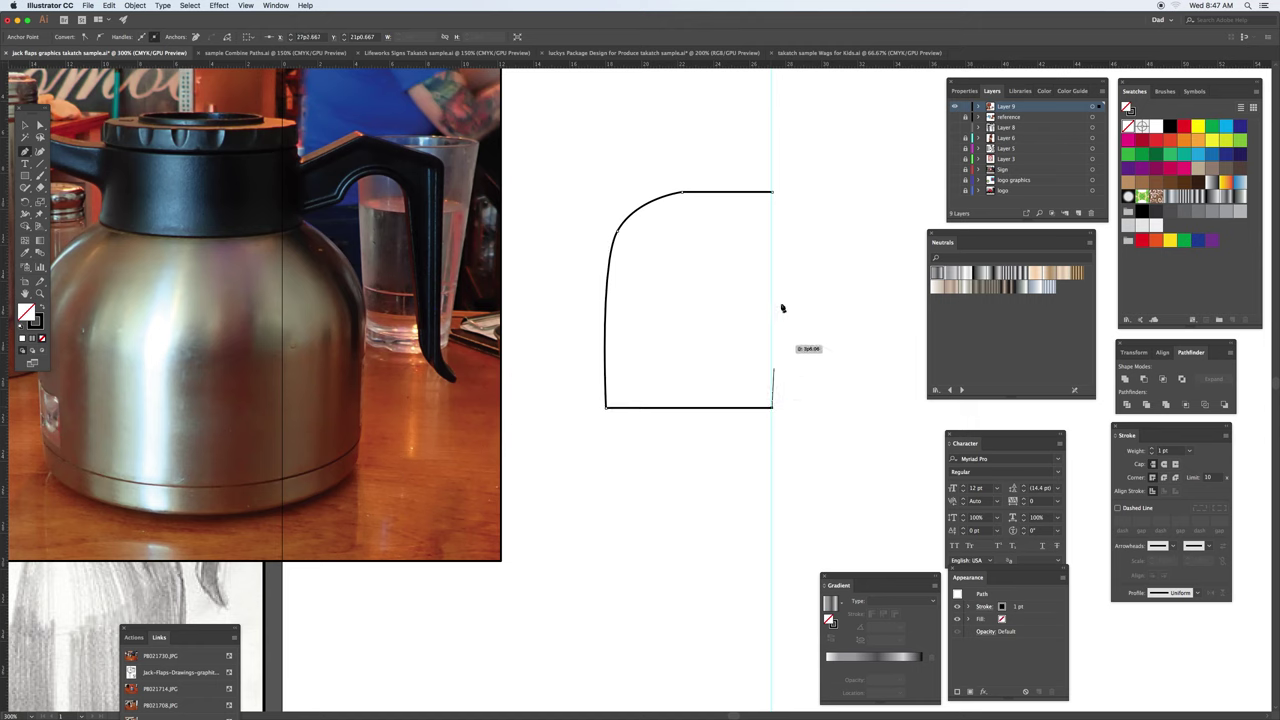
{"action": "left_click", "coordinate": [773, 193]}
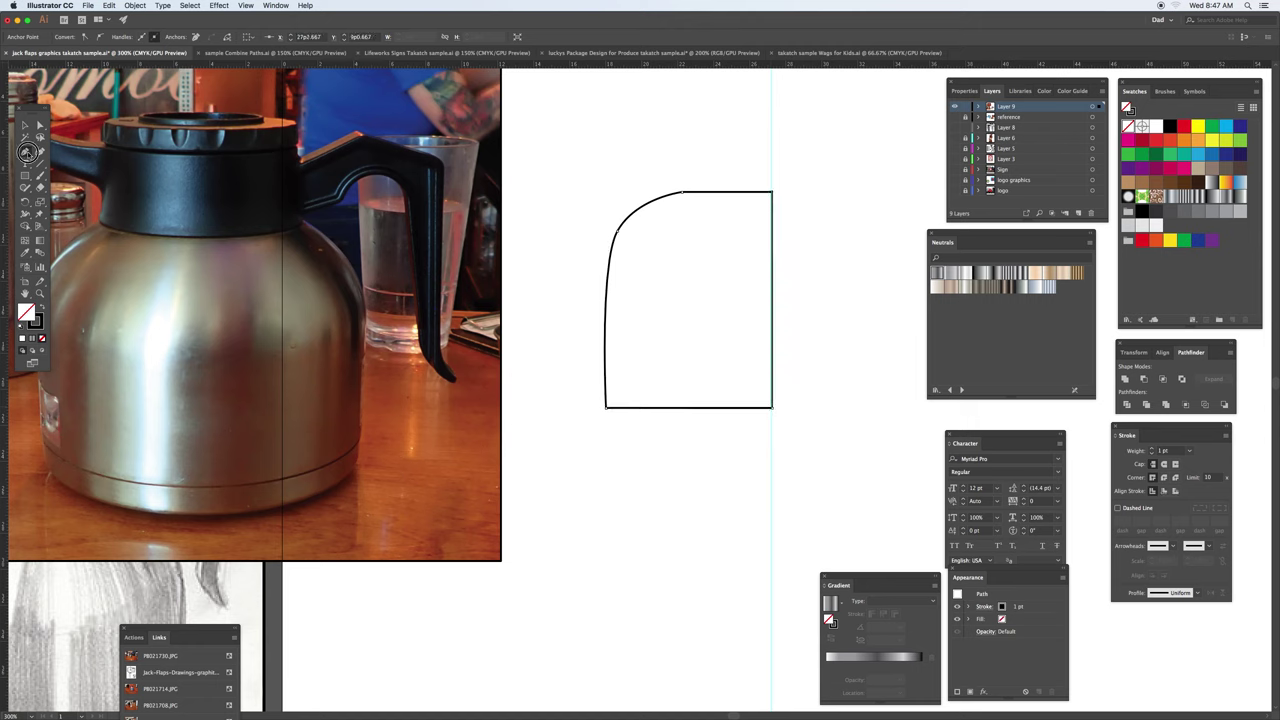
Smooth the shoulder curve of the half outline at its side anchor point and add a second vertical guide where the flat top begins
{"action": "left_click_drag", "start_coordinate": [25, 151], "coordinate": [73, 187]}
{"action": "left_click_drag", "start_coordinate": [616, 230], "coordinate": [591, 269]}
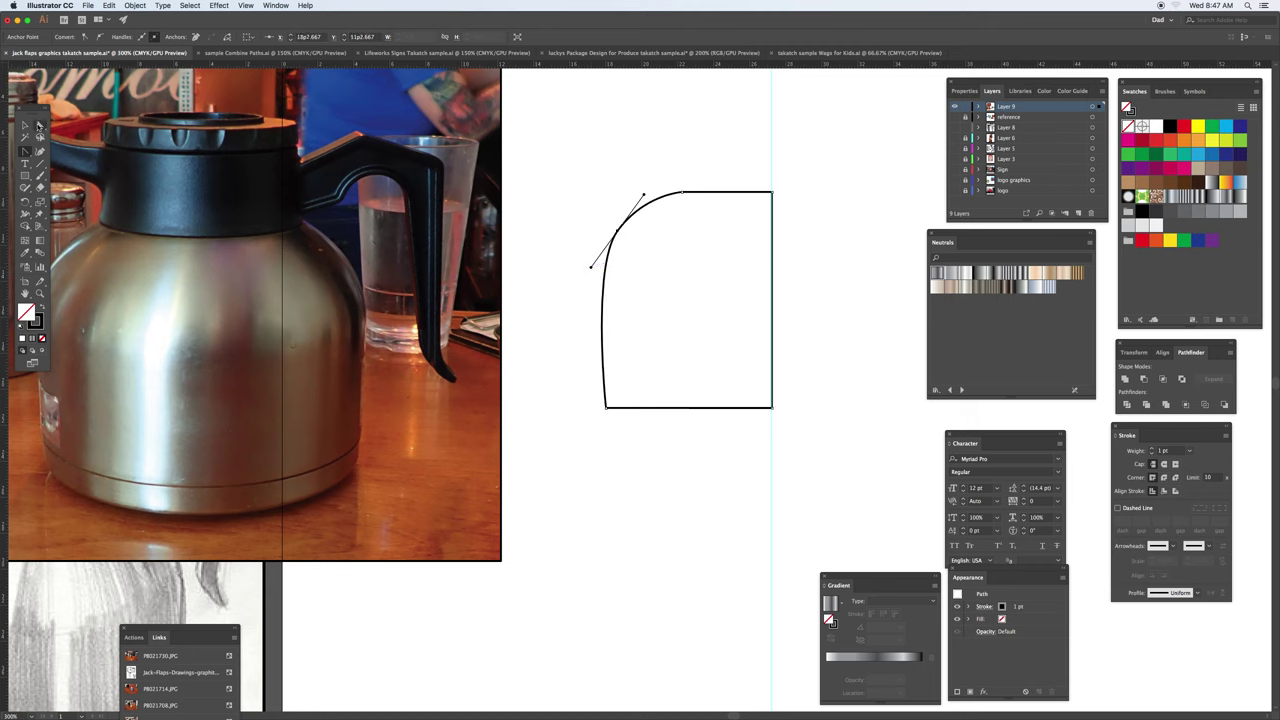
{"action": "left_click", "coordinate": [26, 126]}
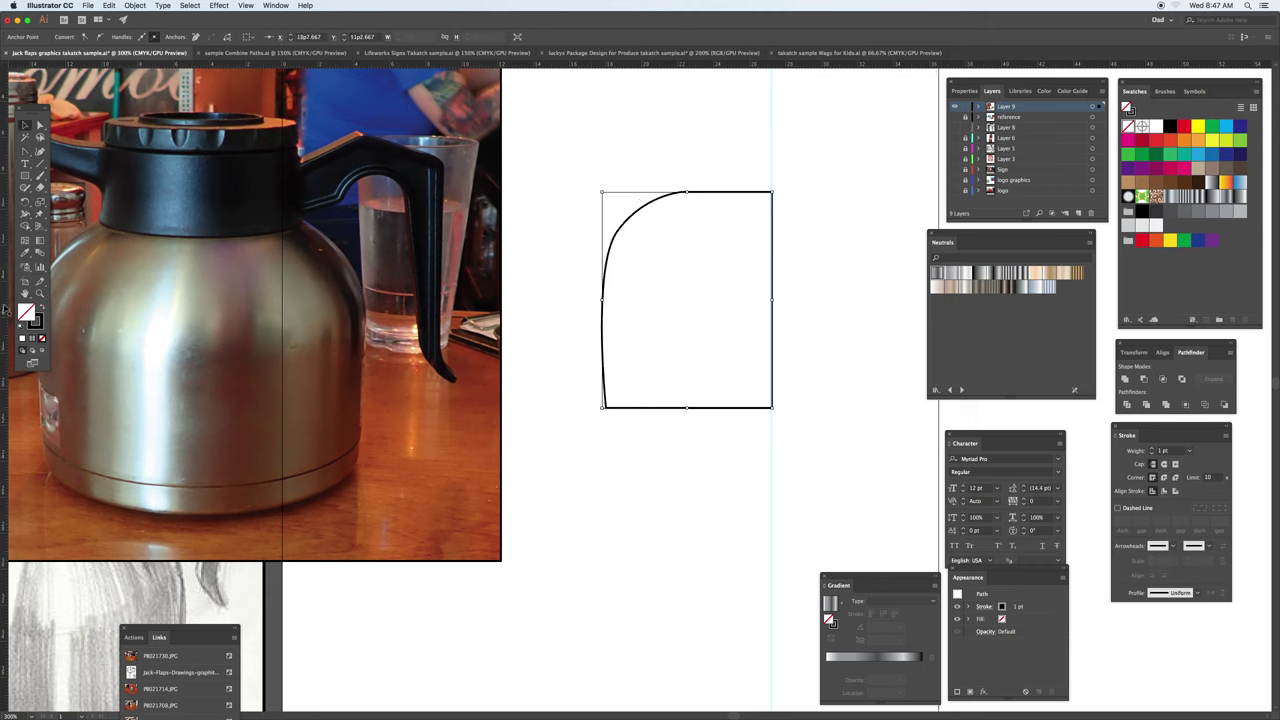
{"action": "key", "text": "a"}
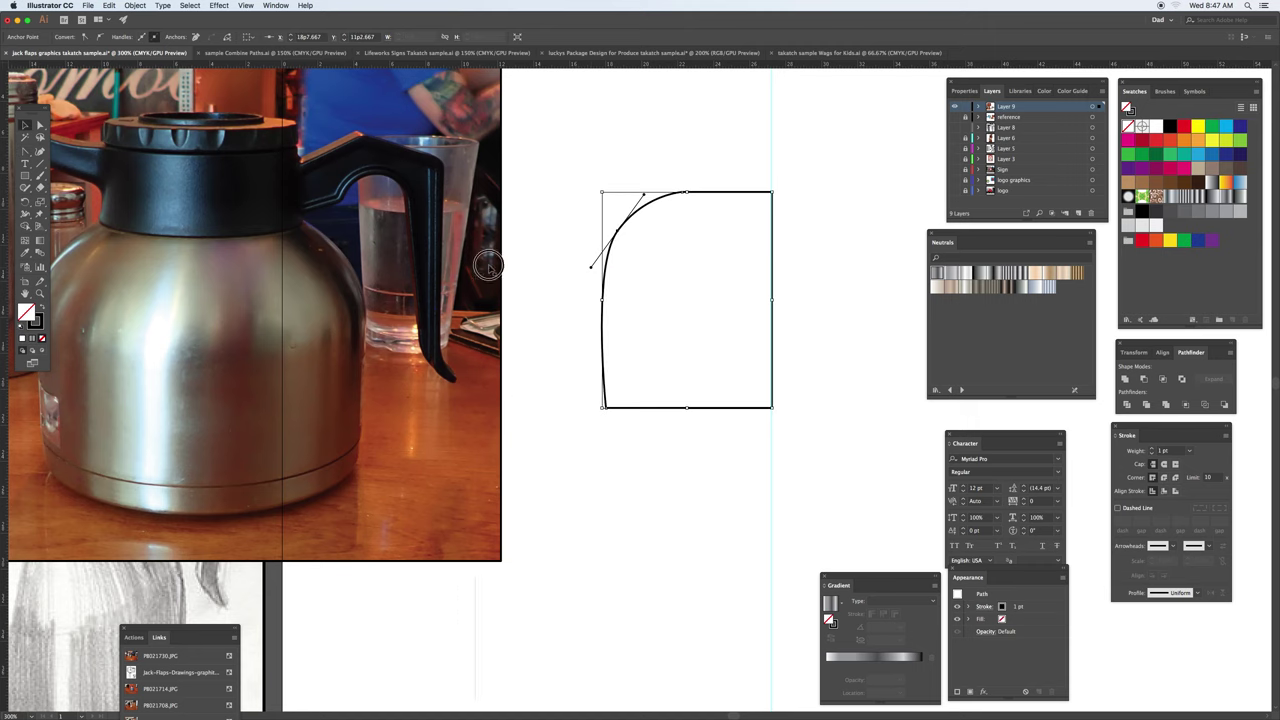
{"action": "left_click", "coordinate": [684, 234]}
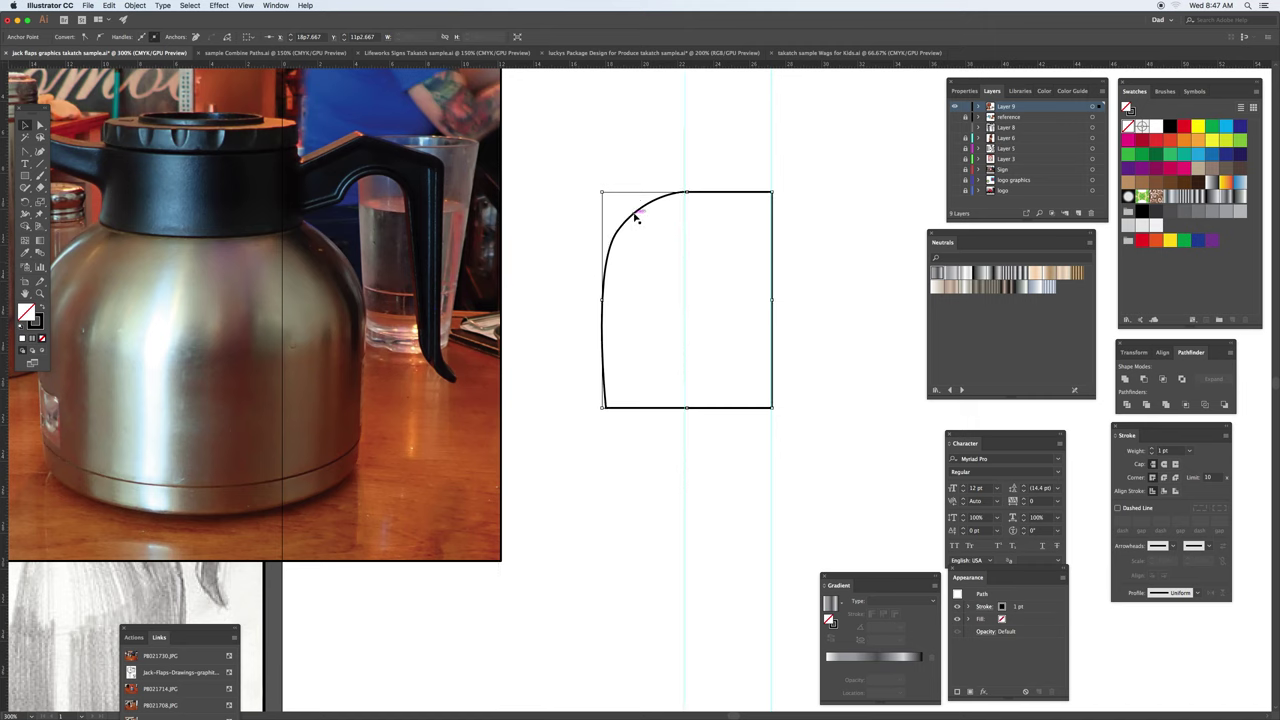
Fill the half body with taupe and reflect a vertical-axis copy of it across the centre guide
{"action": "left_click", "coordinate": [1208, 177]}
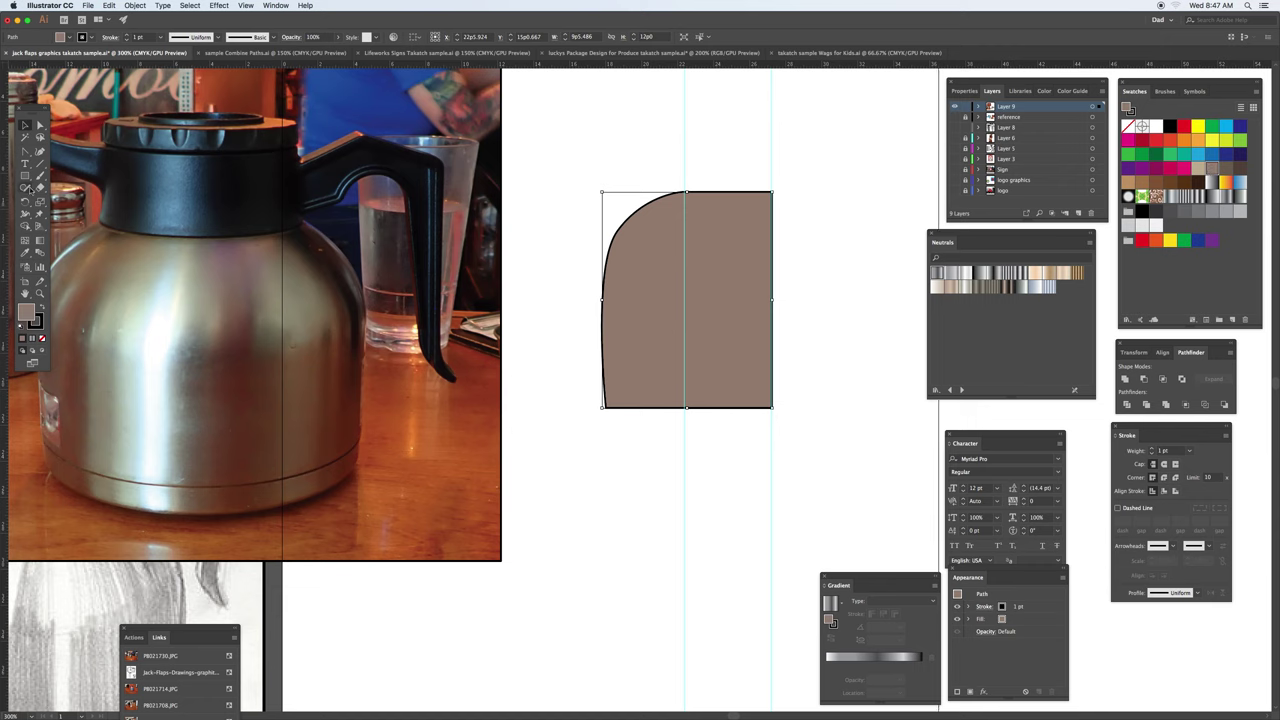
{"action": "left_click", "coordinate": [26, 201]}
{"action": "left_click_drag", "start_coordinate": [26, 201], "coordinate": [70, 213]}
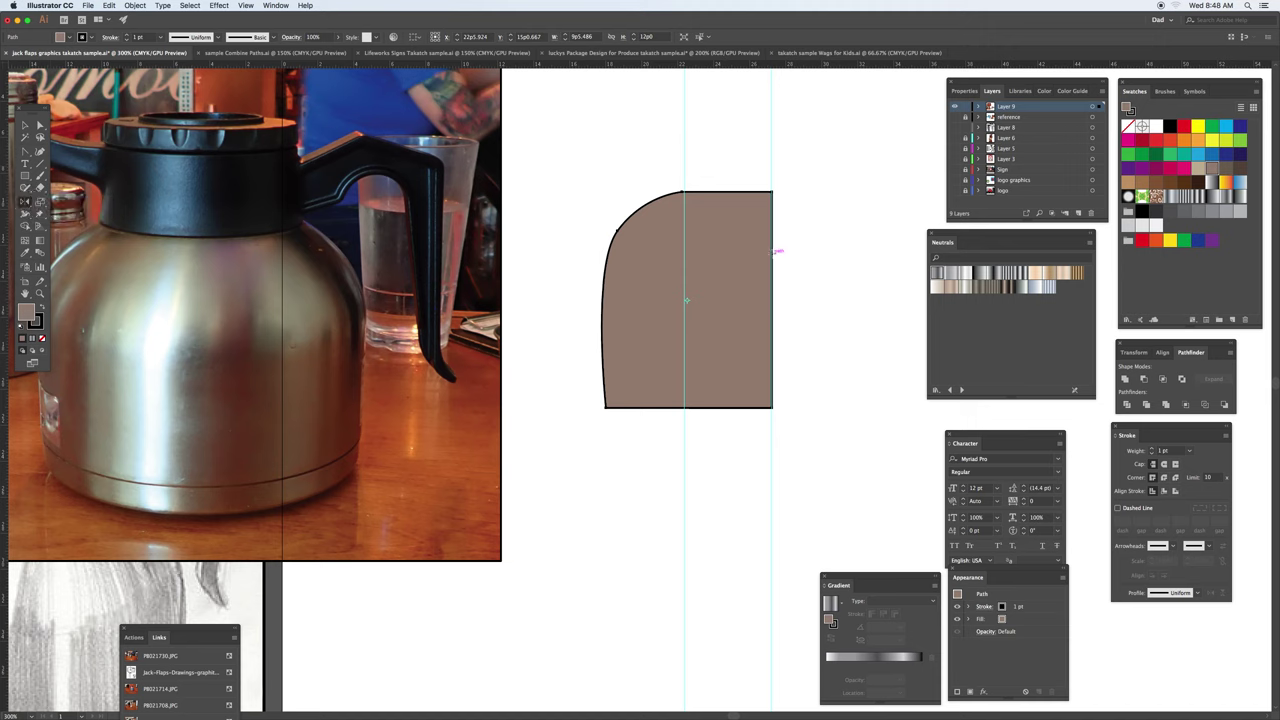
{"action": "left_click", "coordinate": [773, 251], "text": "alt"}
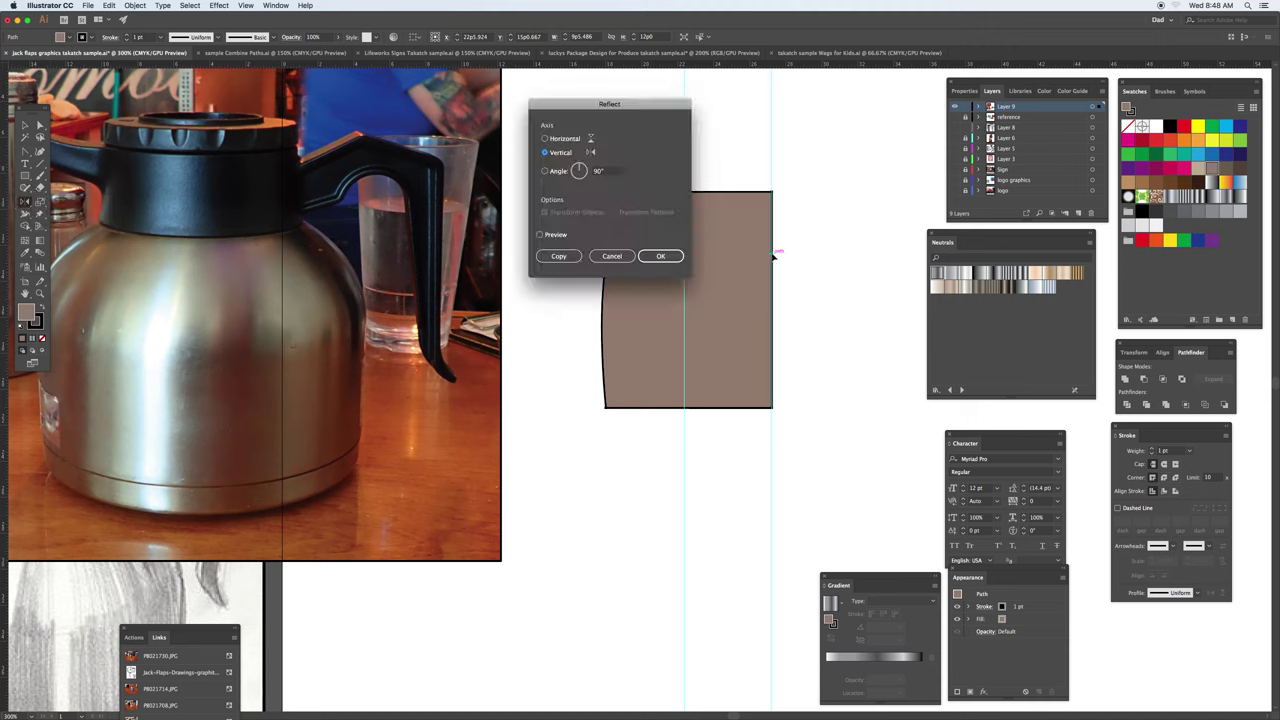
{"action": "left_click", "coordinate": [563, 235]}
{"action": "left_click", "coordinate": [562, 256]}
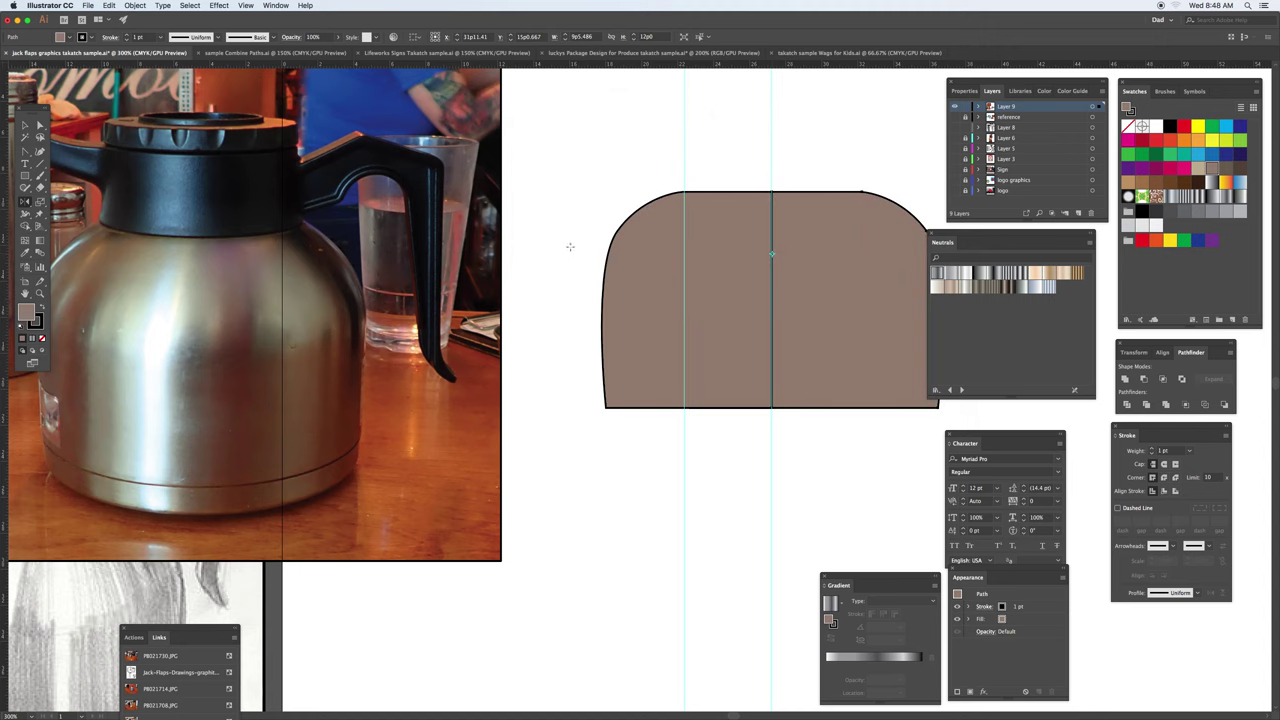
Merge the two mirrored body halves into one shape with the Shape Builder tool
{"action": "key", "text": "v"}
{"action": "left_click_drag", "start_coordinate": [731, 189], "coordinate": [817, 238]}
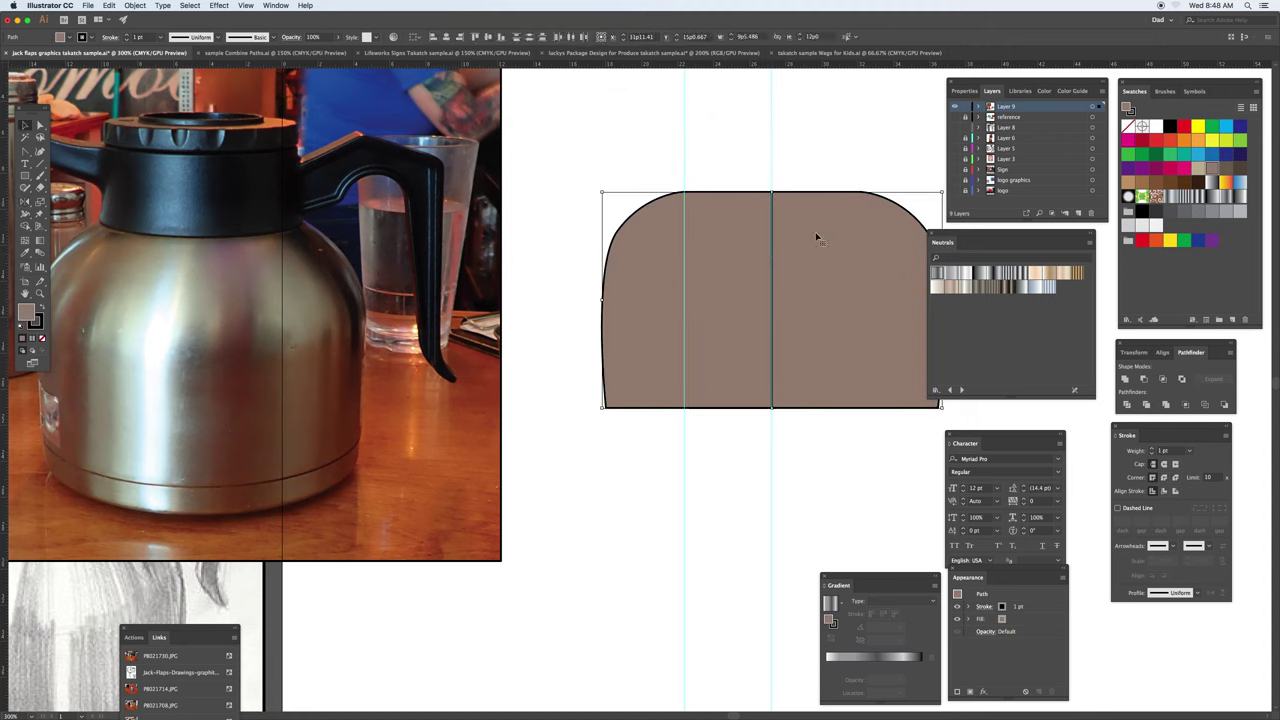
{"action": "left_click", "coordinate": [28, 228]}
{"action": "left_click_drag", "start_coordinate": [758, 240], "coordinate": [795, 243]}
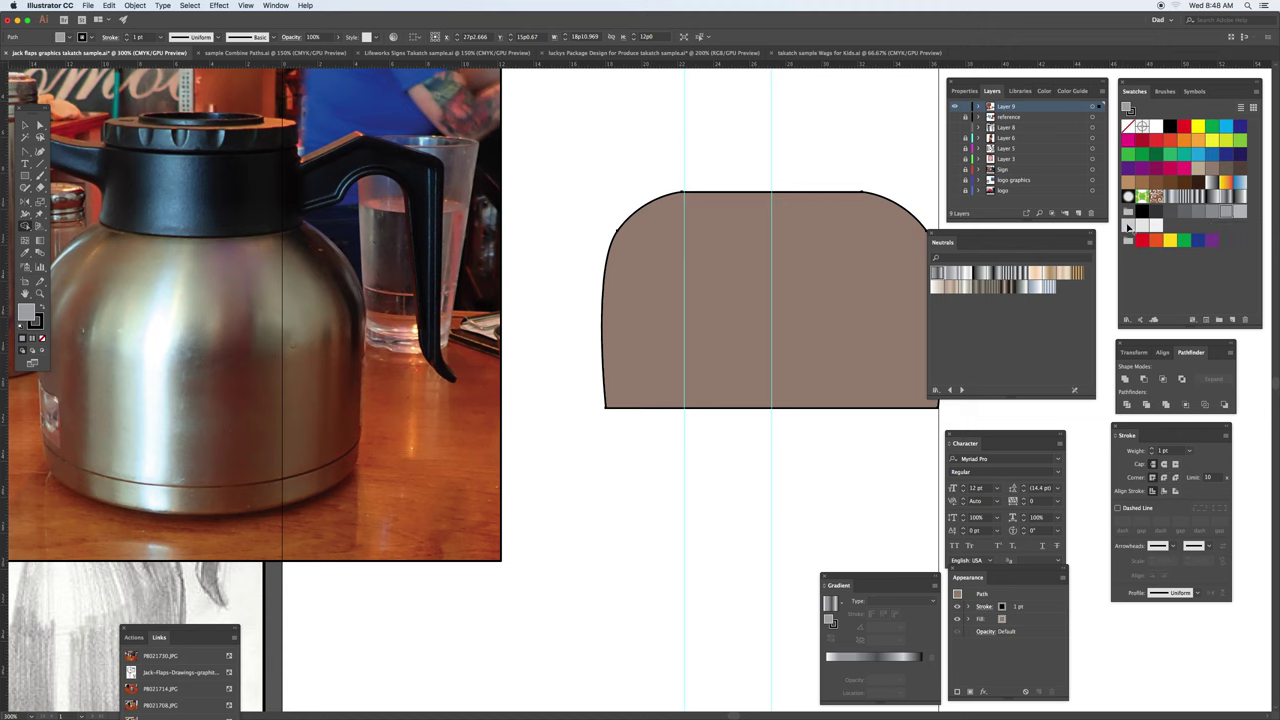
Fill the merged carafe body with medium grey and narrow it symmetrically about its centre to about 15p11 wide
{"action": "key", "text": "v"}
{"action": "left_click", "coordinate": [840, 232]}
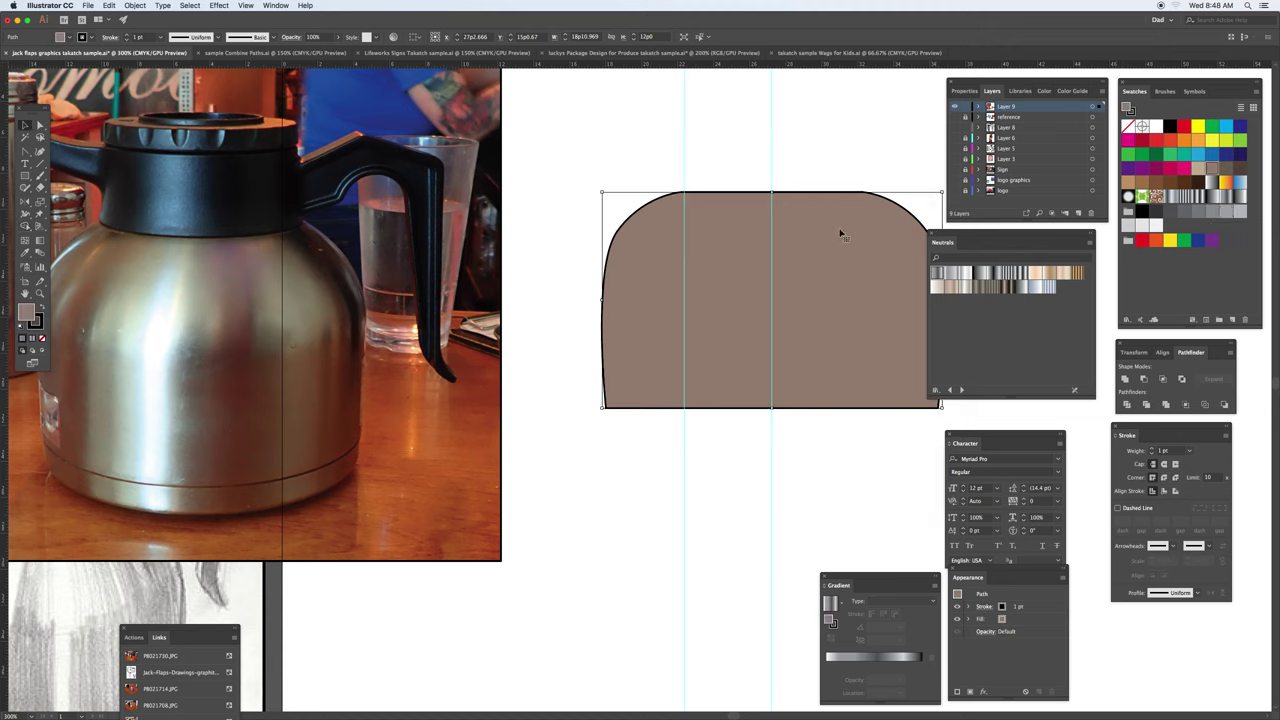
{"action": "left_click", "coordinate": [1213, 213]}
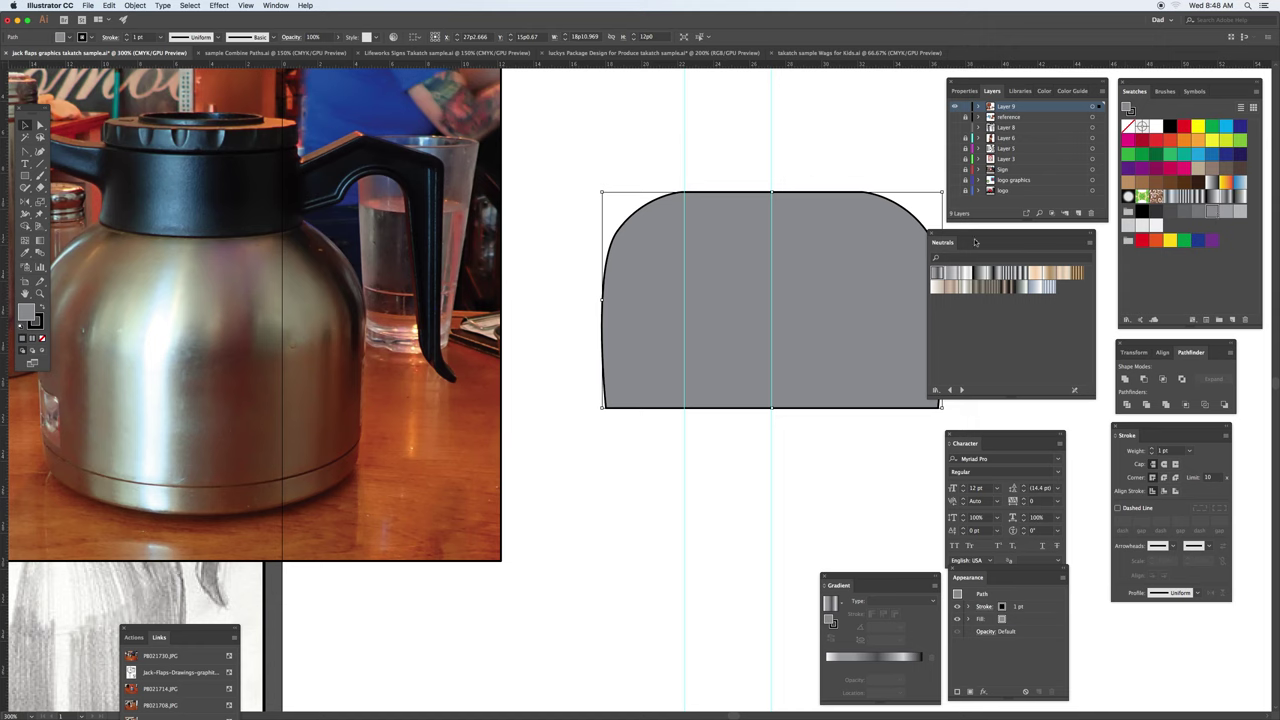
{"action": "left_click_drag", "start_coordinate": [604, 298], "coordinate": [629, 298]}
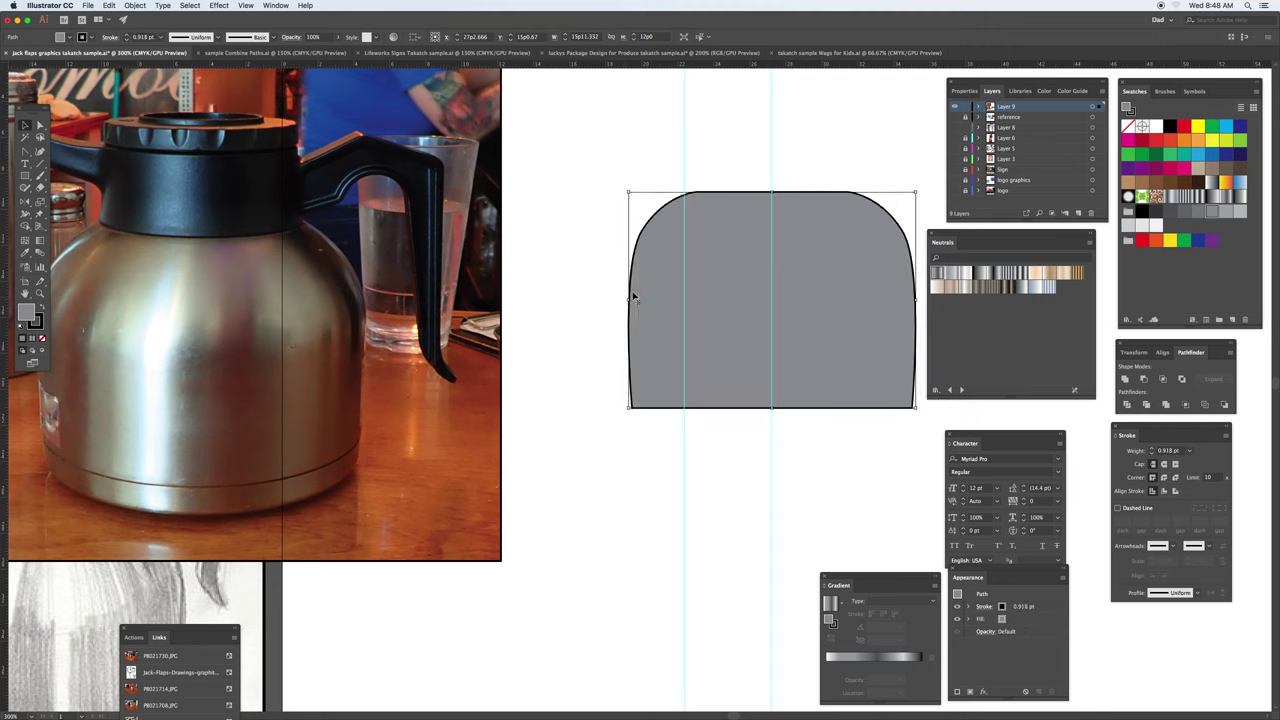
Draw a base rectangle about 15p7 by 1p8 beneath the body and round its two lower corners to about 0p7.3
{"action": "left_click", "coordinate": [25, 177]}
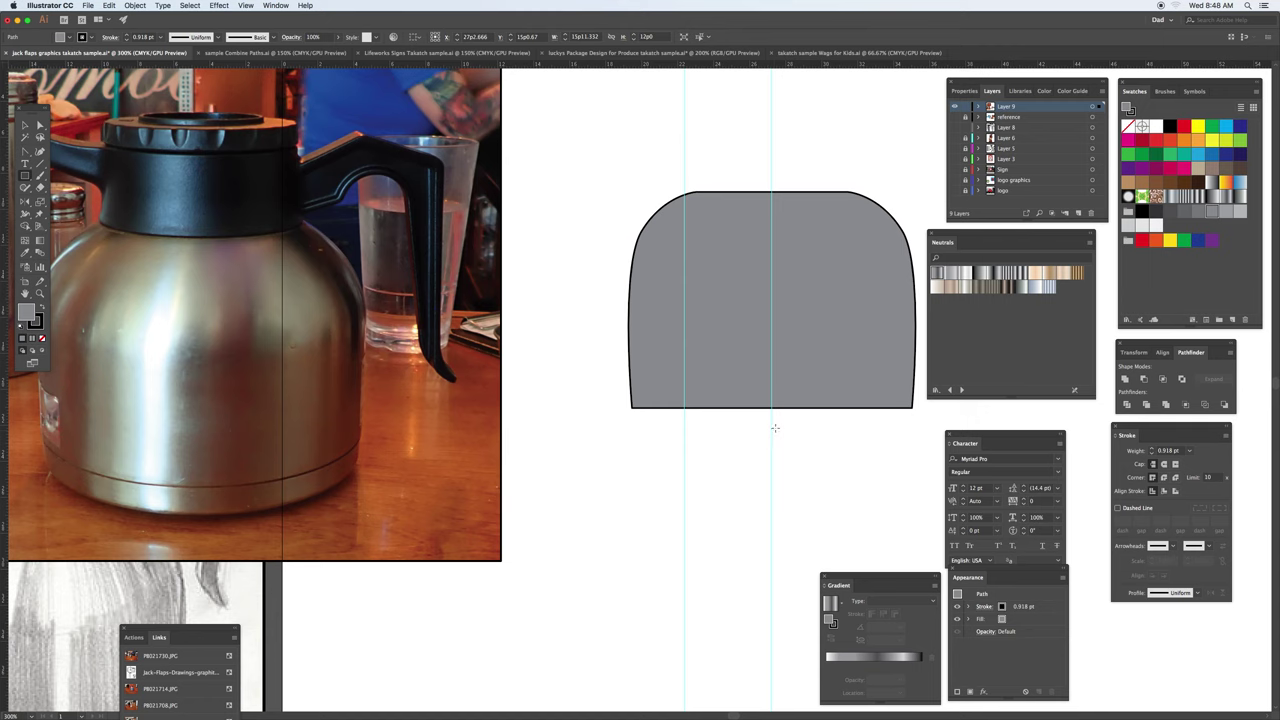
{"action": "left_click_drag", "start_coordinate": [771, 423], "coordinate": [914, 438]}
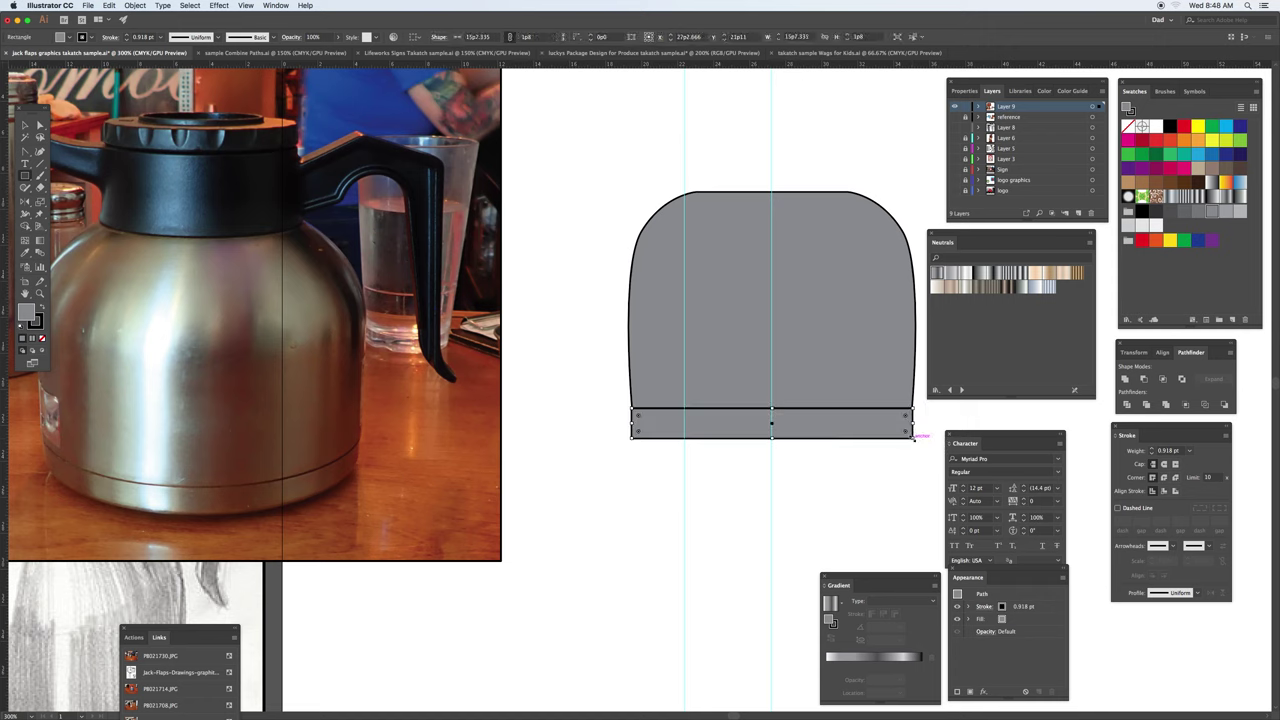
{"action": "key", "text": "a"}
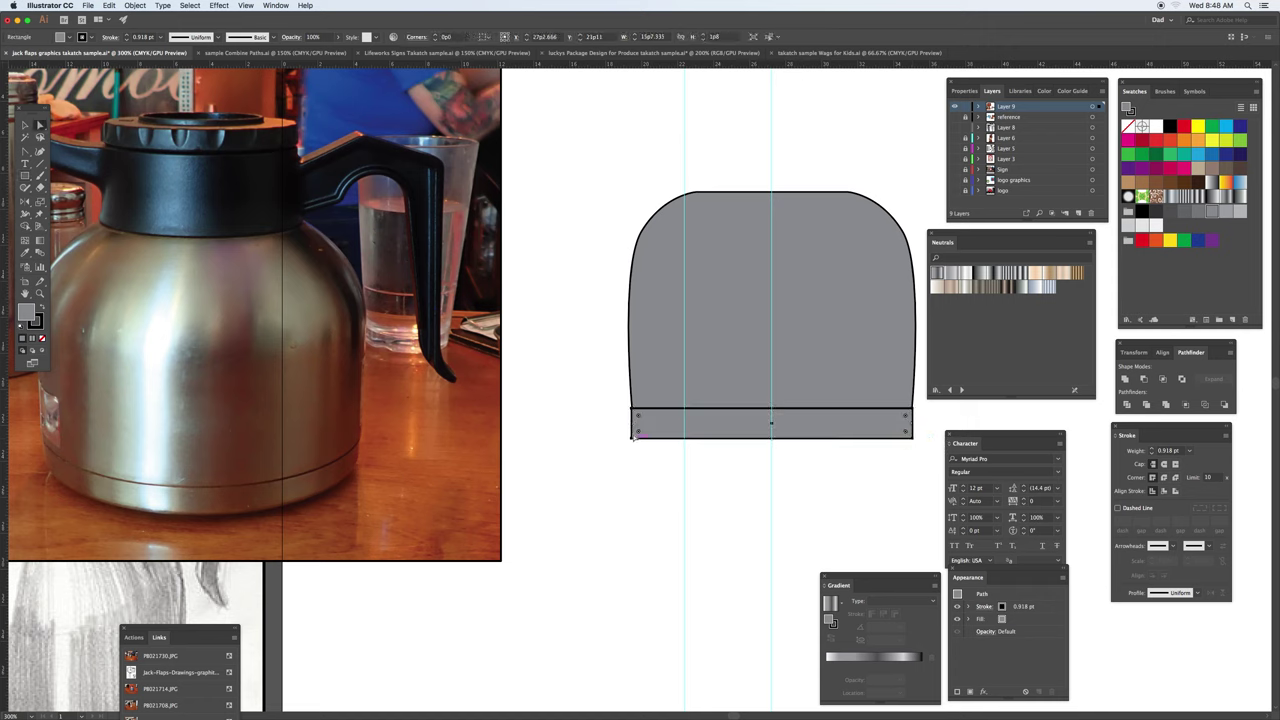
{"action": "left_click_drag", "start_coordinate": [623, 426], "coordinate": [920, 443]}
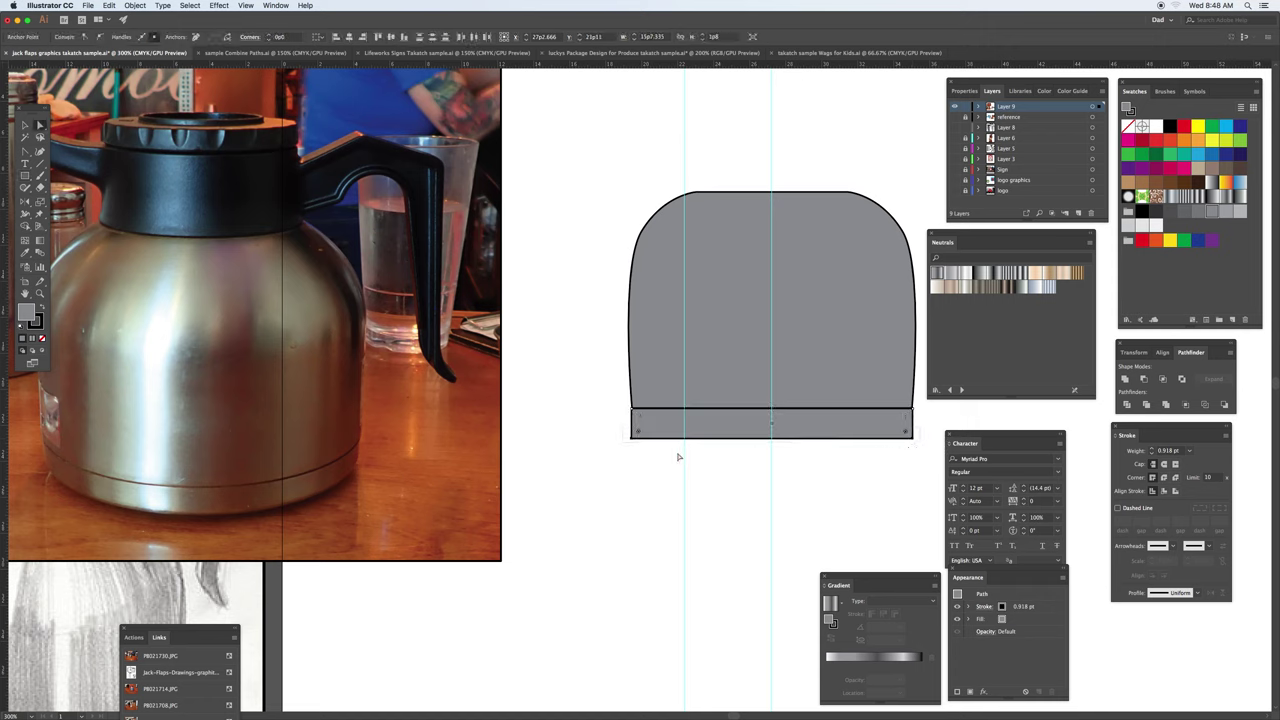
{"action": "left_click_drag", "start_coordinate": [639, 433], "coordinate": [656, 431]}
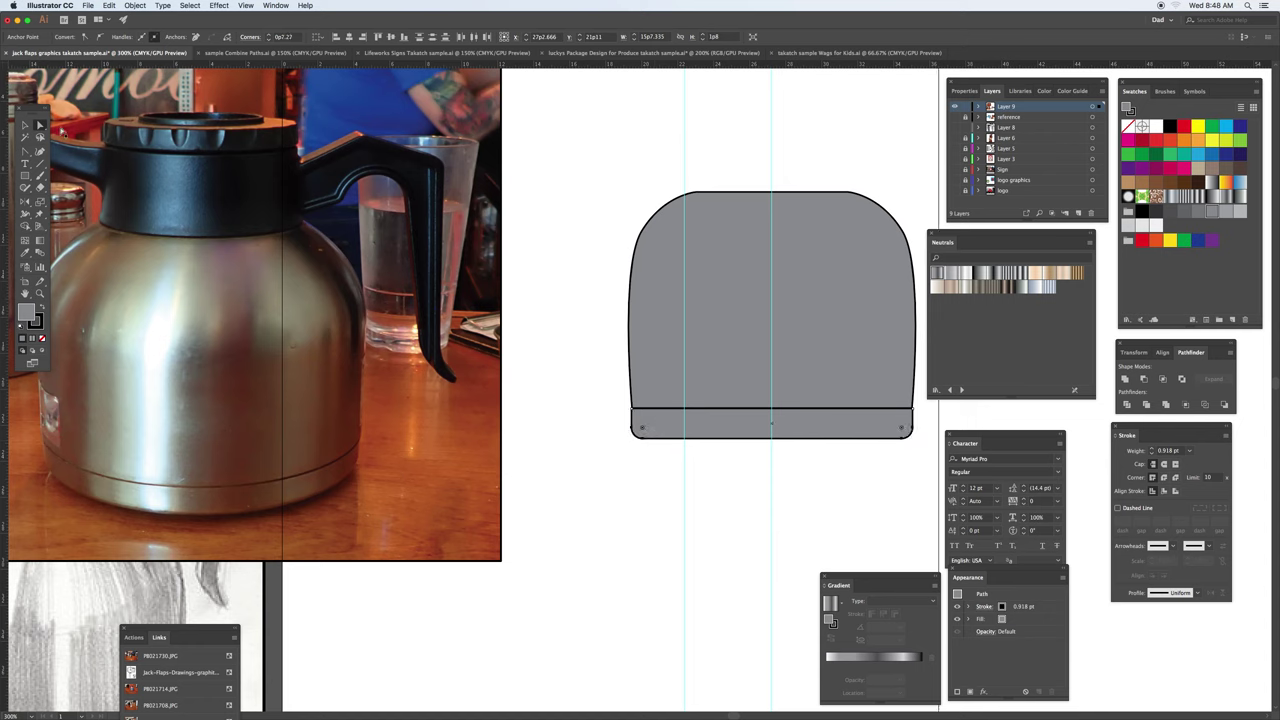
{"action": "left_click", "coordinate": [26, 125]}
{"action": "left_click", "coordinate": [600, 206]}
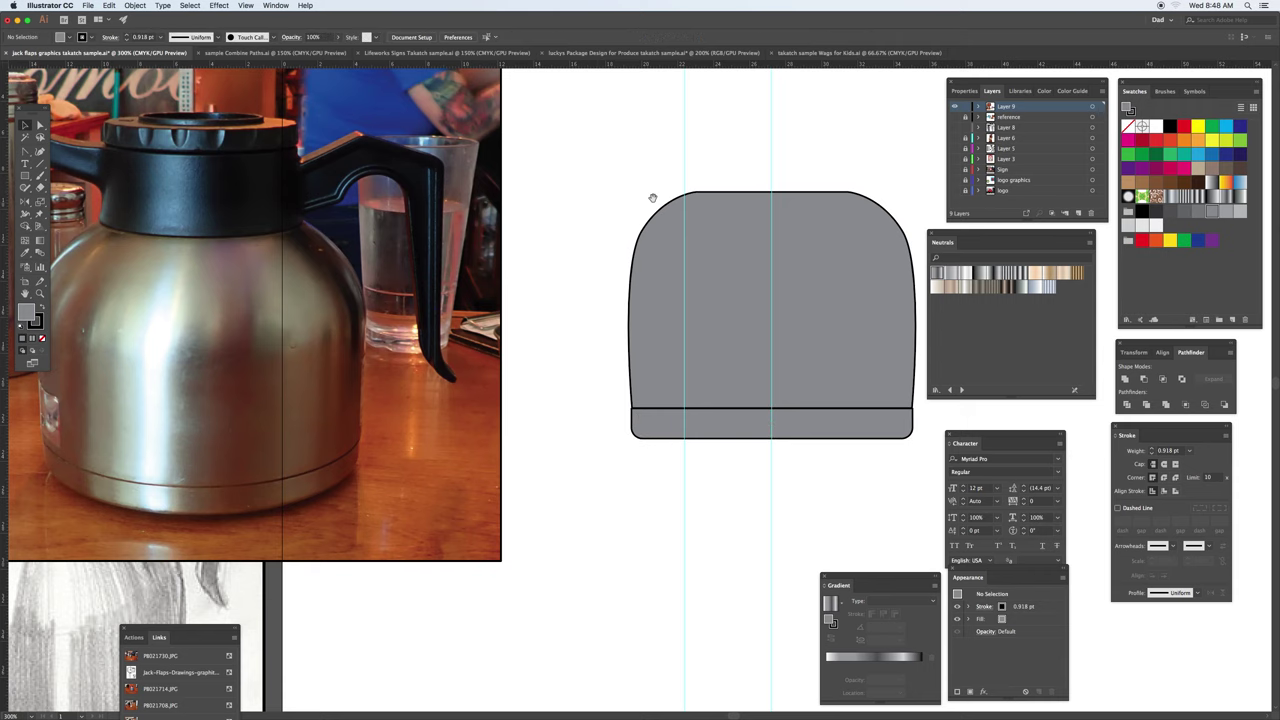
Draw a neck rectangle about 9p1 by 3p8 on top of the body, centred on the guide, and fill it dark grey
{"action": "left_click_drag", "start_coordinate": [652, 200], "coordinate": [642, 247]}
{"action": "key", "text": "m"}
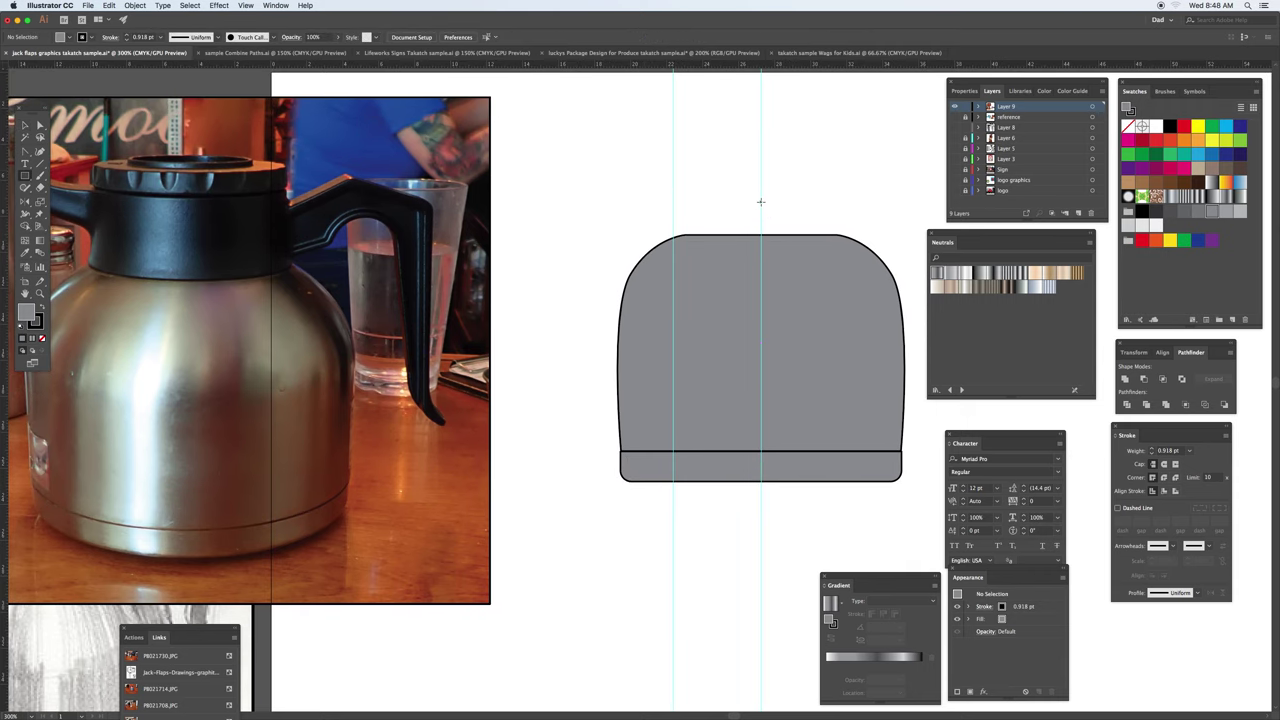
{"action": "left_click_drag", "start_coordinate": [761, 200], "coordinate": [846, 234]}
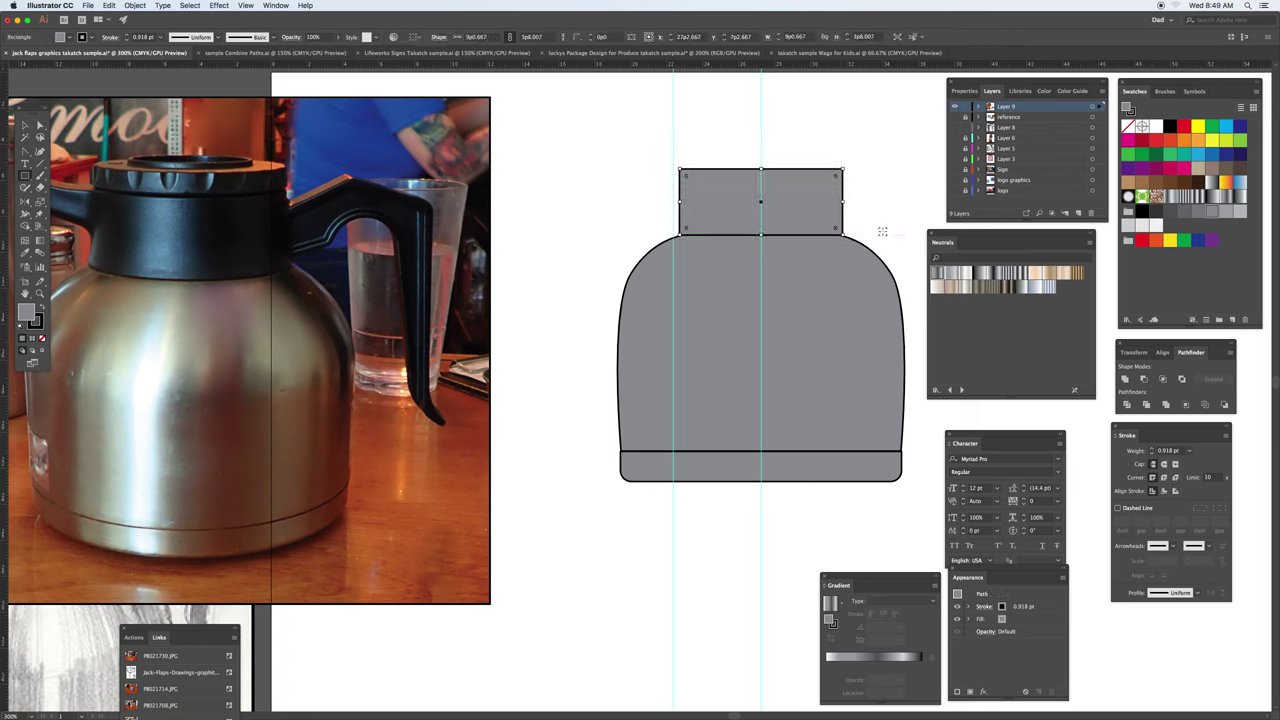
{"action": "left_click", "coordinate": [1168, 212]}
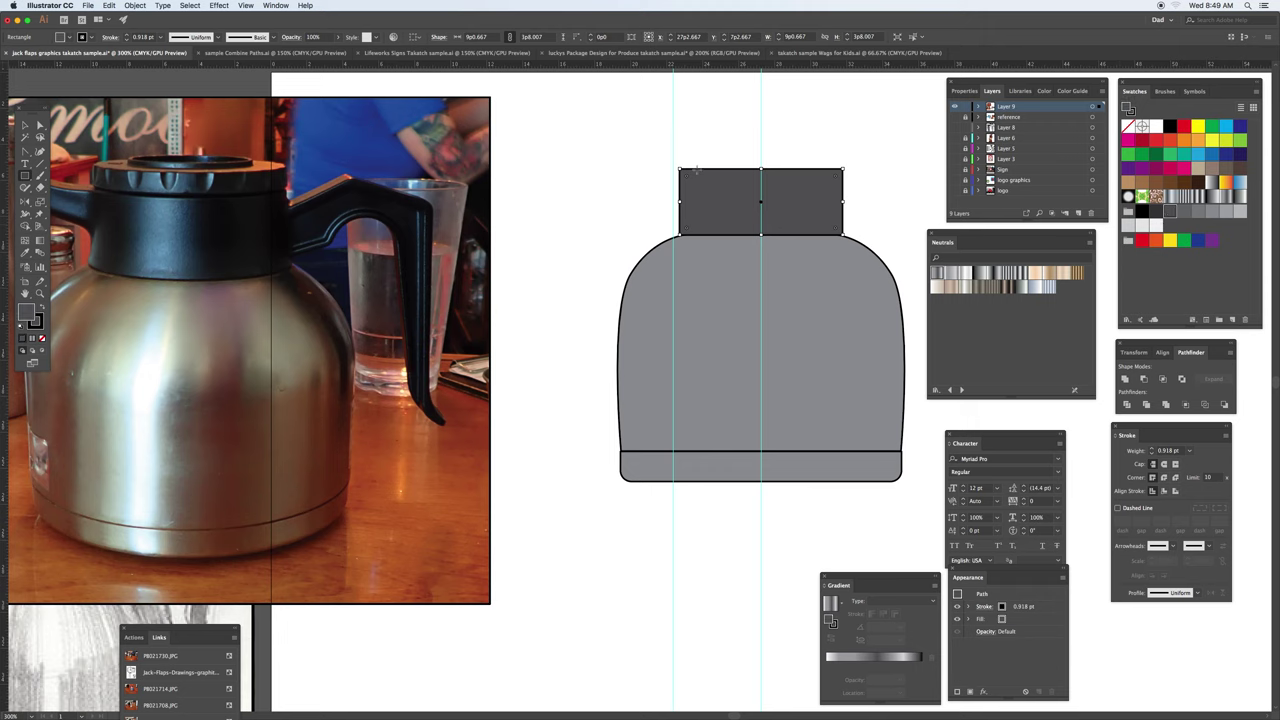
Draw a lid rim rectangle about 9p7 by 0p11 just above the neck, centred on the guide
{"action": "left_click", "coordinate": [761, 156]}
{"action": "left_click_drag", "start_coordinate": [761, 156], "coordinate": [849, 166]}
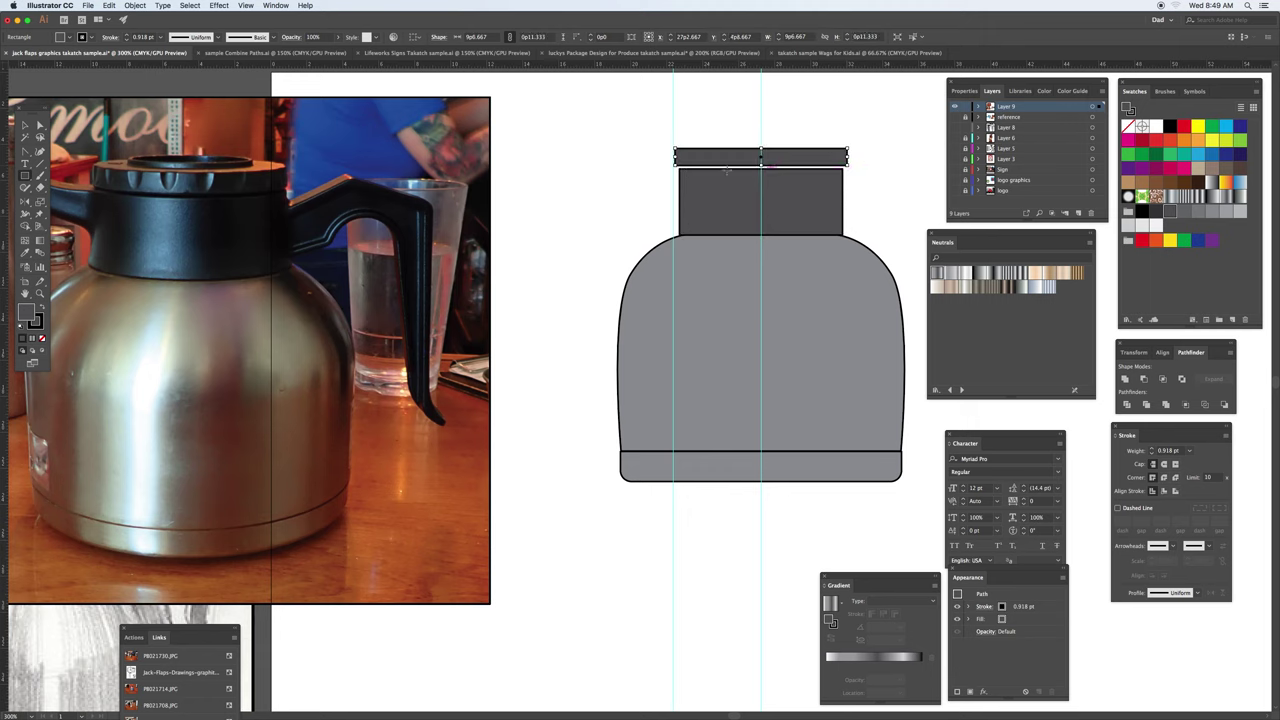
{"action": "left_click", "coordinate": [641, 158]}
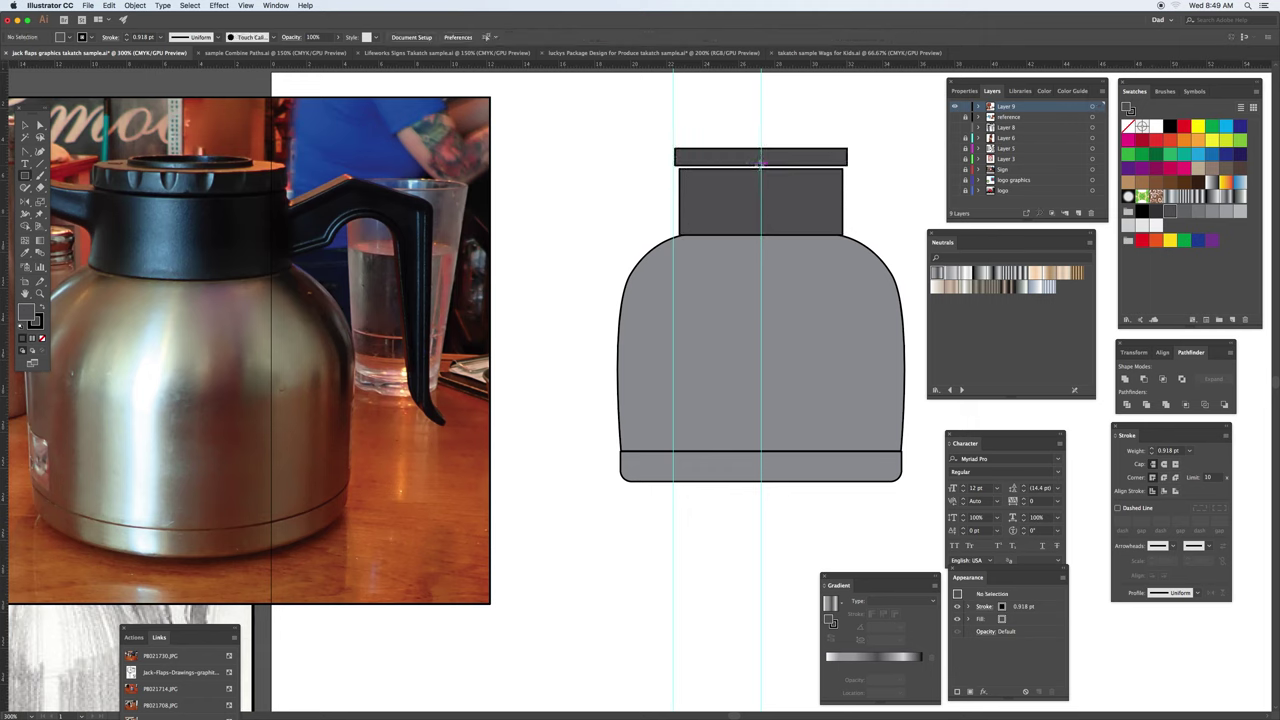
Add a darker connecting band about 8p10 by 0p4.7 between neck and rim, and a centred lid top about 7p9 by 0p10 above the rim
{"action": "left_click_drag", "start_coordinate": [762, 160], "coordinate": [841, 168]}
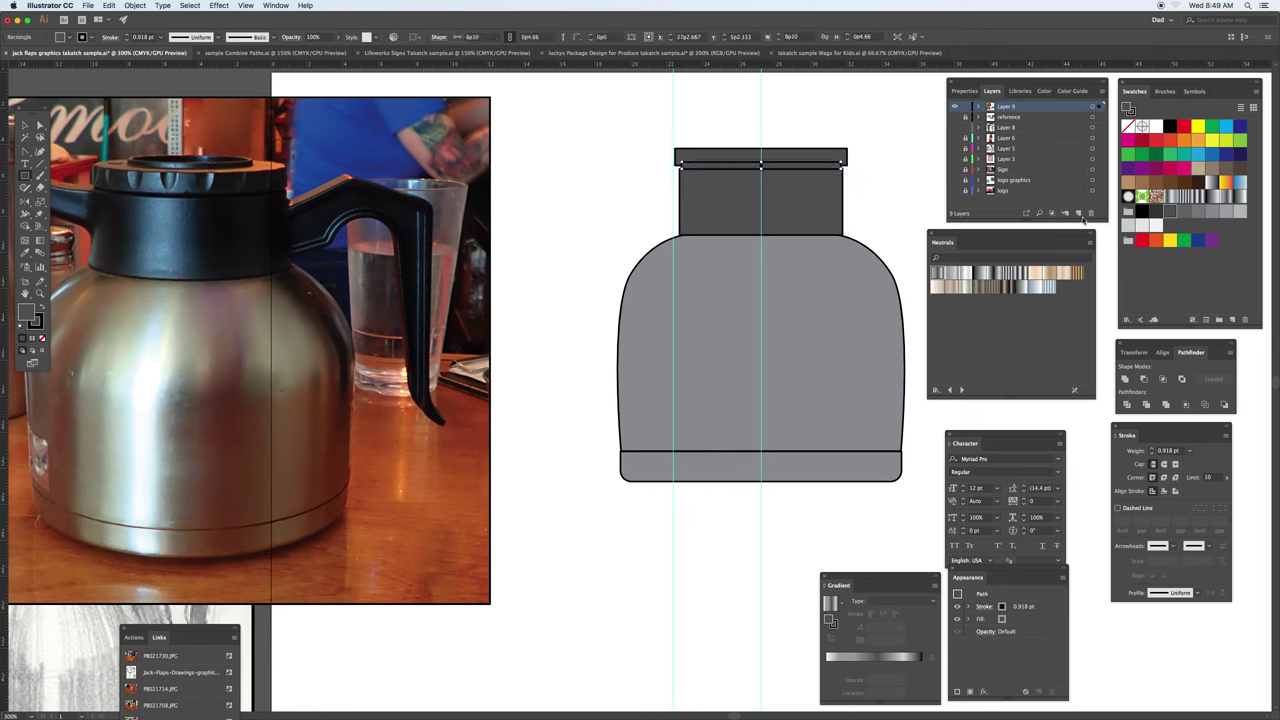
{"action": "left_click", "coordinate": [1155, 211]}
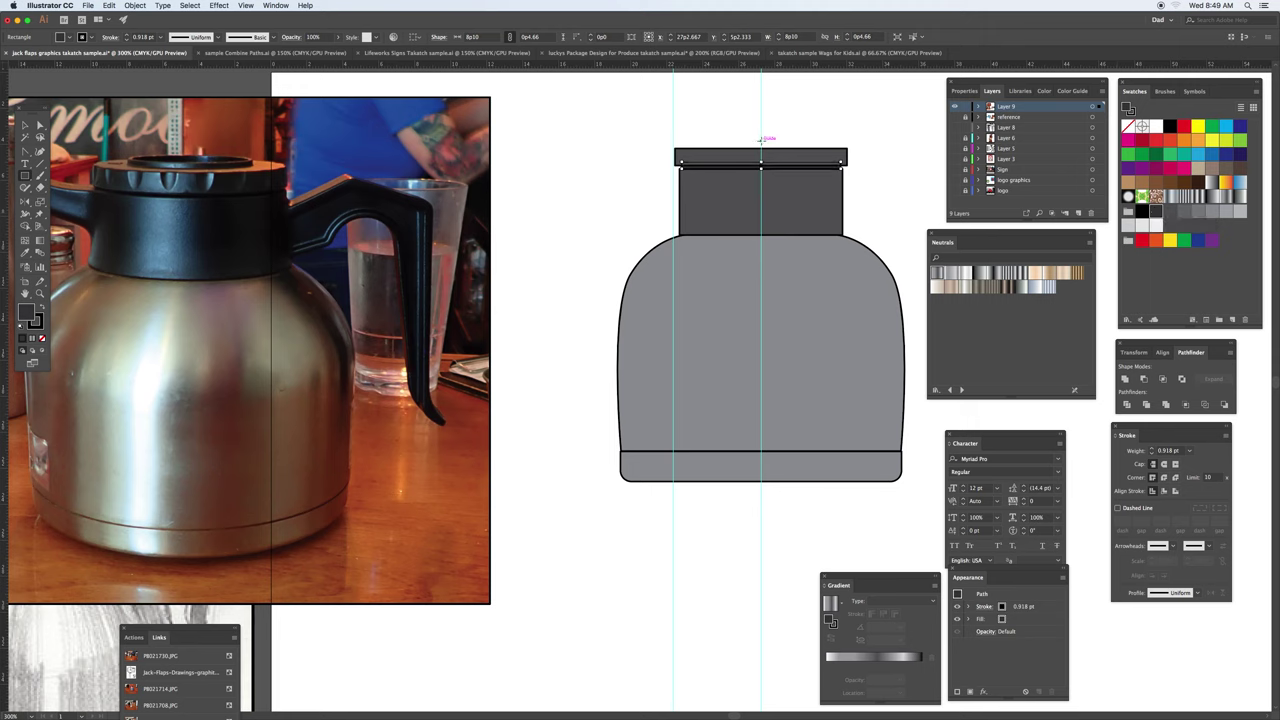
{"action": "left_click_drag", "start_coordinate": [761, 139], "coordinate": [830, 148]}
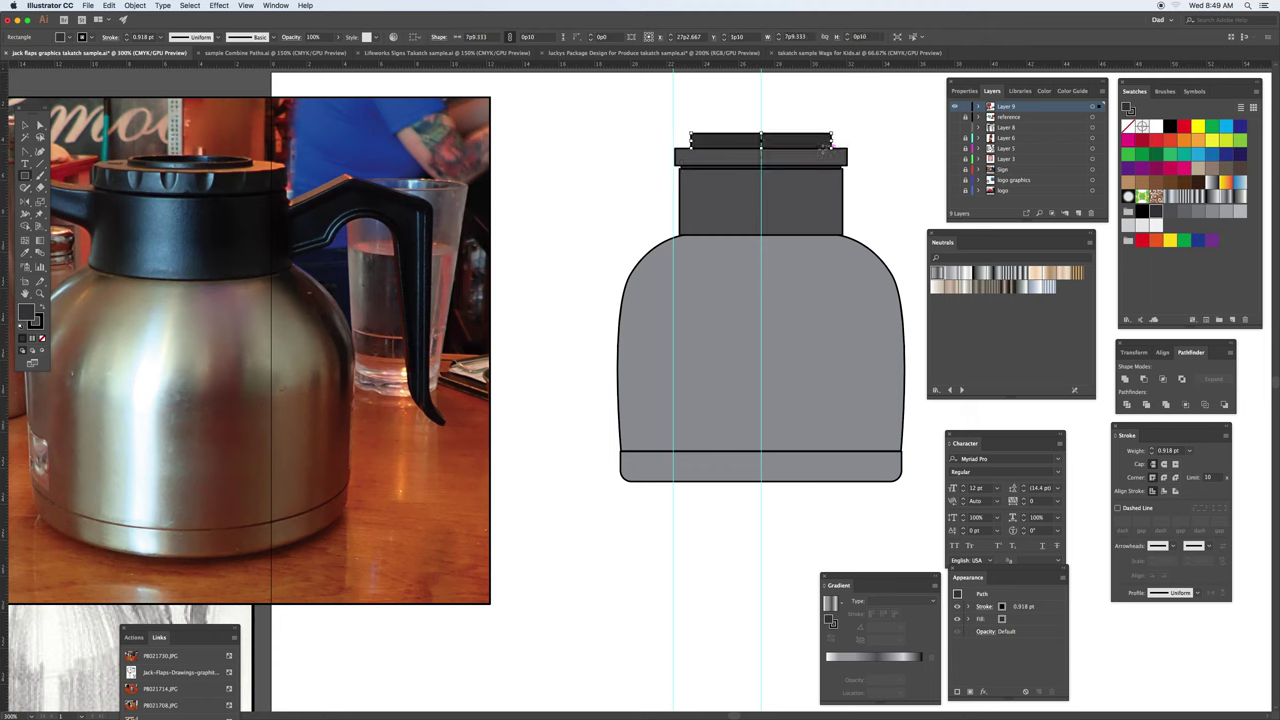
Flatten the lid top to about 0p5 high by lowering its upper edge, keeping the width
{"action": "key", "text": "v"}
{"action": "left_click_drag", "start_coordinate": [761, 133], "coordinate": [761, 143]}
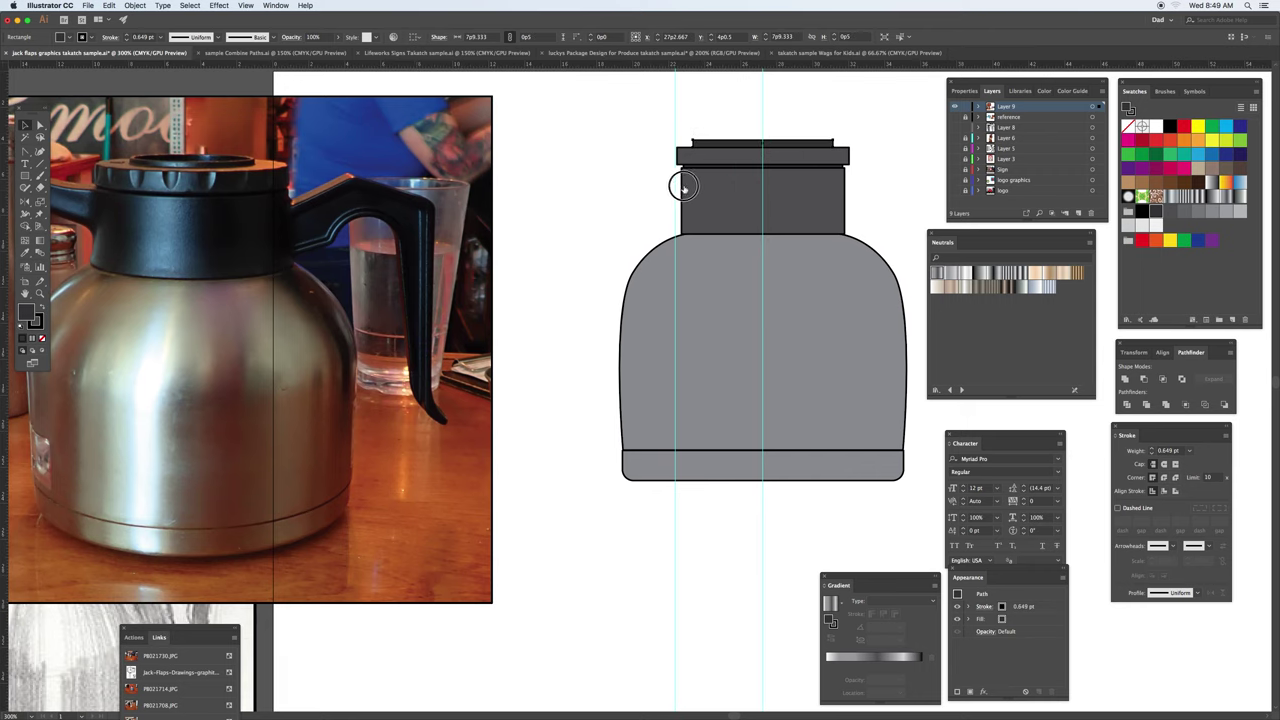
Draw a closed dark spout with the Pen tool, tapering outward from the neck's left side with a curved underside, and deselect it
{"action": "left_click_drag", "start_coordinate": [665, 189], "coordinate": [722, 186]}
{"action": "key", "text": "p"}
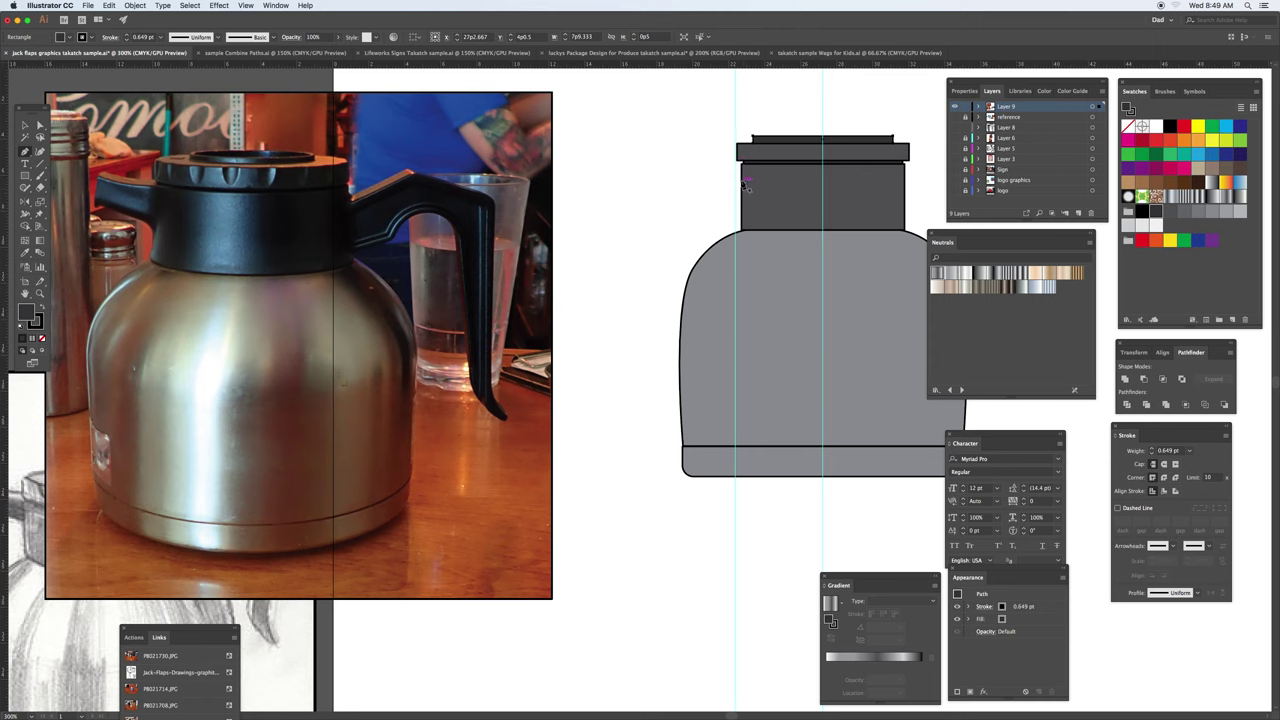
{"action": "left_click", "coordinate": [742, 168]}
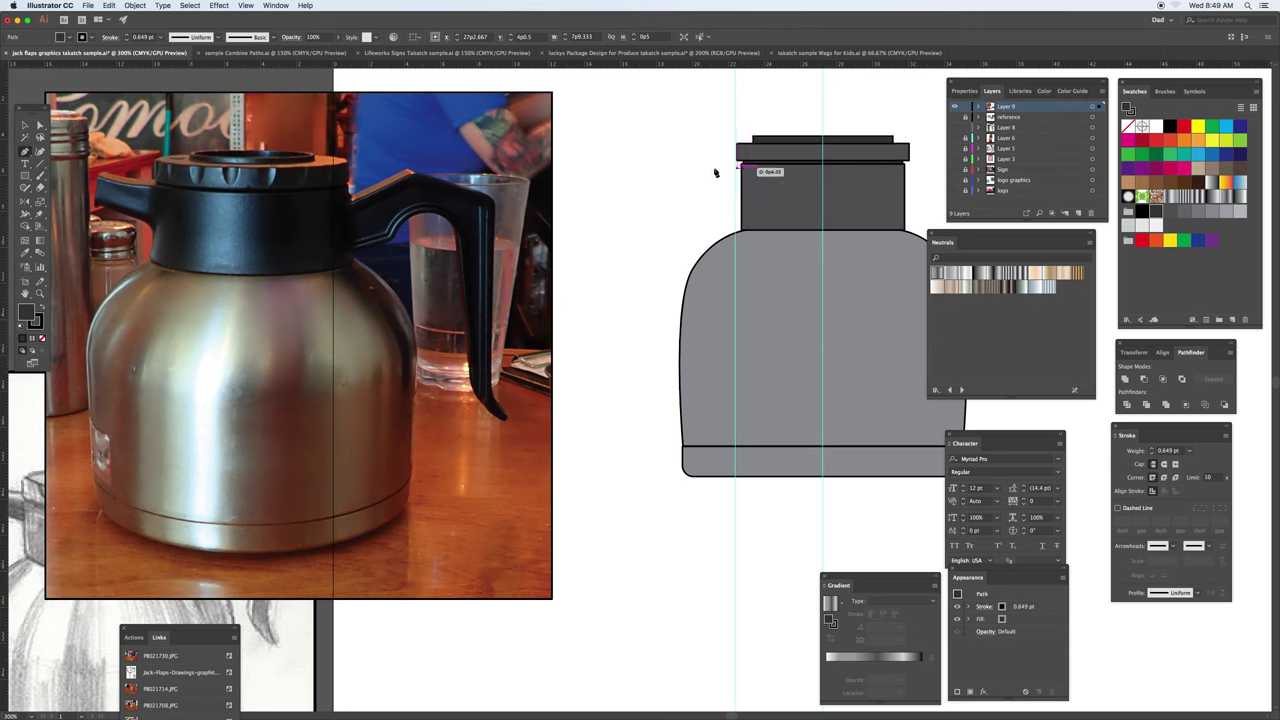
{"action": "left_click", "coordinate": [666, 152]}
{"action": "left_click_drag", "start_coordinate": [666, 152], "coordinate": [666, 154]}
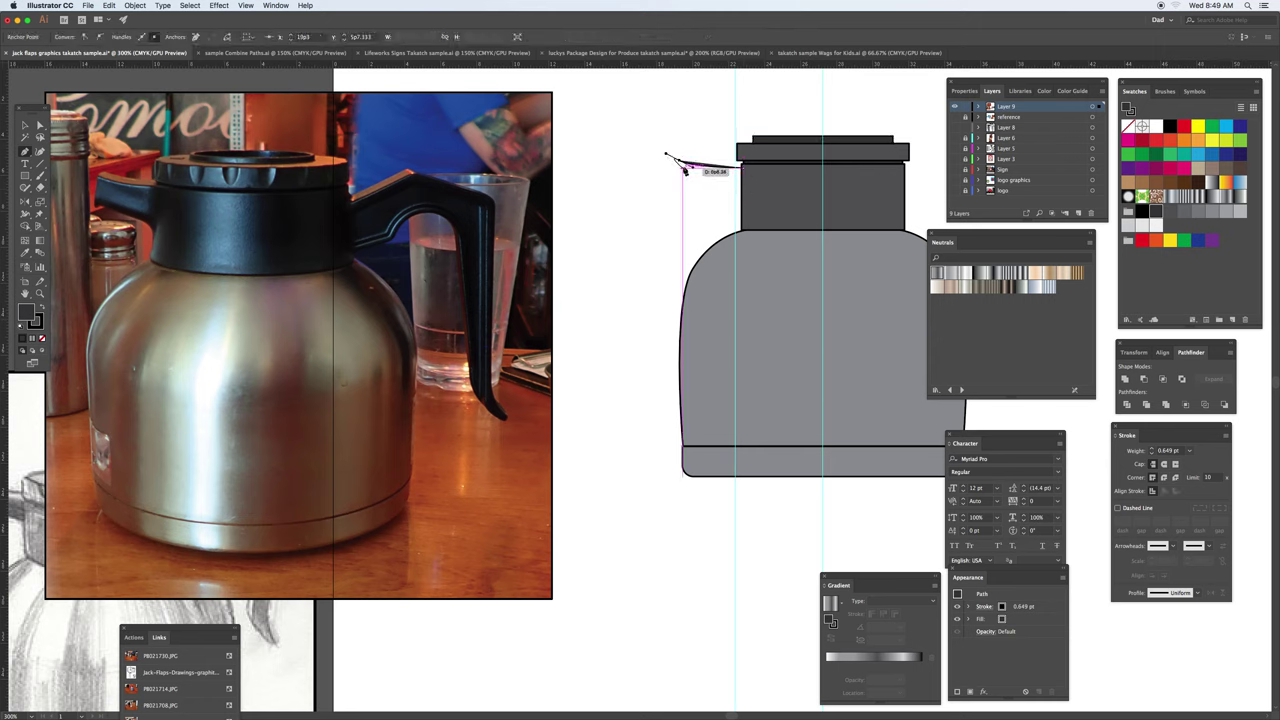
{"action": "left_click", "coordinate": [679, 160]}
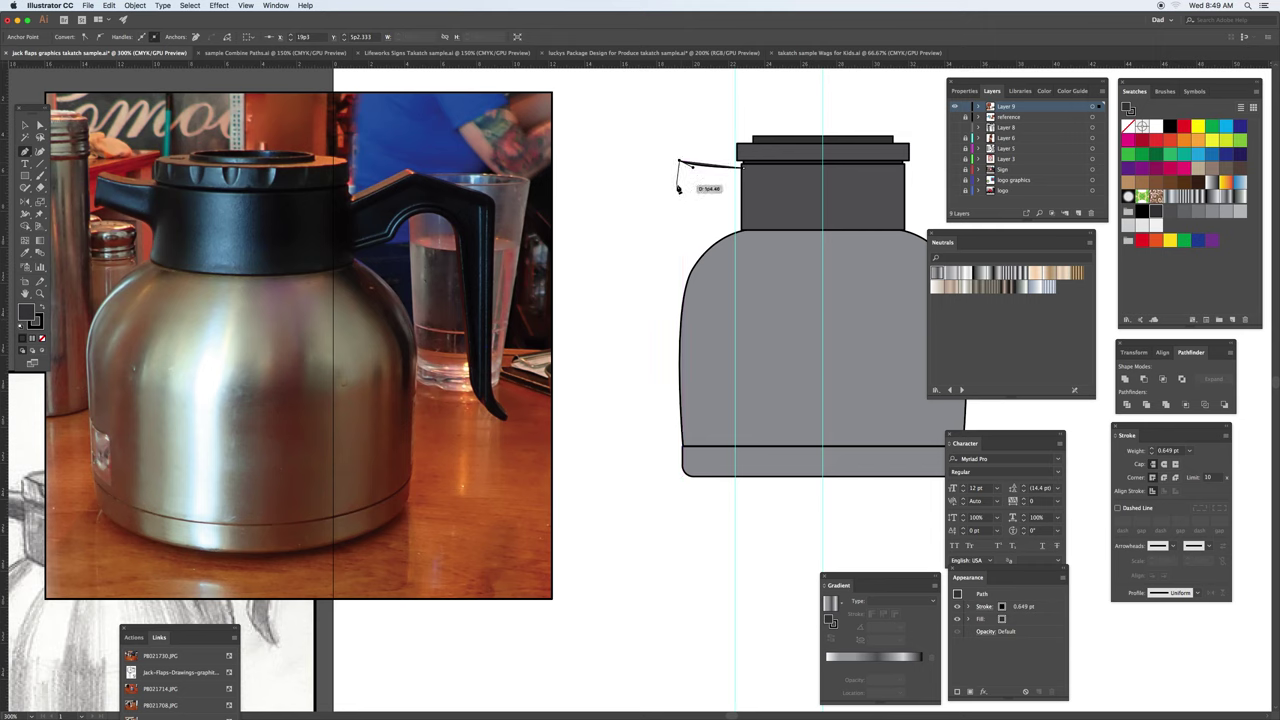
{"action": "left_click", "coordinate": [676, 185]}
{"action": "left_click_drag", "start_coordinate": [736, 192], "coordinate": [744, 219]}
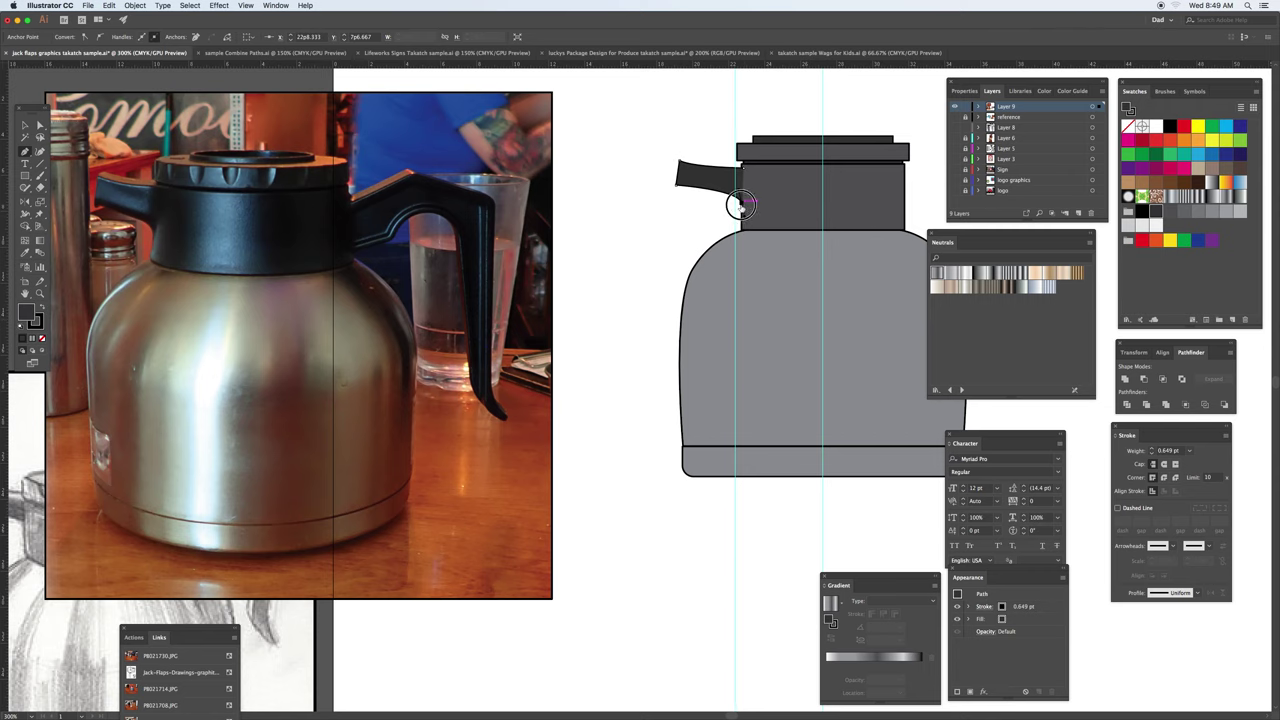
{"action": "left_click_drag", "start_coordinate": [742, 171], "coordinate": [744, 172]}
{"action": "left_click", "coordinate": [743, 169]}
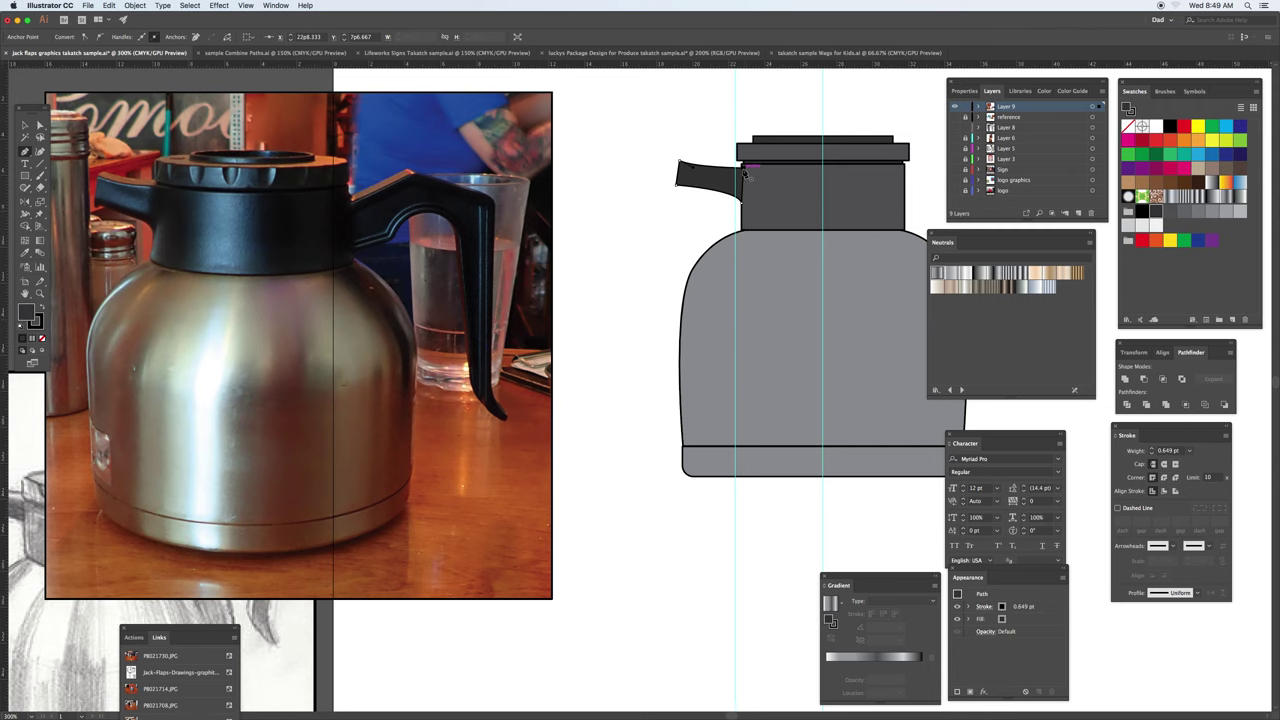
{"action": "left_click", "coordinate": [627, 164], "text": "super"}
Draw a closed dark handle about 7p7 by 11p5 with the Pen tool, angling out from the neck's right side and down to a narrow tip
{"action": "left_click_drag", "start_coordinate": [848, 200], "coordinate": [735, 217]}
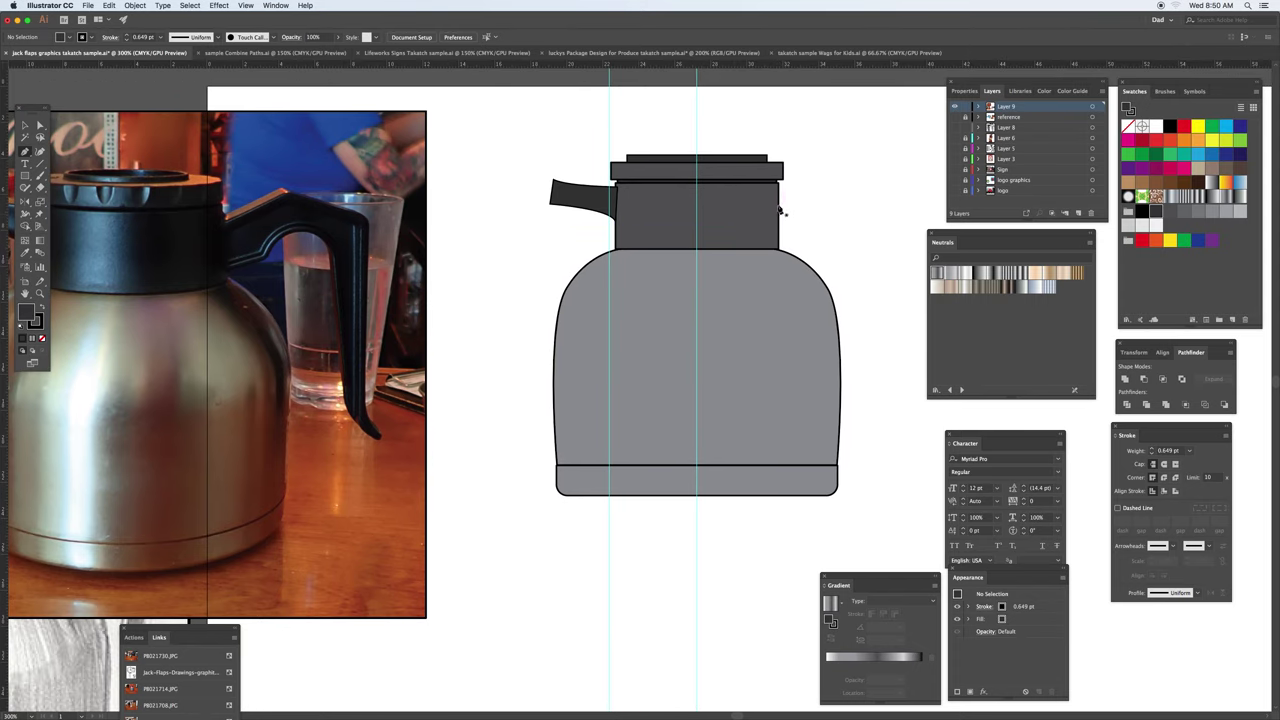
{"action": "left_click", "coordinate": [780, 204]}
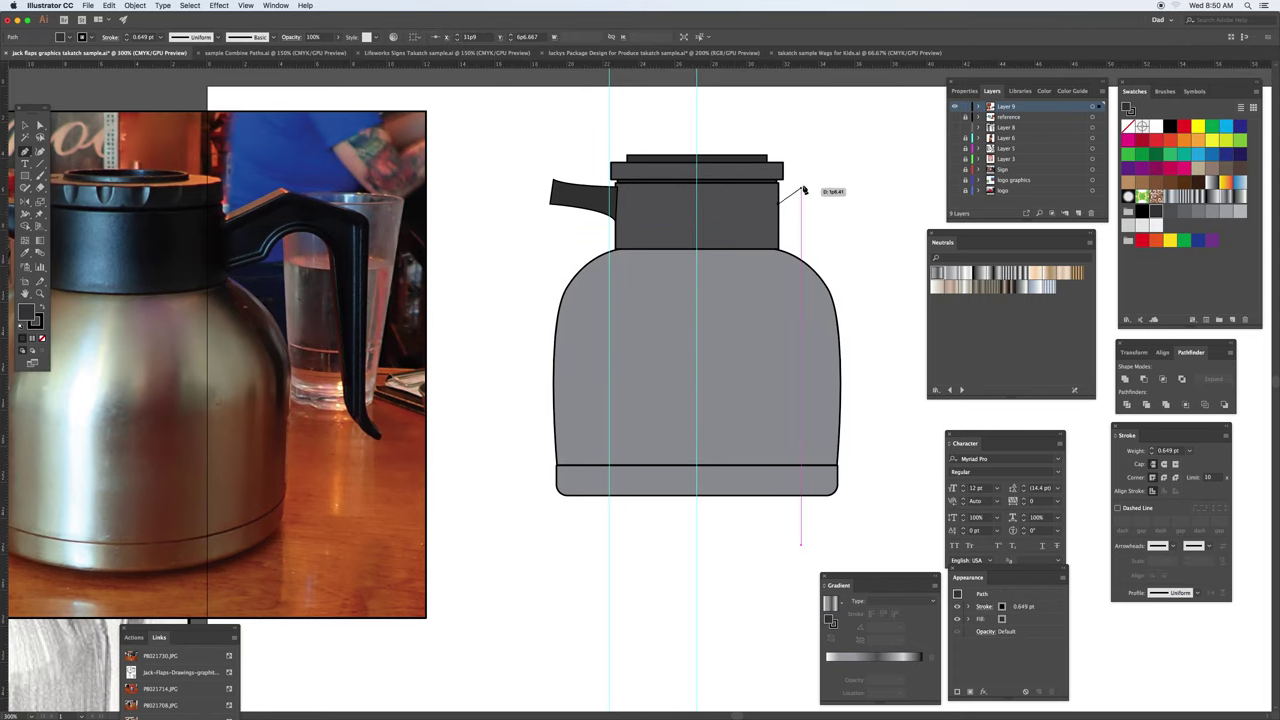
{"action": "left_click", "coordinate": [824, 183]}
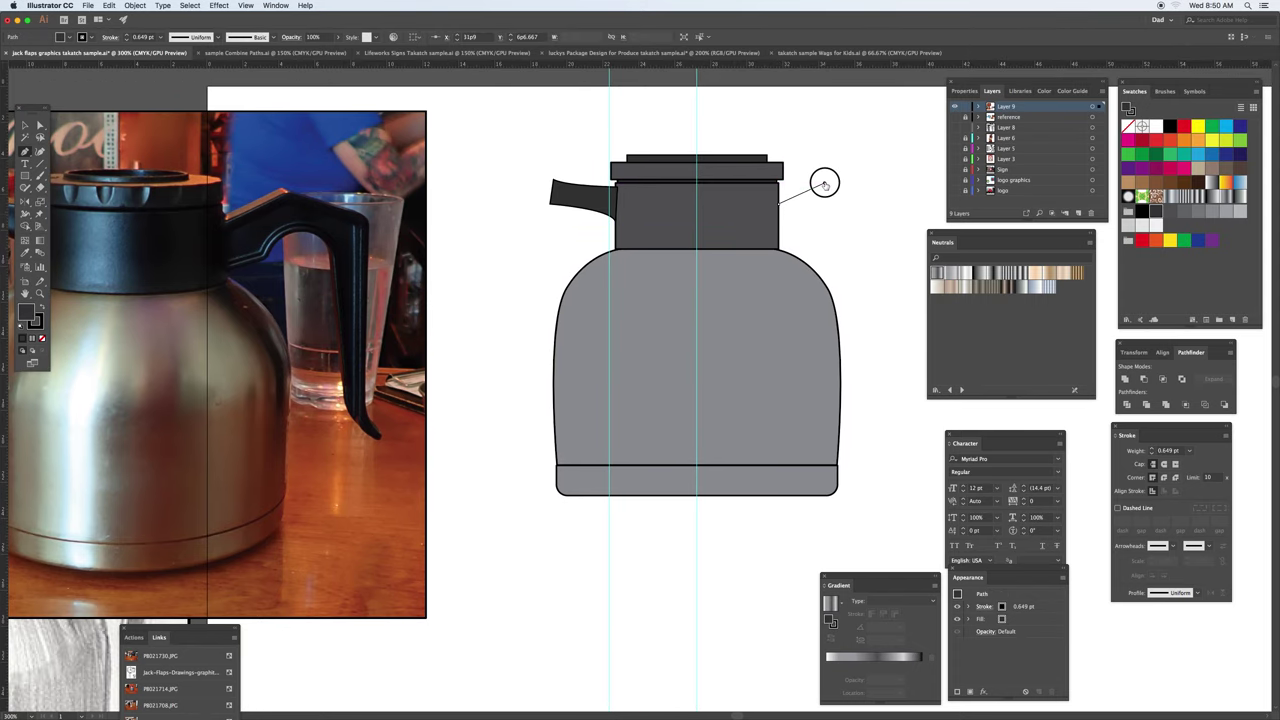
{"action": "left_click", "coordinate": [880, 204]}
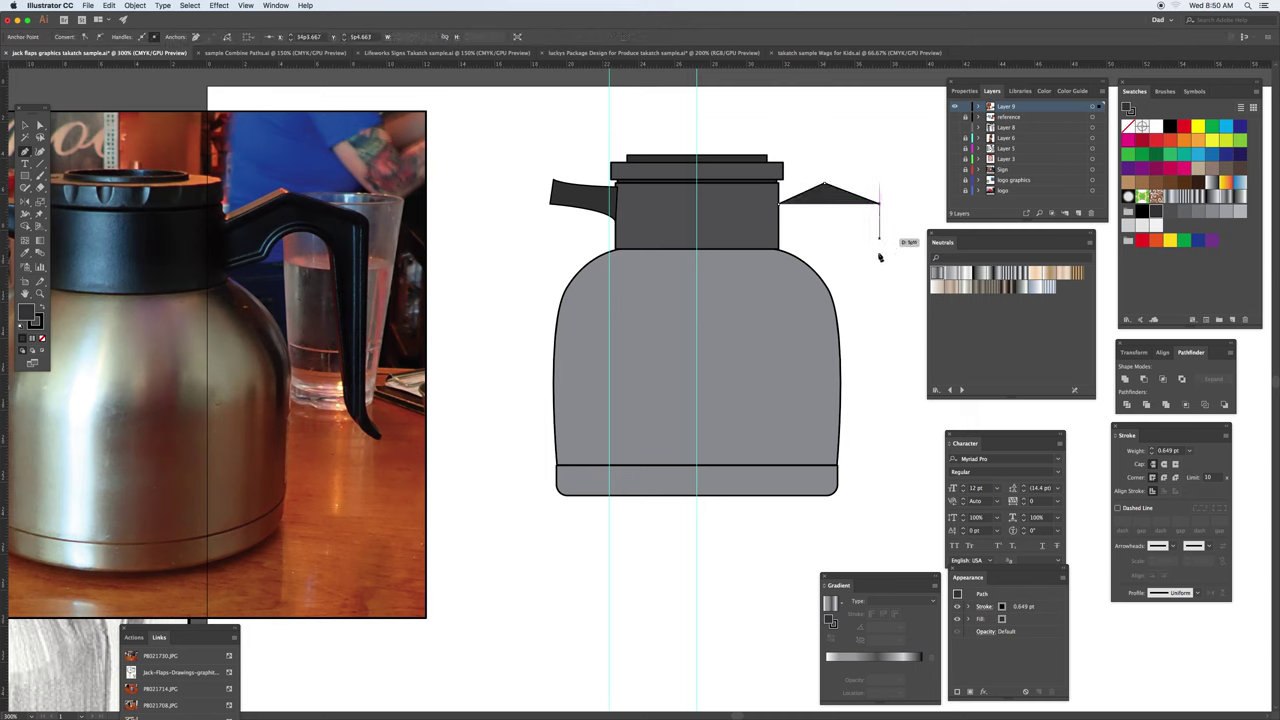
{"action": "left_click", "coordinate": [901, 359]}
{"action": "left_click", "coordinate": [912, 380]}
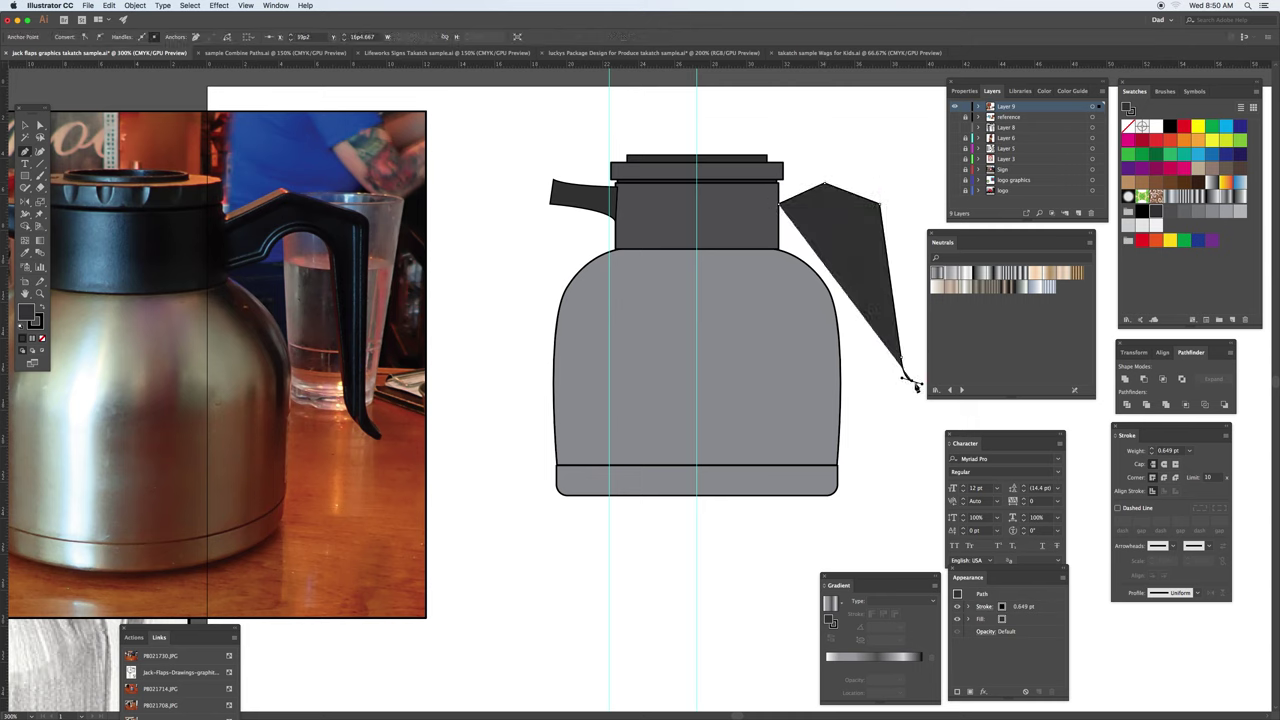
{"action": "key", "text": "super+z"}
{"action": "left_click_drag", "start_coordinate": [915, 384], "coordinate": [920, 385]}
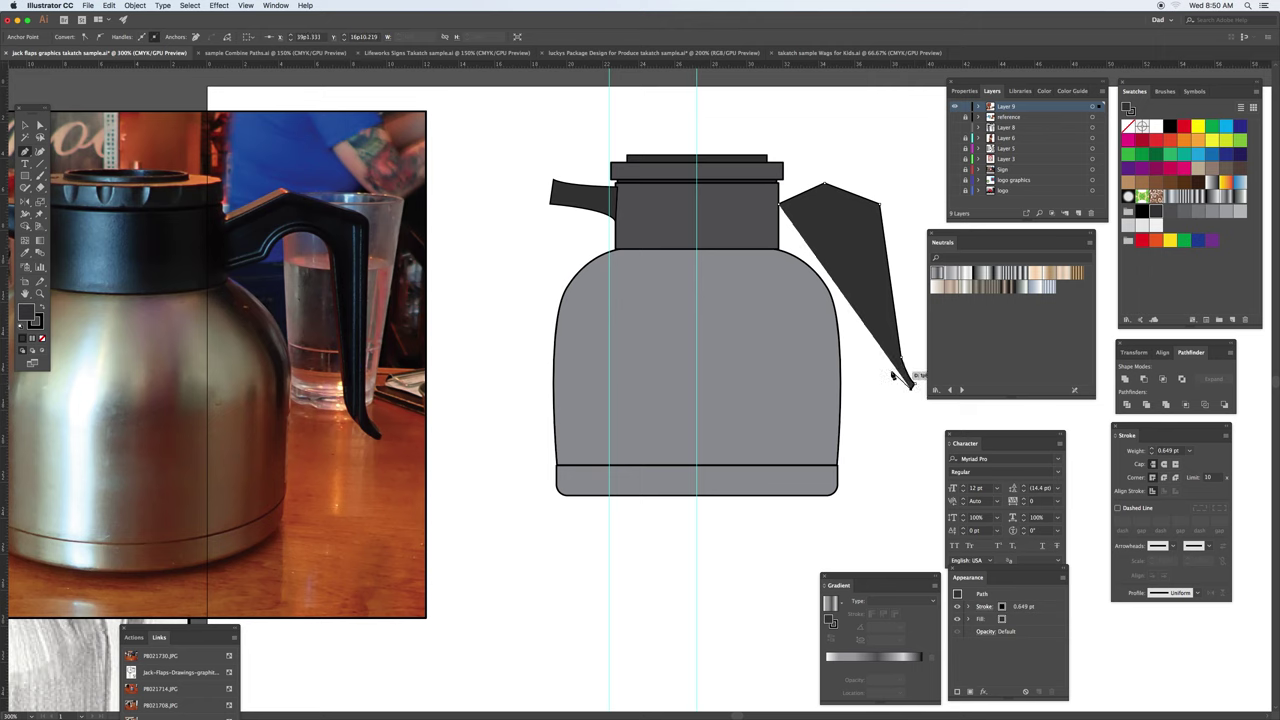
{"action": "left_click_drag", "start_coordinate": [897, 359], "coordinate": [818, 237]}
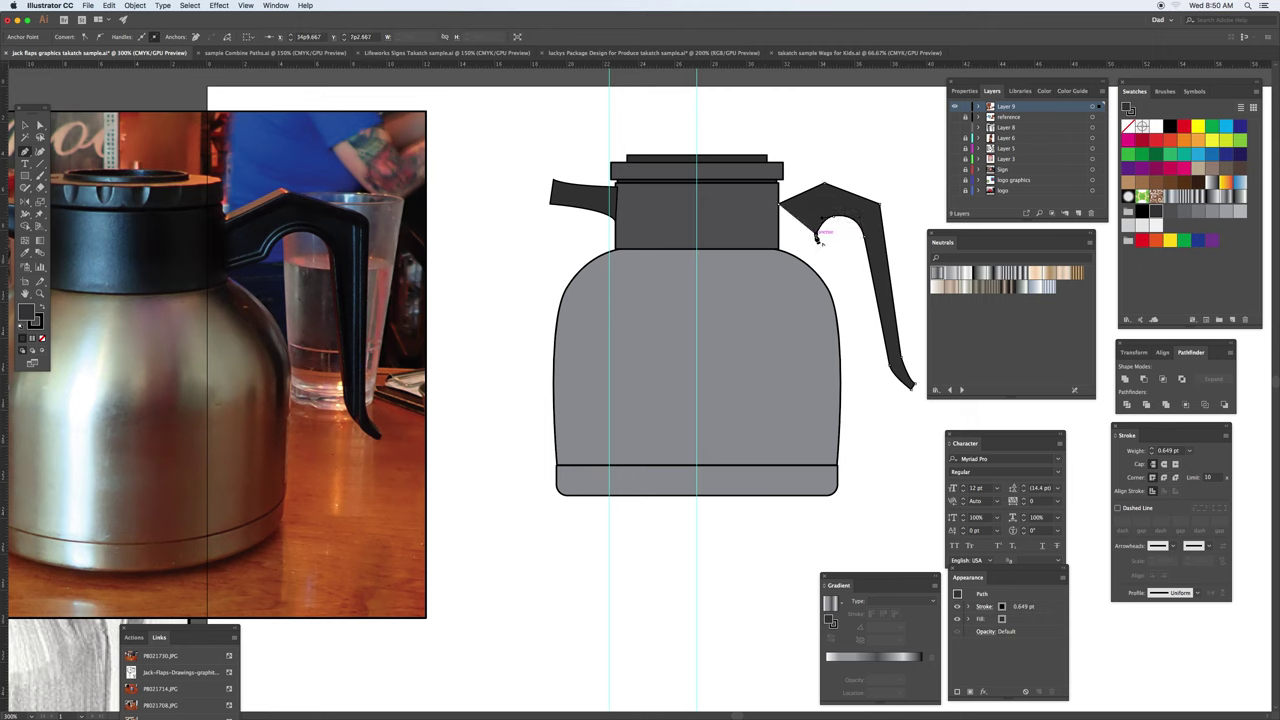
{"action": "left_click", "coordinate": [782, 208]}
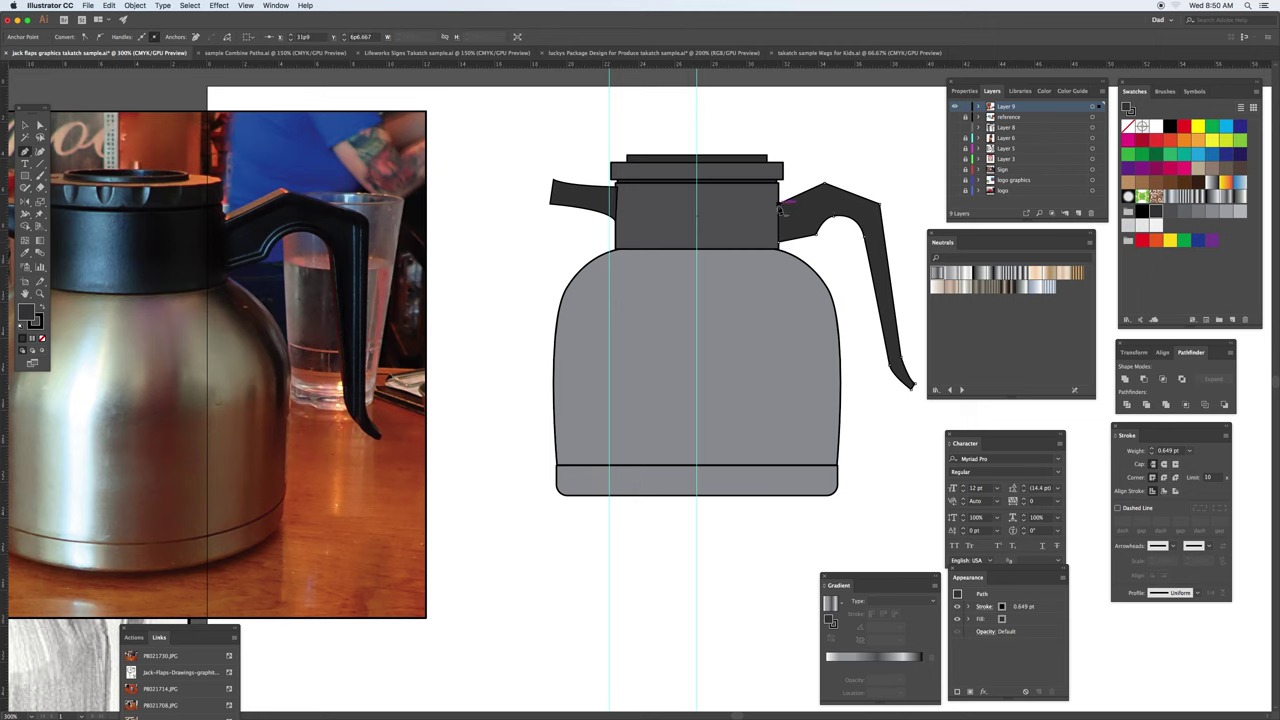
Nudge the handle's upper anchor at the neck up to a Y position of 6p2.667
{"action": "key", "text": "a"}
{"action": "key", "text": "Up"}
{"action": "key", "text": "Up"}
{"action": "key", "text": "Up"}
{"action": "key", "text": "Up"}
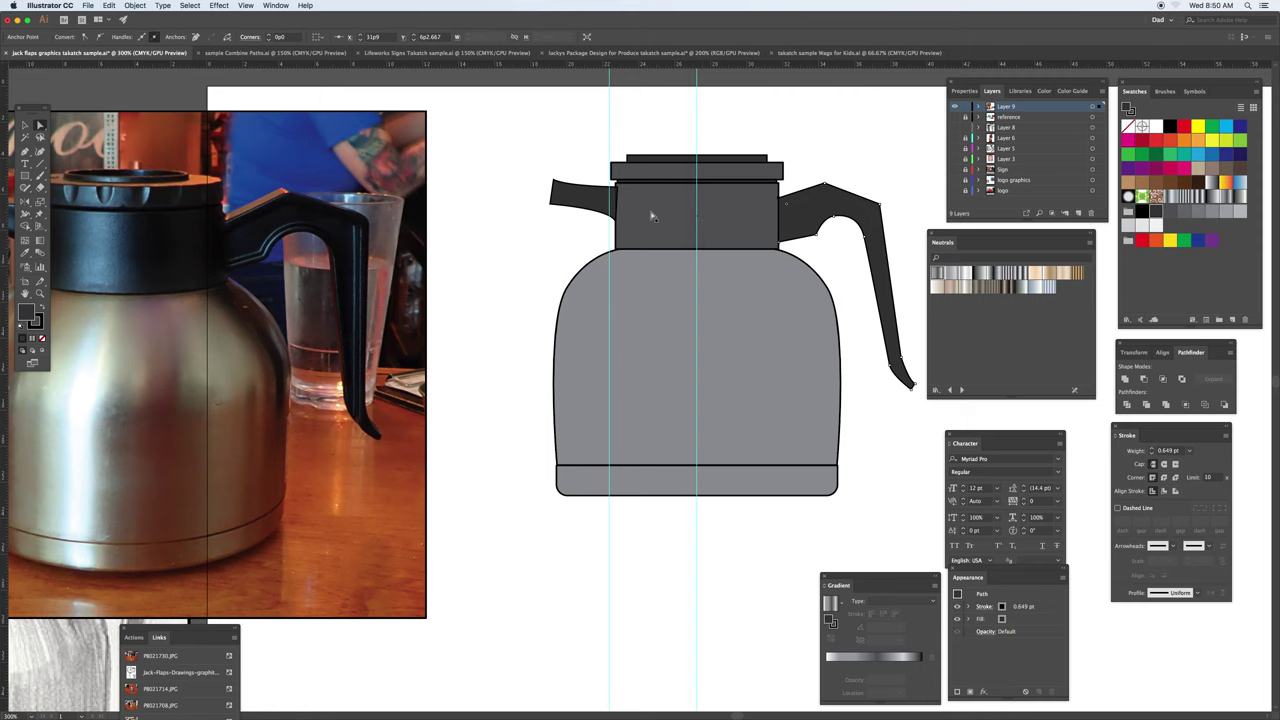
Draw a narrow vertical ellipse about 0p9.5 by 1p6 over the lid rim's upper edge and centre it on the guide
{"action": "left_click_drag", "start_coordinate": [629, 226], "coordinate": [671, 249]}
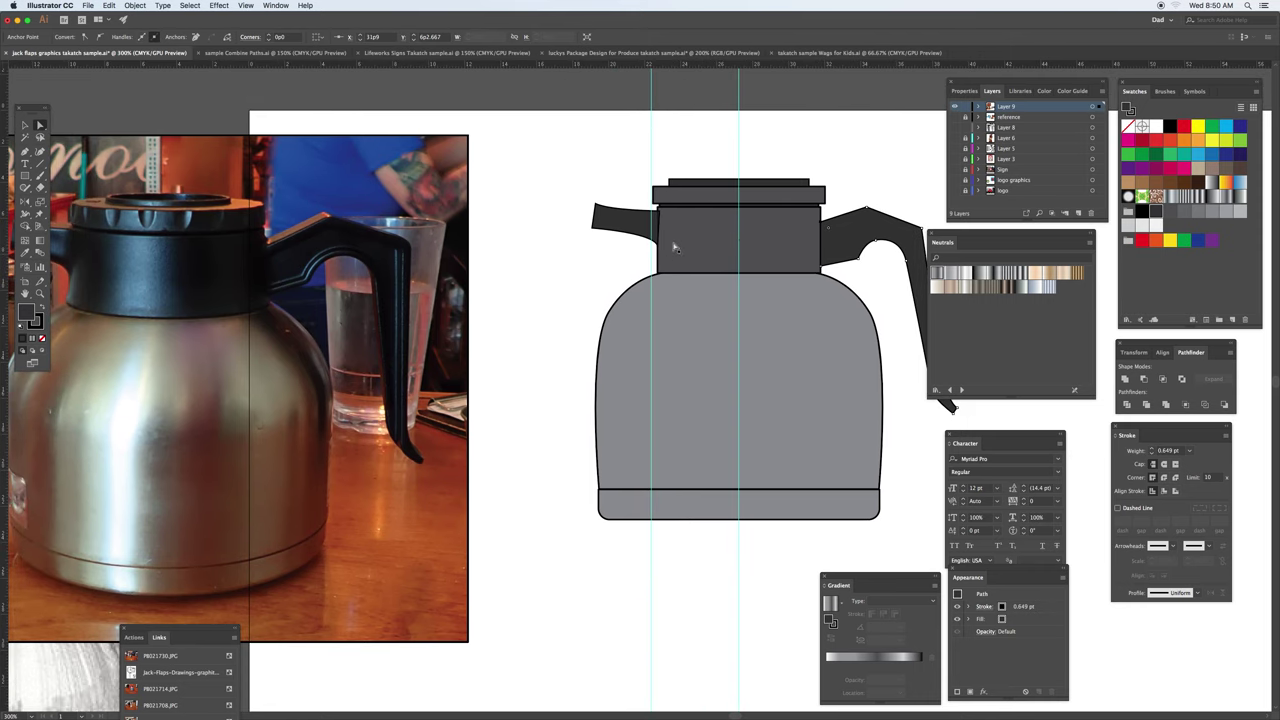
{"action": "left_click", "coordinate": [728, 201]}
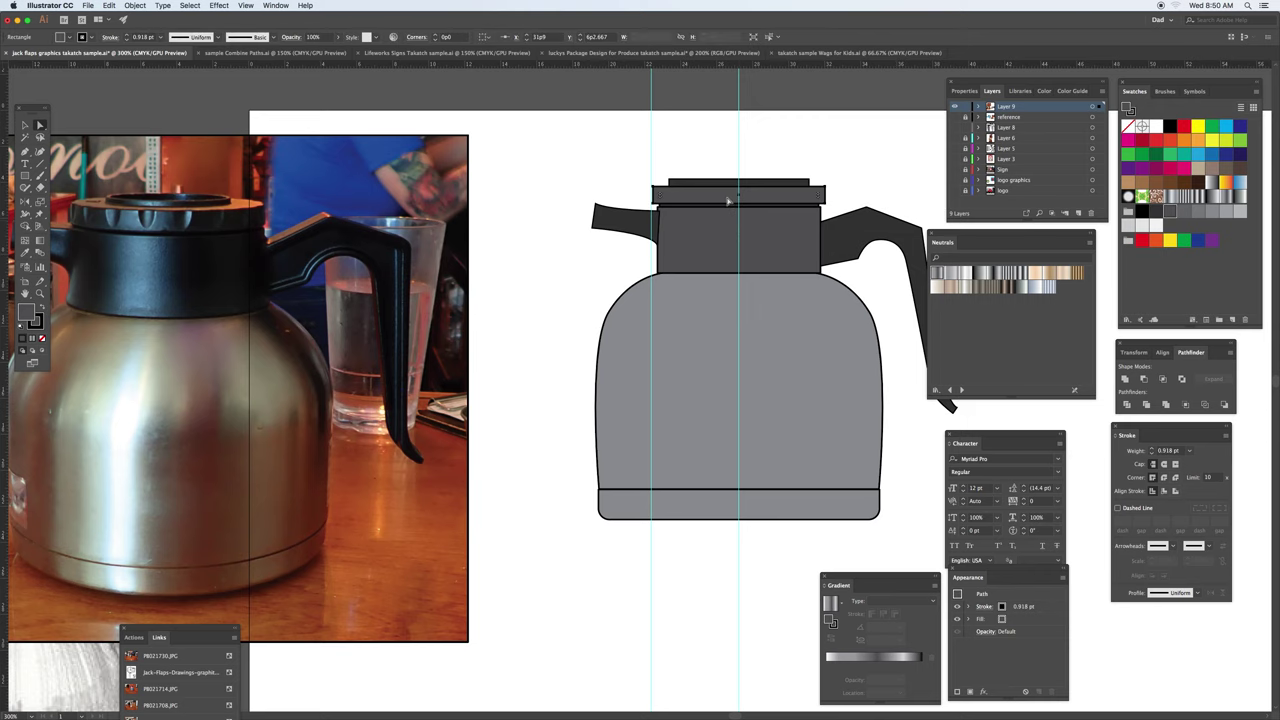
{"action": "key", "text": "super+equal"}
{"action": "key", "text": "super+equal"}
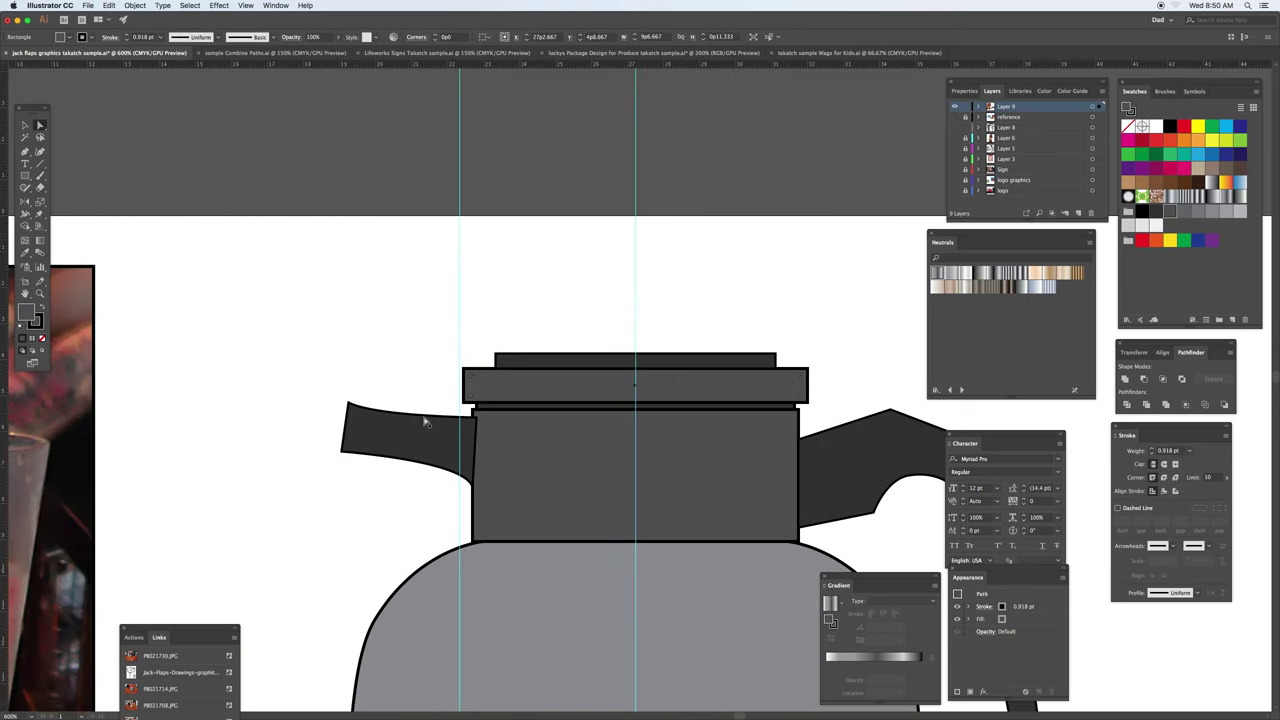
{"action": "left_click_drag", "start_coordinate": [425, 422], "coordinate": [877, 334]}
{"action": "left_click_drag", "start_coordinate": [371, 336], "coordinate": [536, 309]}
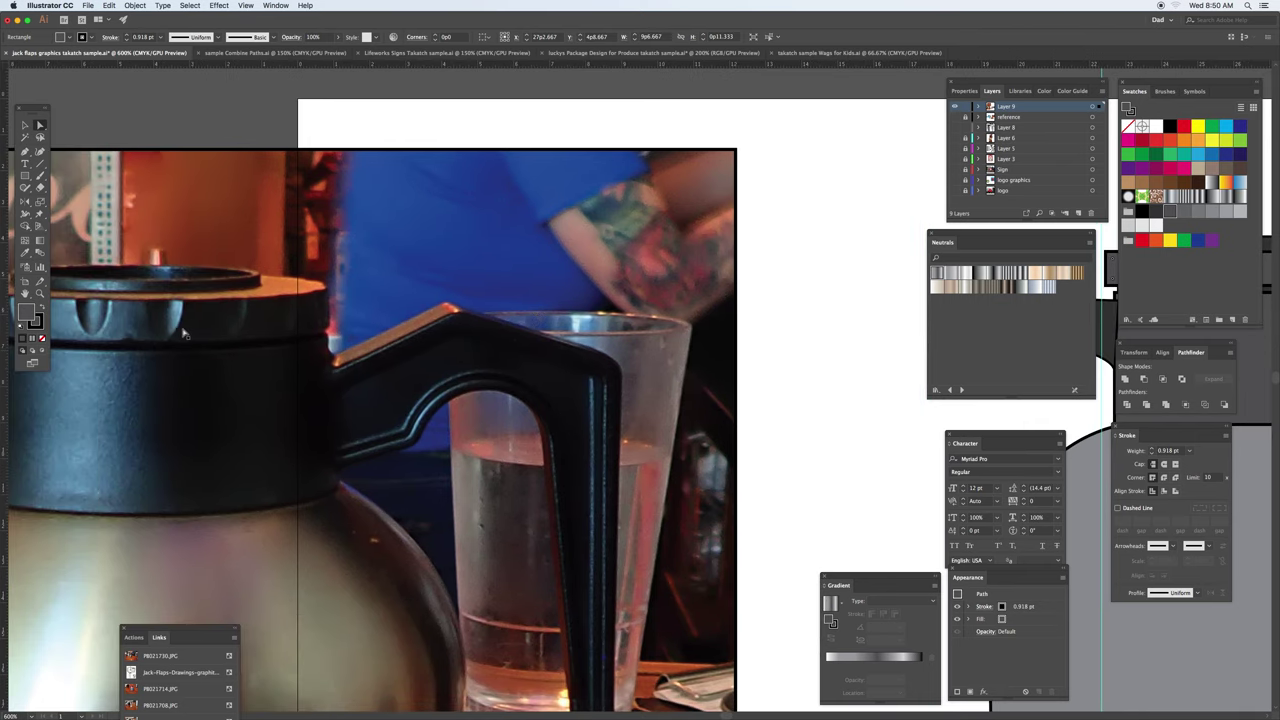
{"action": "left_click_drag", "start_coordinate": [866, 349], "coordinate": [311, 357]}
{"action": "left_click", "coordinate": [25, 175]}
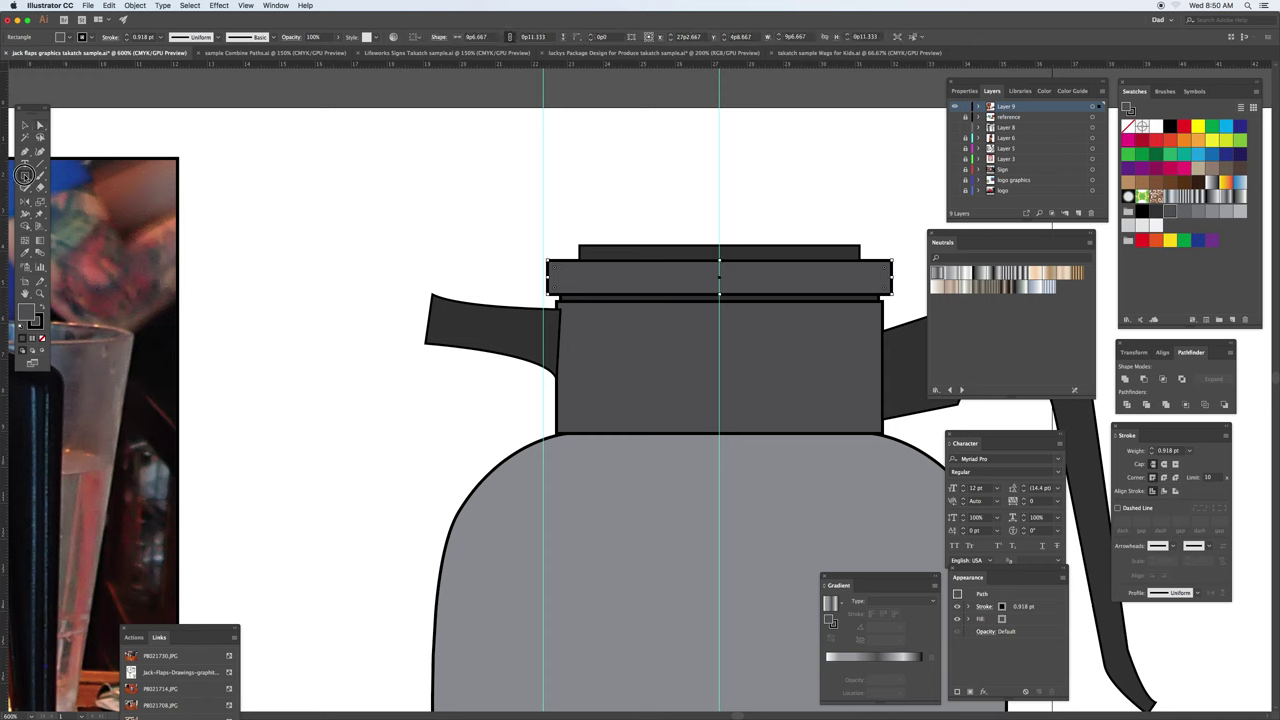
{"action": "left_click_drag", "start_coordinate": [25, 175], "coordinate": [62, 198]}
{"action": "left_click_drag", "start_coordinate": [718, 240], "coordinate": [739, 292]}
{"action": "key", "text": "v"}
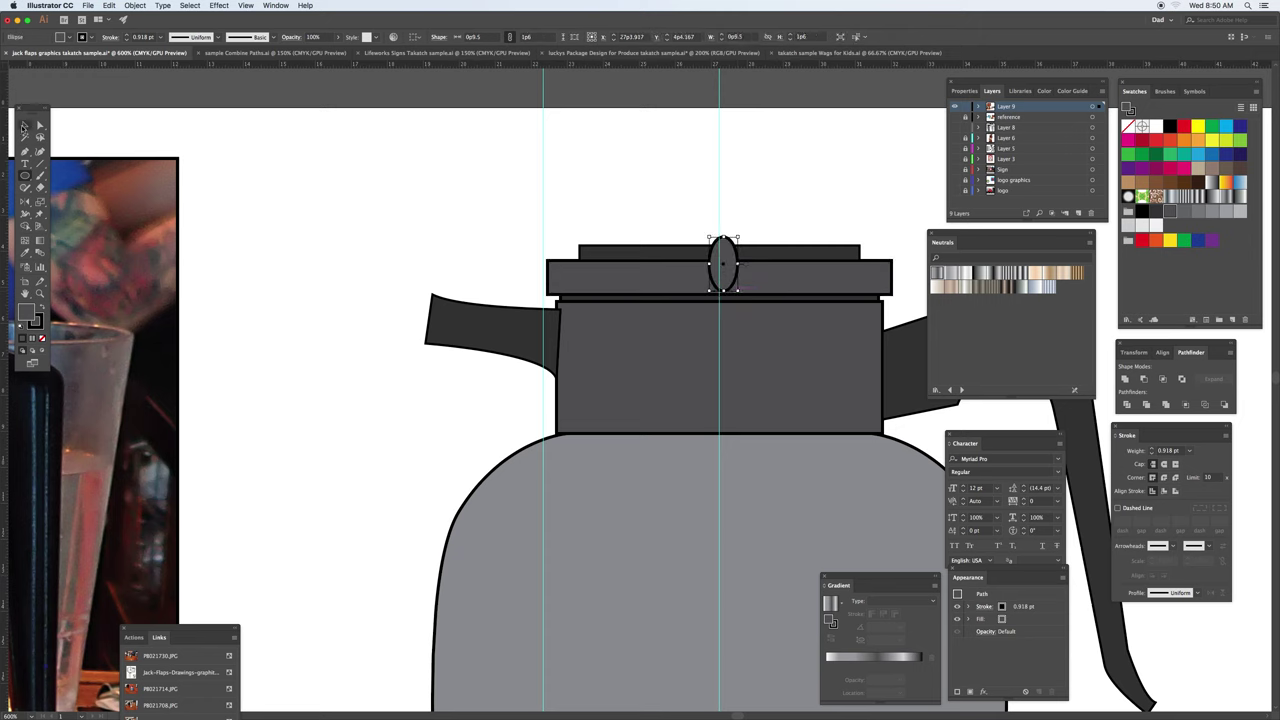
{"action": "left_click_drag", "start_coordinate": [741, 278], "coordinate": [734, 274]}
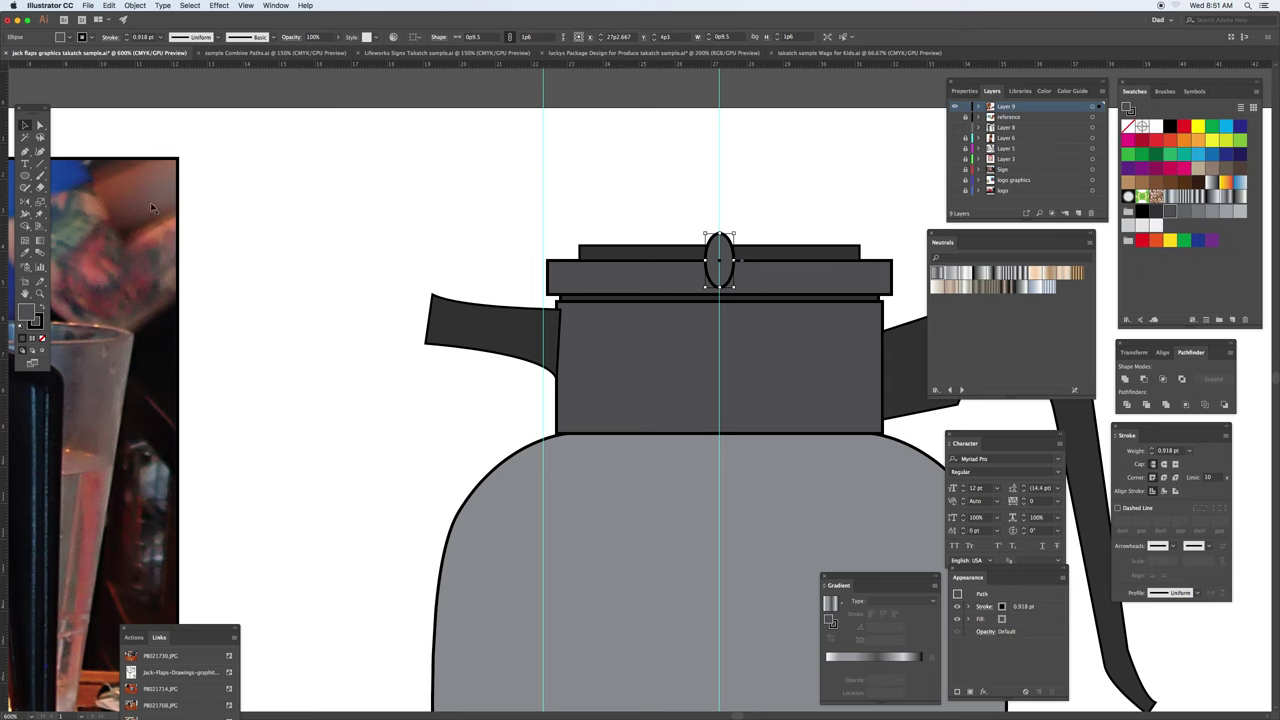
Cover the ellipse's upper half with a rectangle about 2p4.8 by 1p6.7 and subtract it with Minus Front, leaving a notch on the rim
{"action": "left_click_drag", "start_coordinate": [25, 175], "coordinate": [72, 179]}
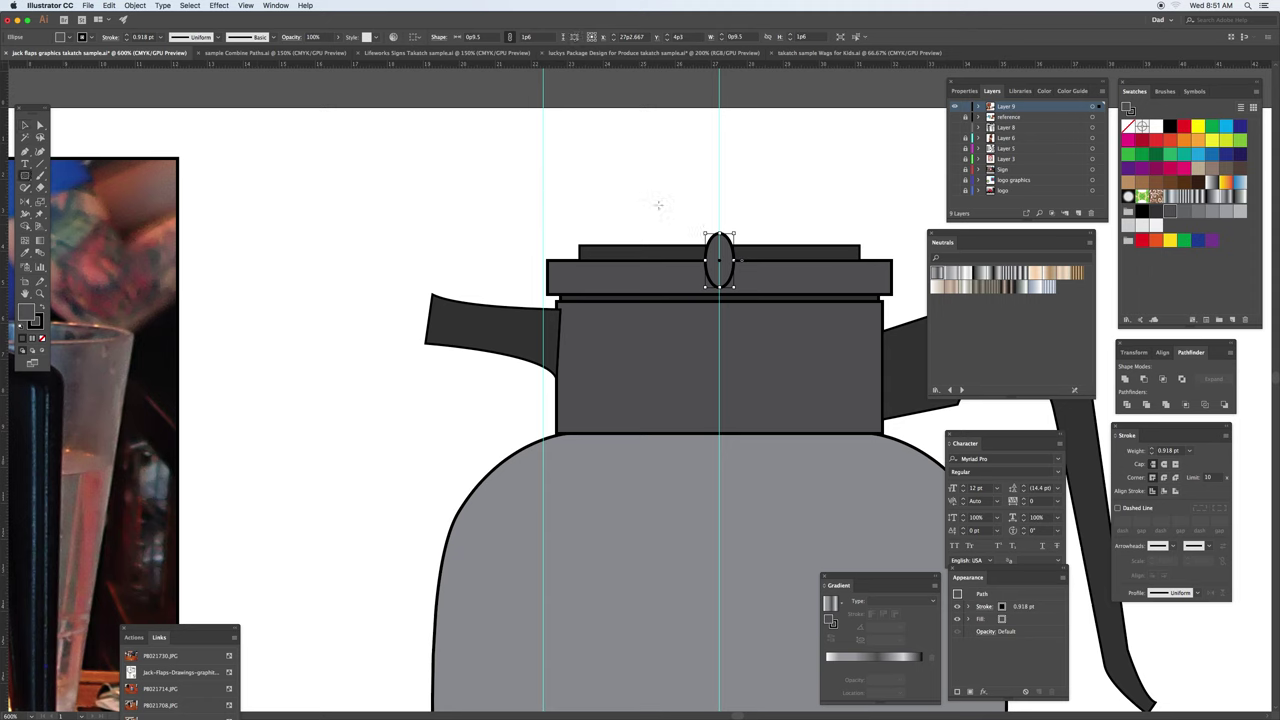
{"action": "mouse_move", "coordinate": [678, 204]}
{"action": "left_mouse_down"}
{"action": "mouse_move", "coordinate": [768, 275]}
{"action": "mouse_move", "coordinate": [766, 260]}
{"action": "left_mouse_up"}
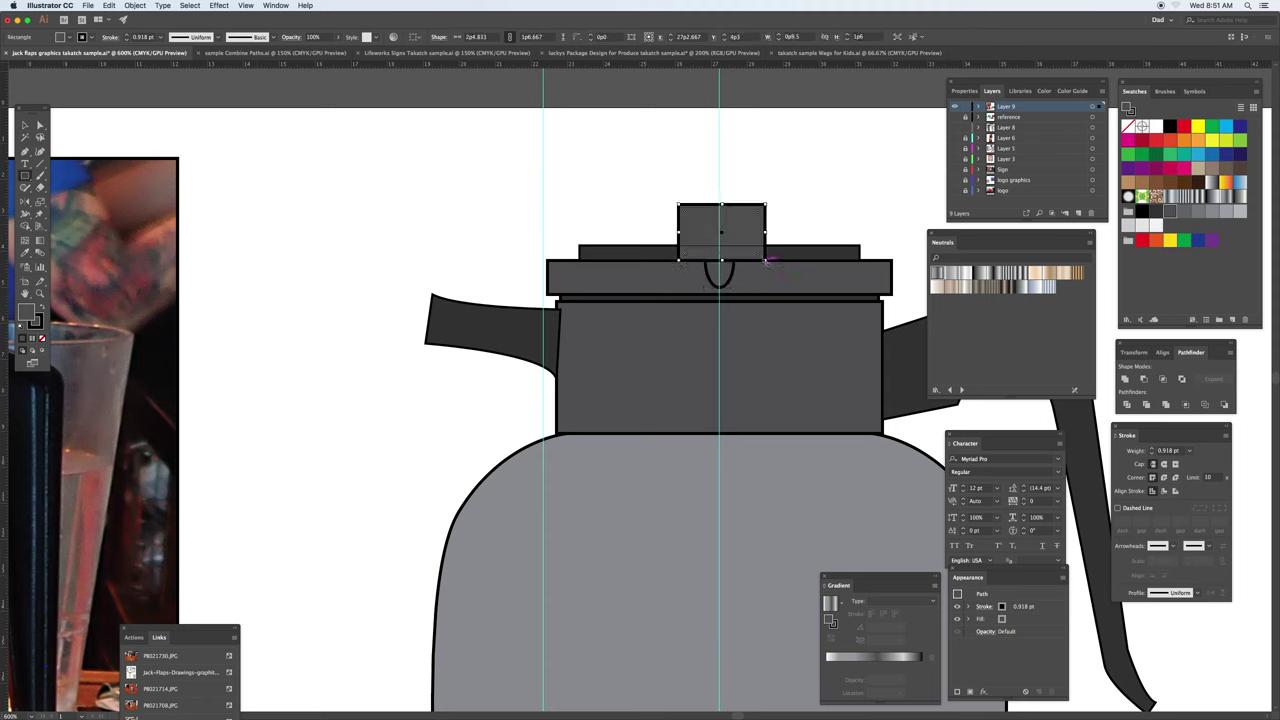
{"action": "left_click", "coordinate": [25, 125]}
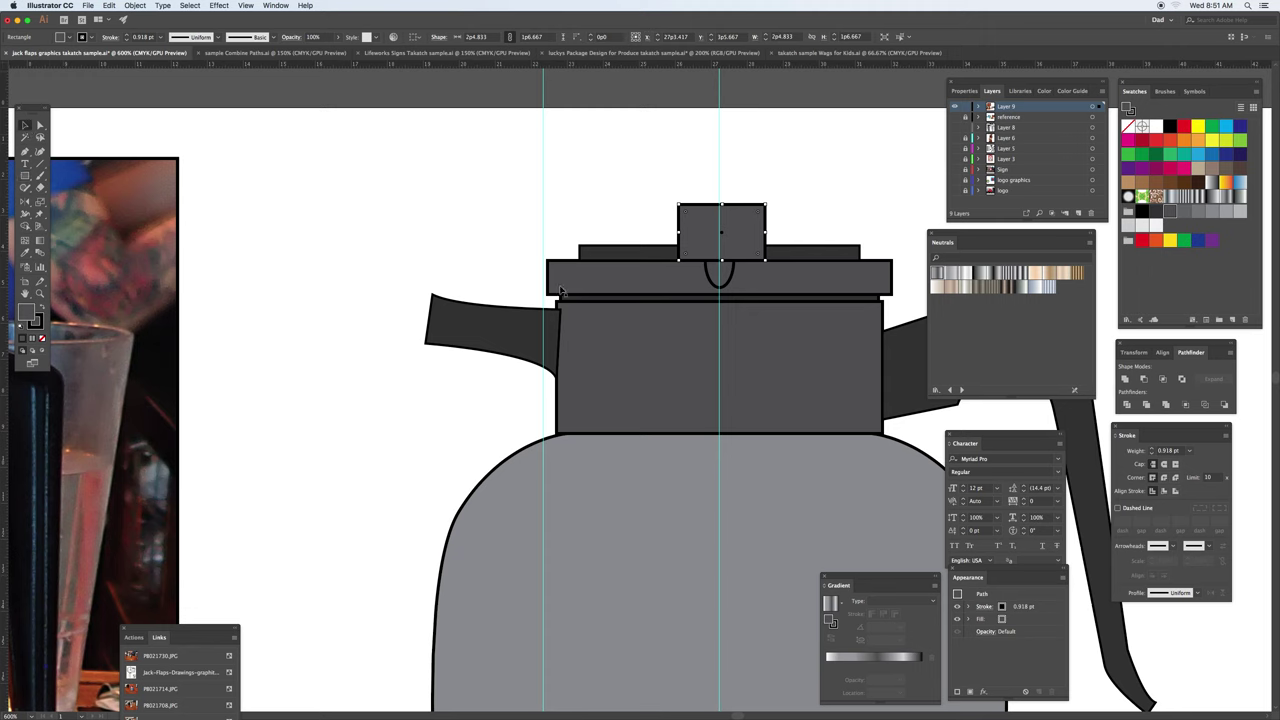
{"action": "left_click", "coordinate": [731, 279]}
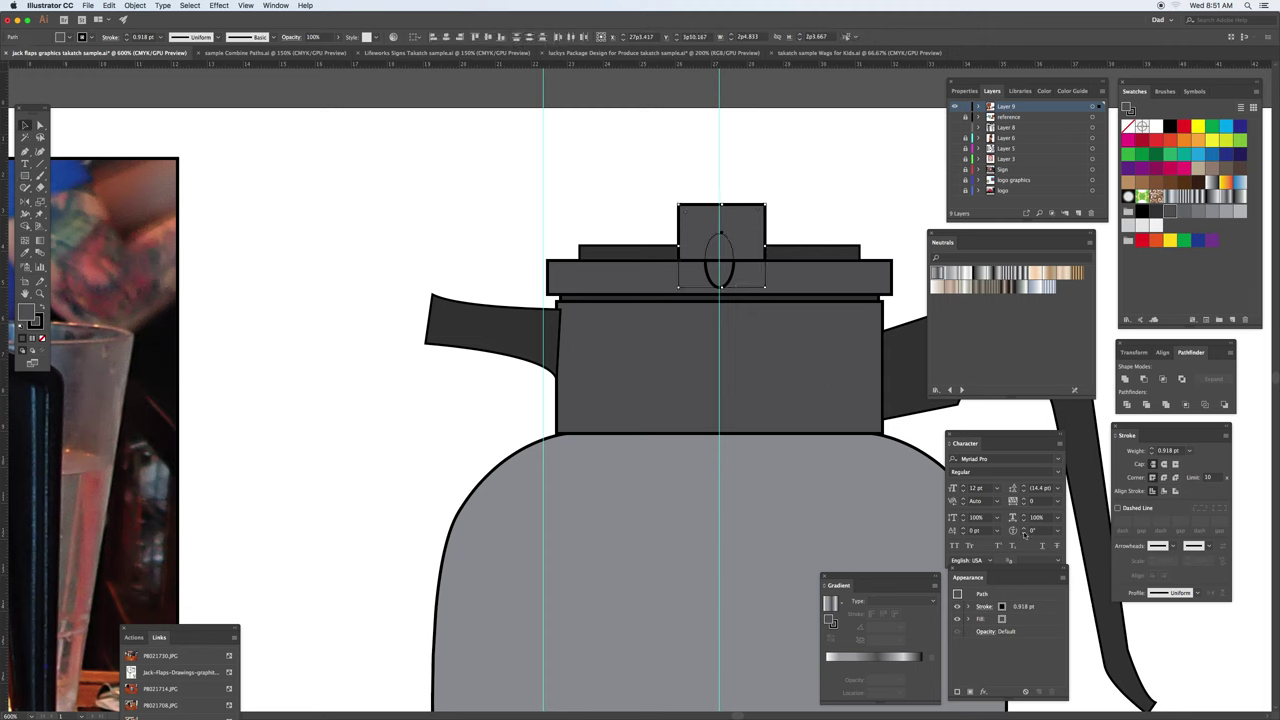
{"action": "left_click", "coordinate": [1143, 379]}
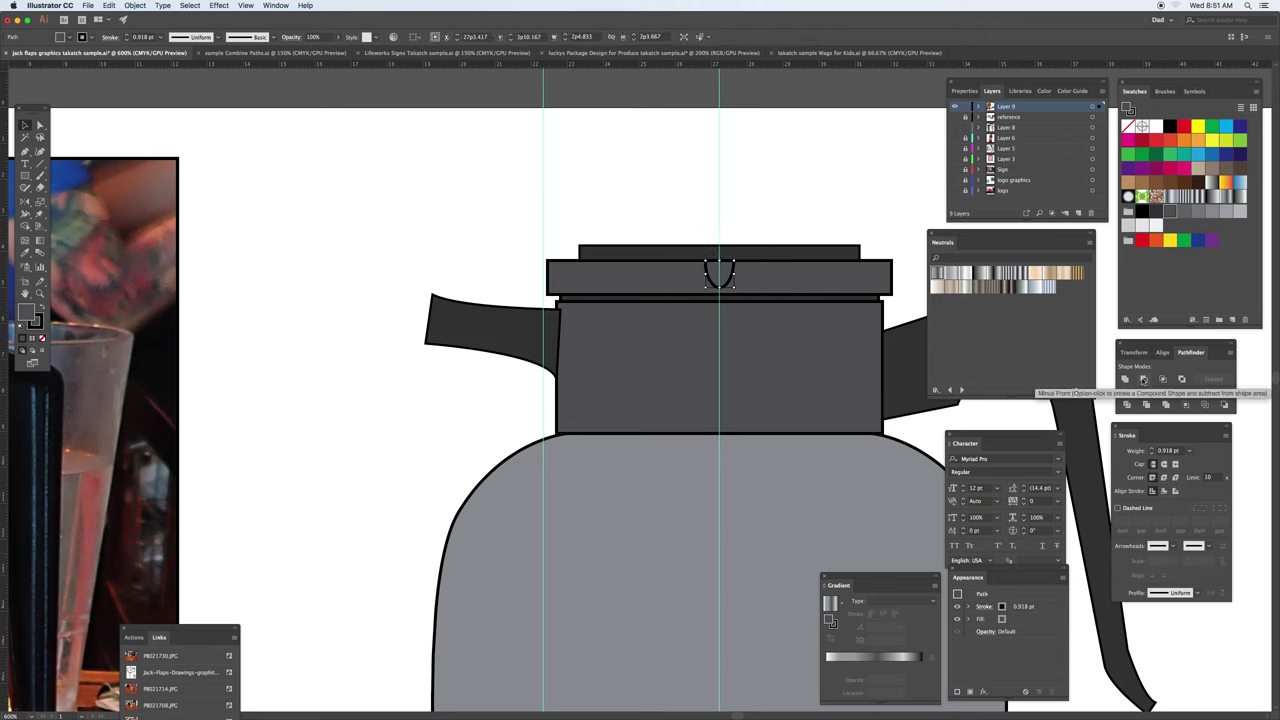
Fill the half-ellipse notch on the lid rim with a slightly lighter grey swatch and deselect it
{"action": "left_click", "coordinate": [40, 125]}
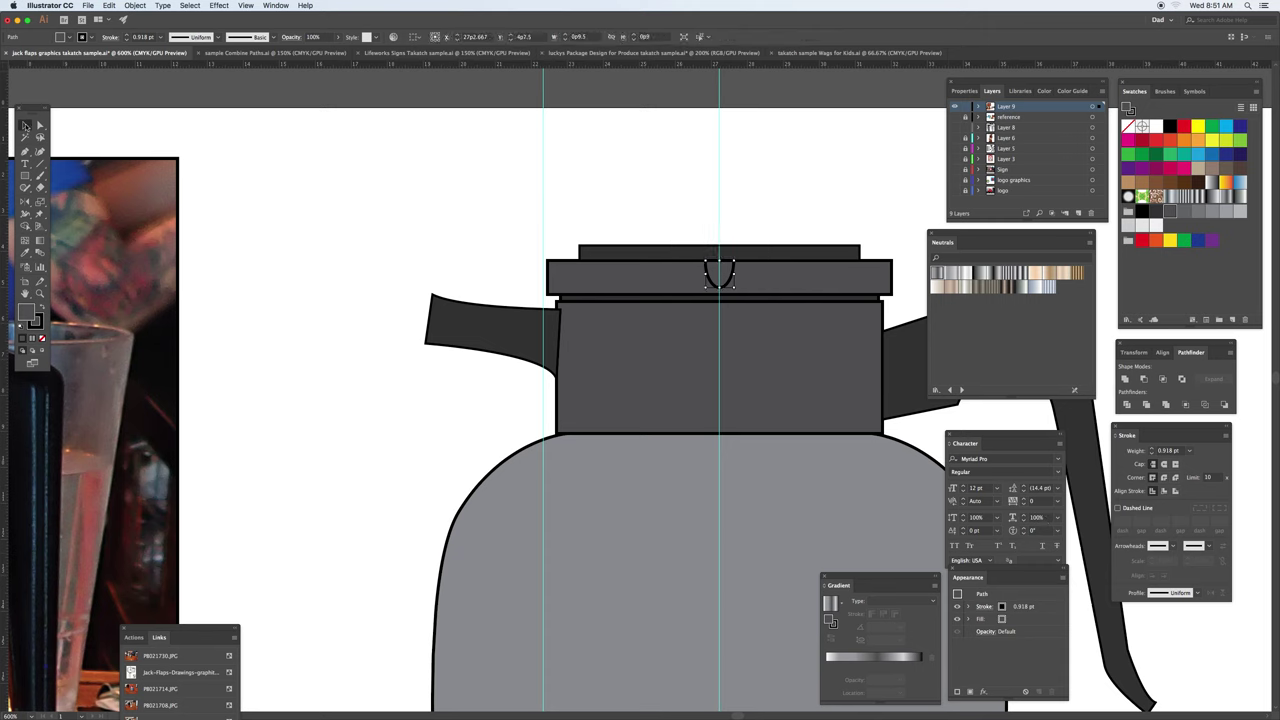
{"action": "left_click", "coordinate": [730, 288]}
{"action": "left_click", "coordinate": [1183, 211]}
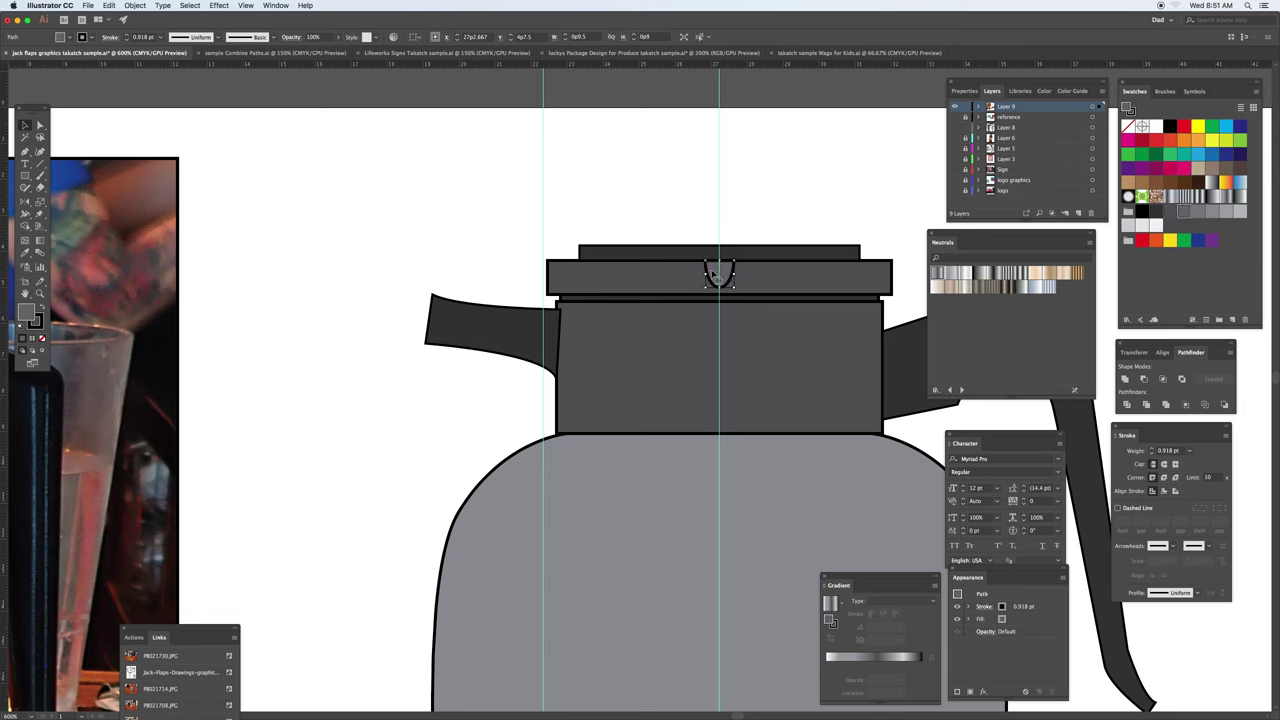
{"action": "left_click", "coordinate": [660, 237]}
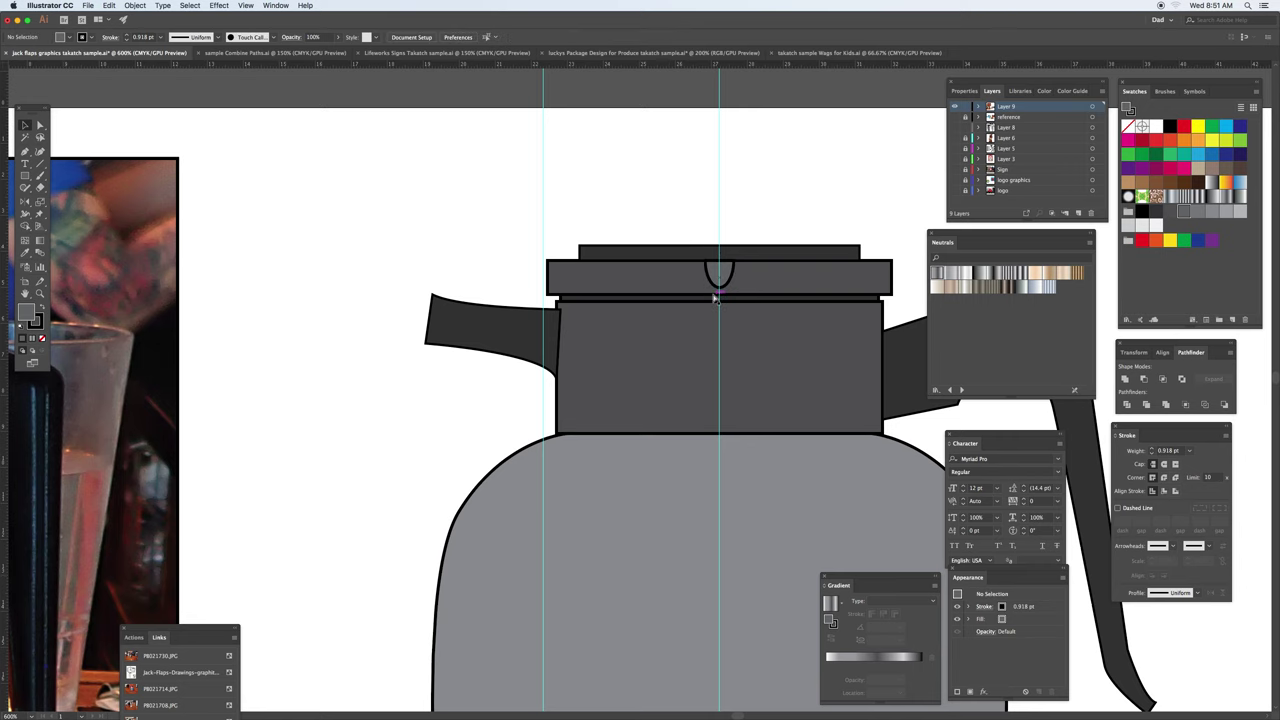
Select the handle and paste a copy of it in place
{"action": "key", "text": "super+minus"}
{"action": "key", "text": "super+minus"}
{"action": "left_click", "coordinate": [808, 362]}
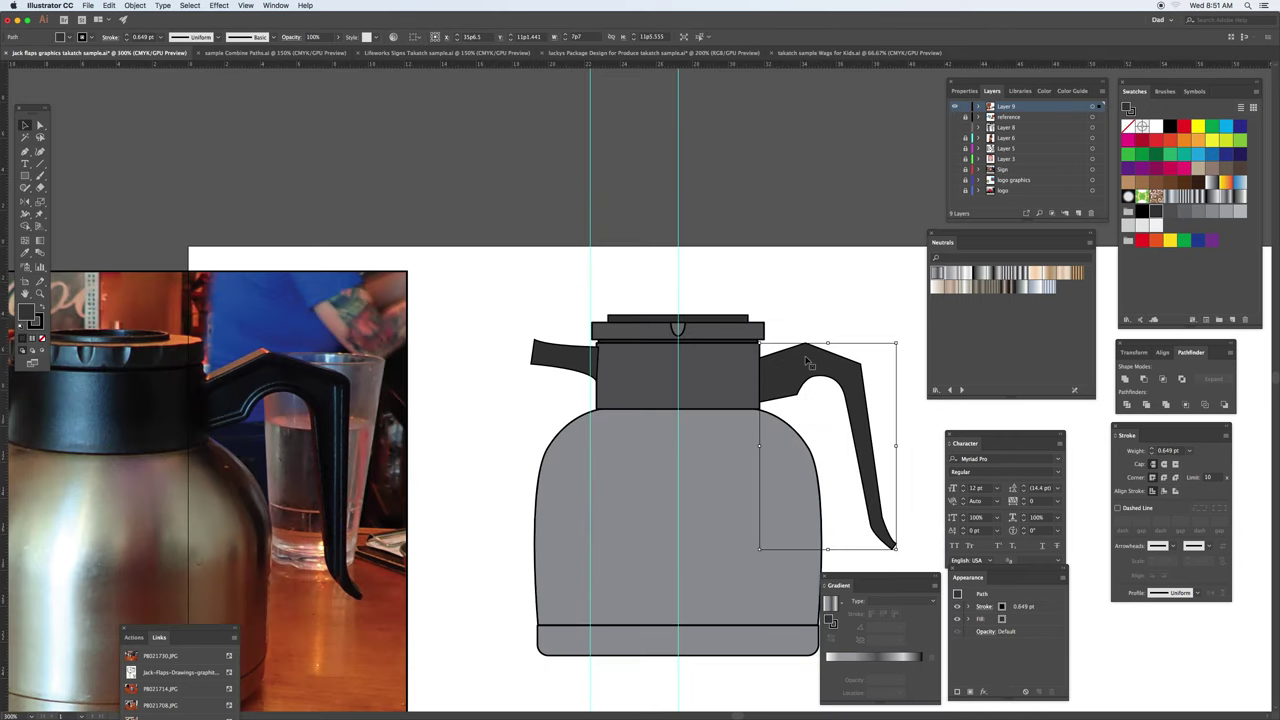
{"action": "key", "text": "super+plus"}
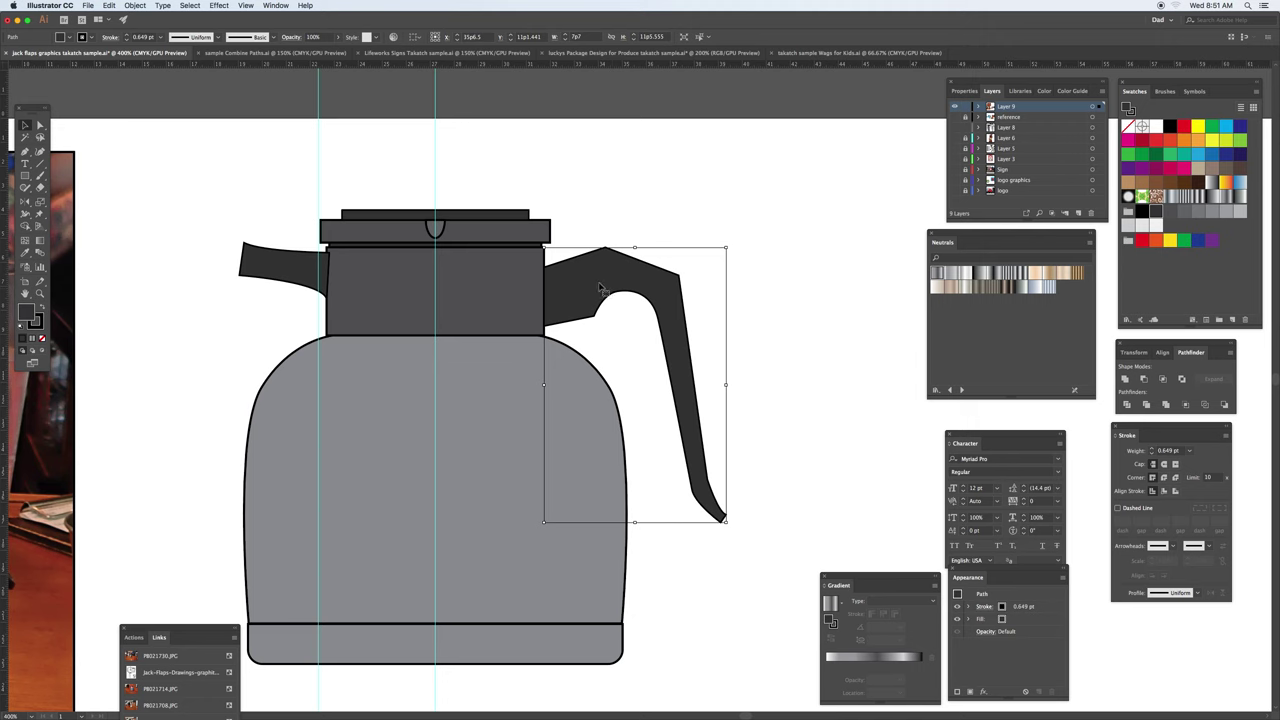
{"action": "left_click", "coordinate": [116, 6]}
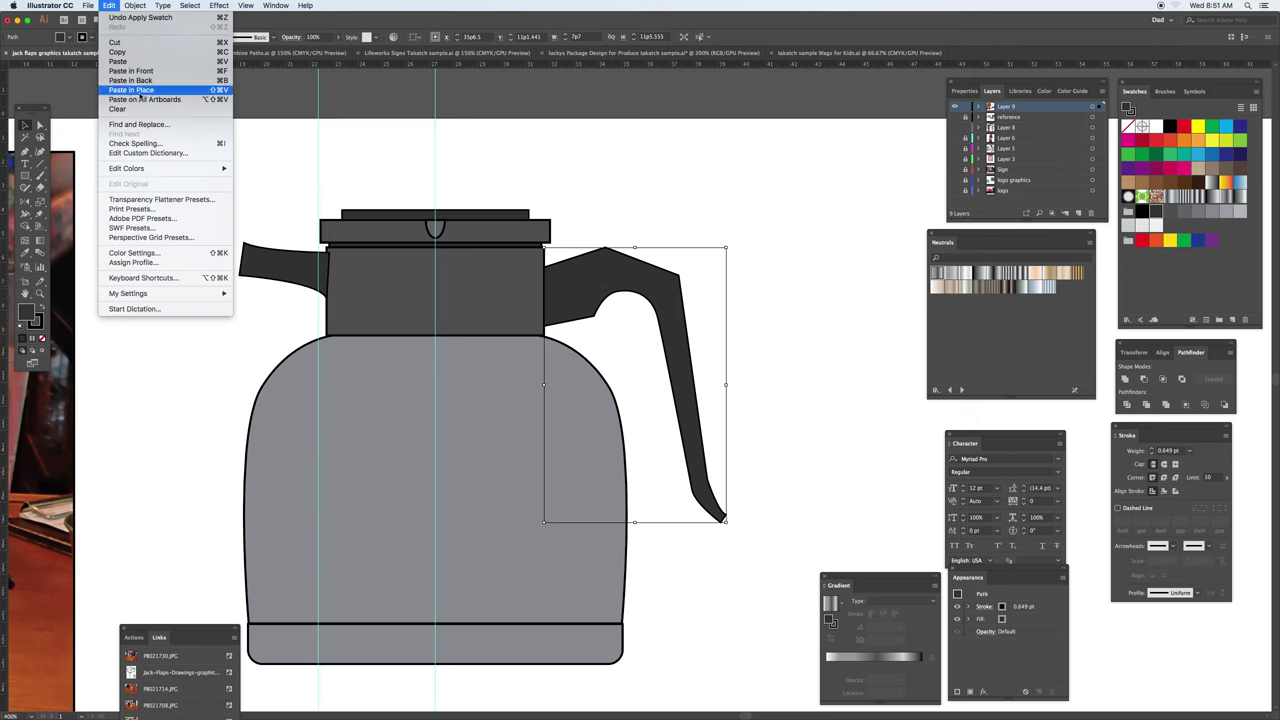
{"action": "left_click", "coordinate": [140, 91]}
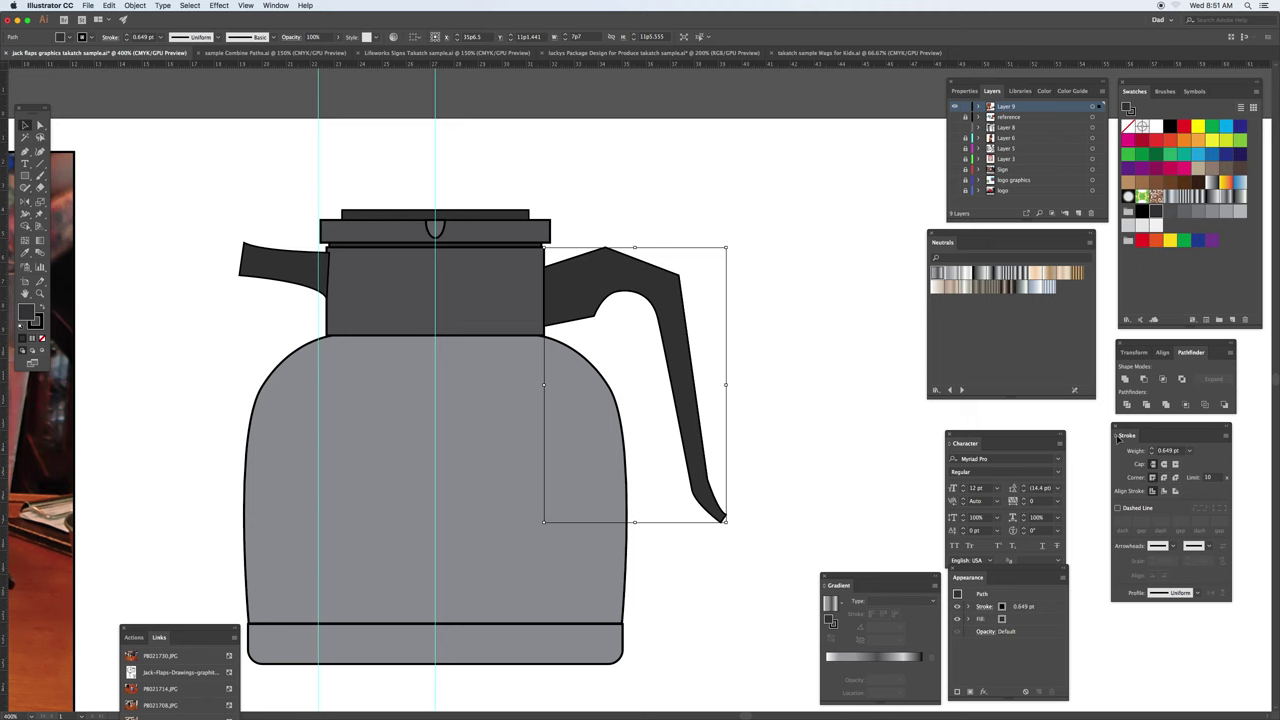
Thicken the stroke of the pasted handle copy to 3 pt
{"action": "mouse_move", "coordinate": [1138, 427]}
{"action": "left_mouse_down"}
{"action": "mouse_move", "coordinate": [831, 260]}
{"action": "mouse_move", "coordinate": [768, 205]}
{"action": "left_mouse_up"}
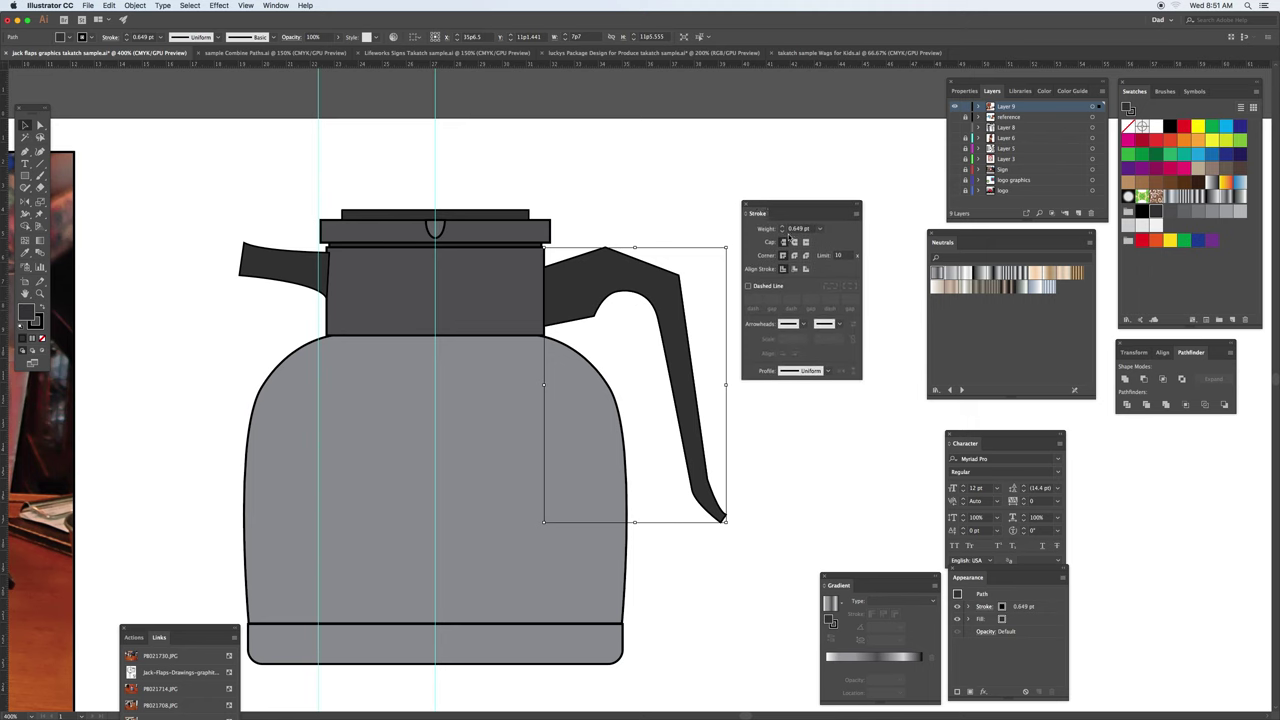
{"action": "left_click", "coordinate": [783, 227]}
{"action": "left_click", "coordinate": [783, 227]}
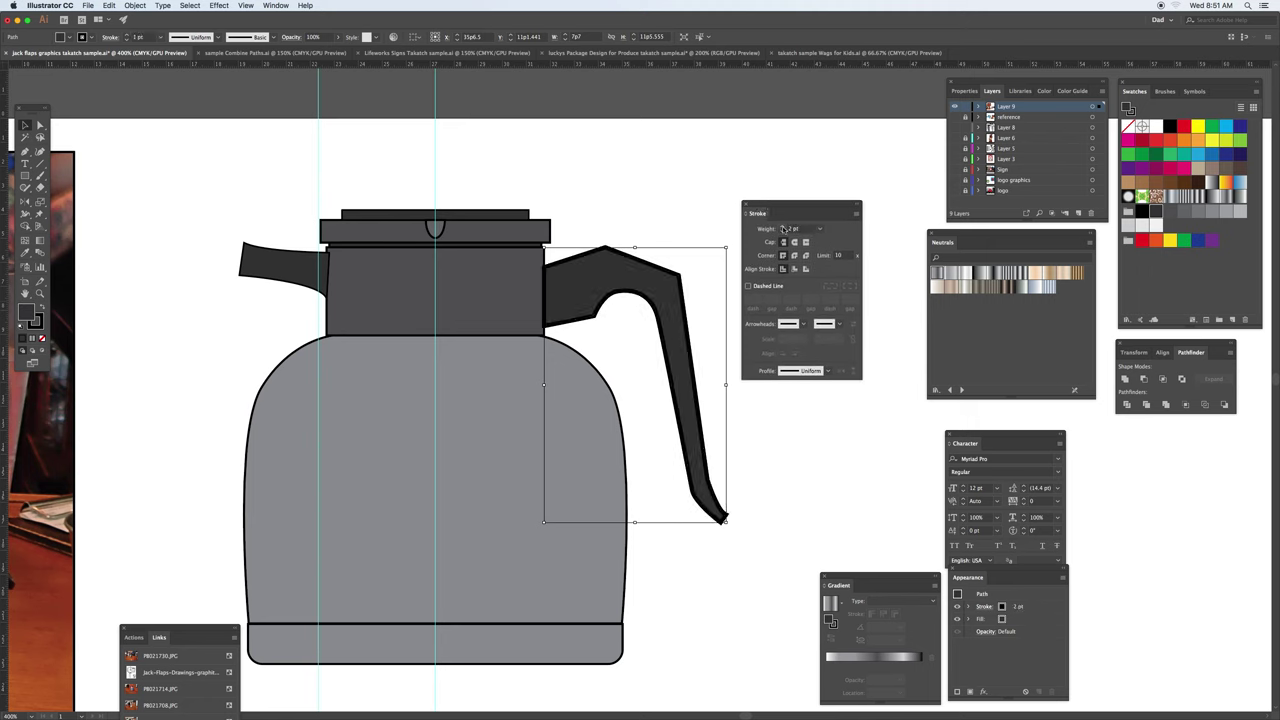
{"action": "left_click", "coordinate": [783, 227]}
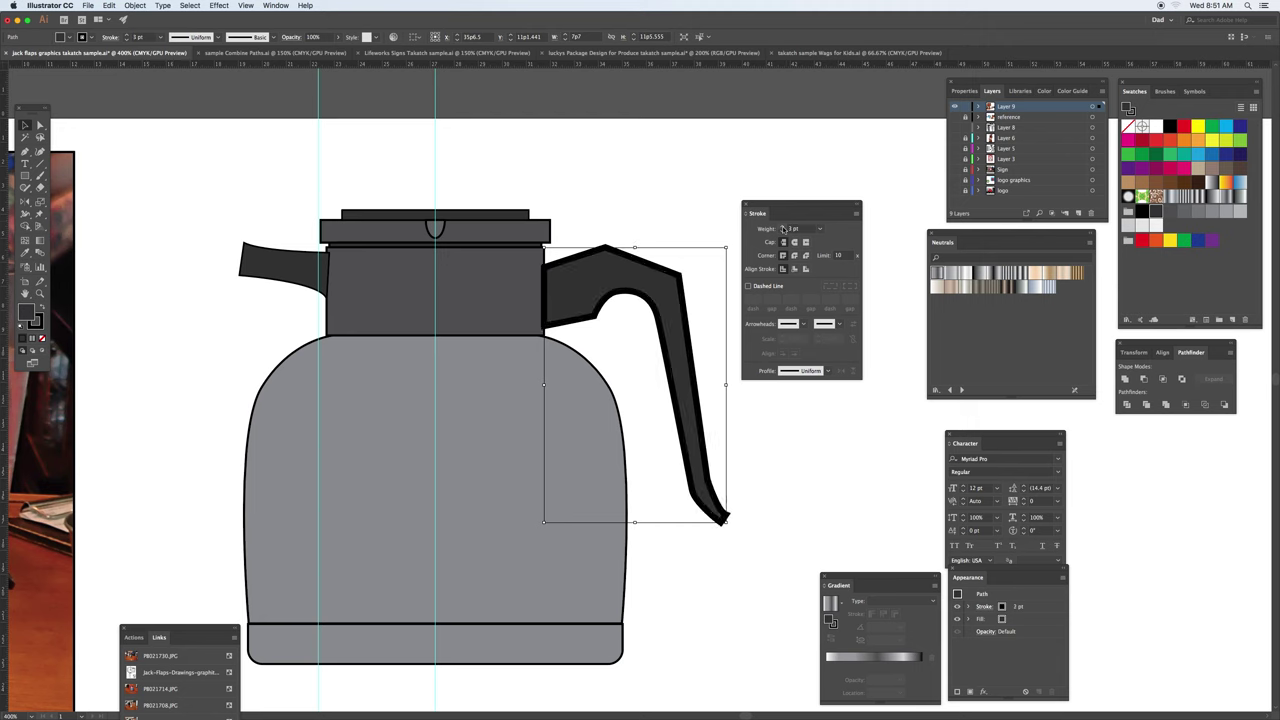
Replace the handle's stroke colour with a black-and-white gradient from the Neutrals library and apply it across the stroke
{"action": "left_click", "coordinate": [1213, 142]}
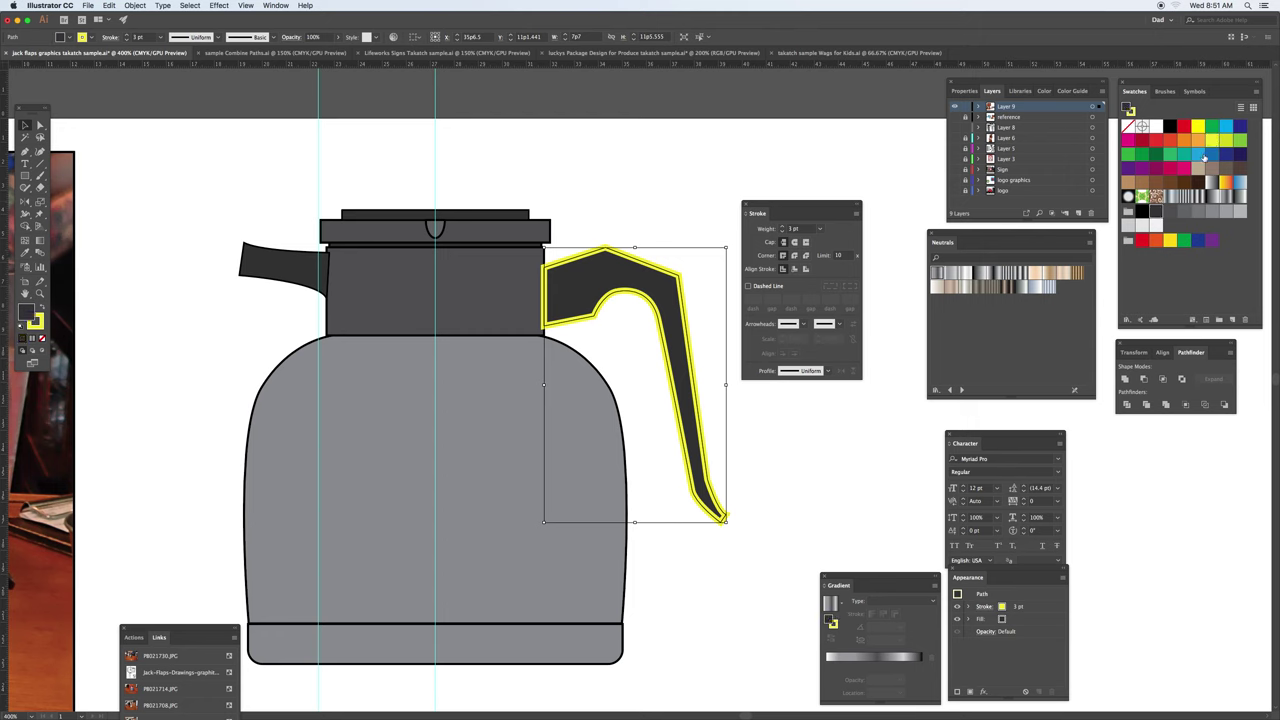
{"action": "key", "text": "x"}
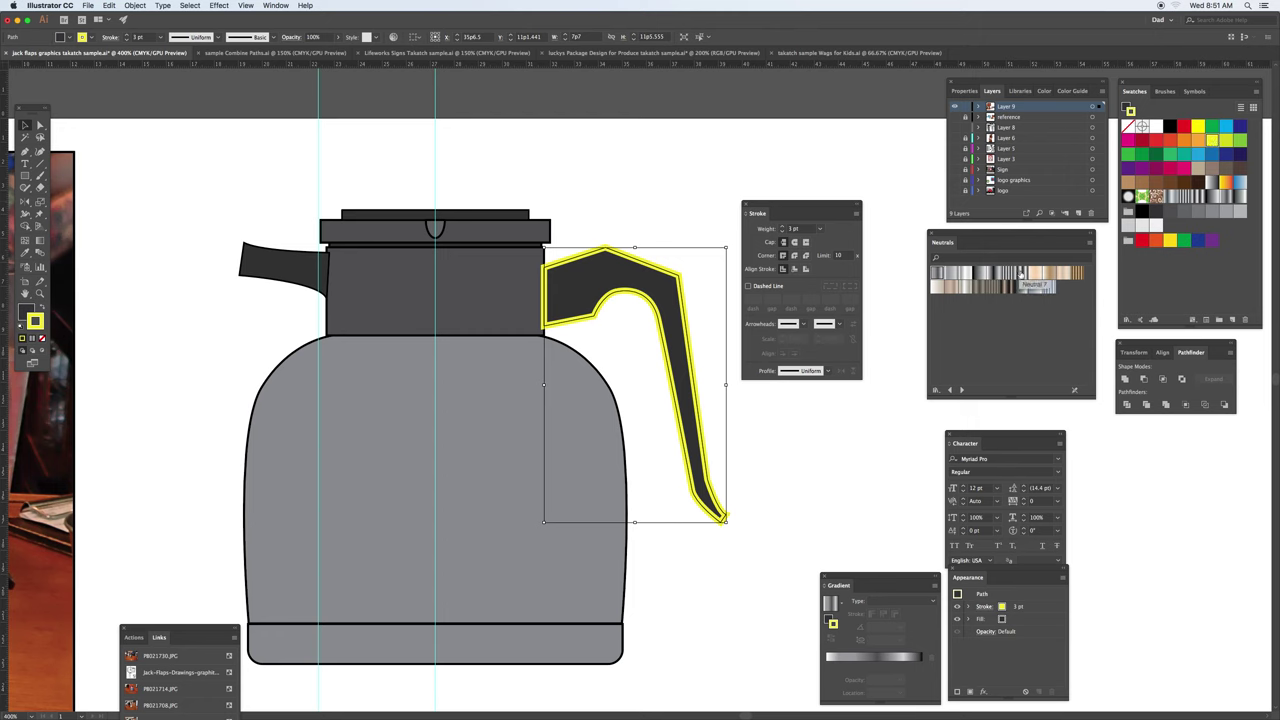
{"action": "left_click", "coordinate": [1004, 273]}
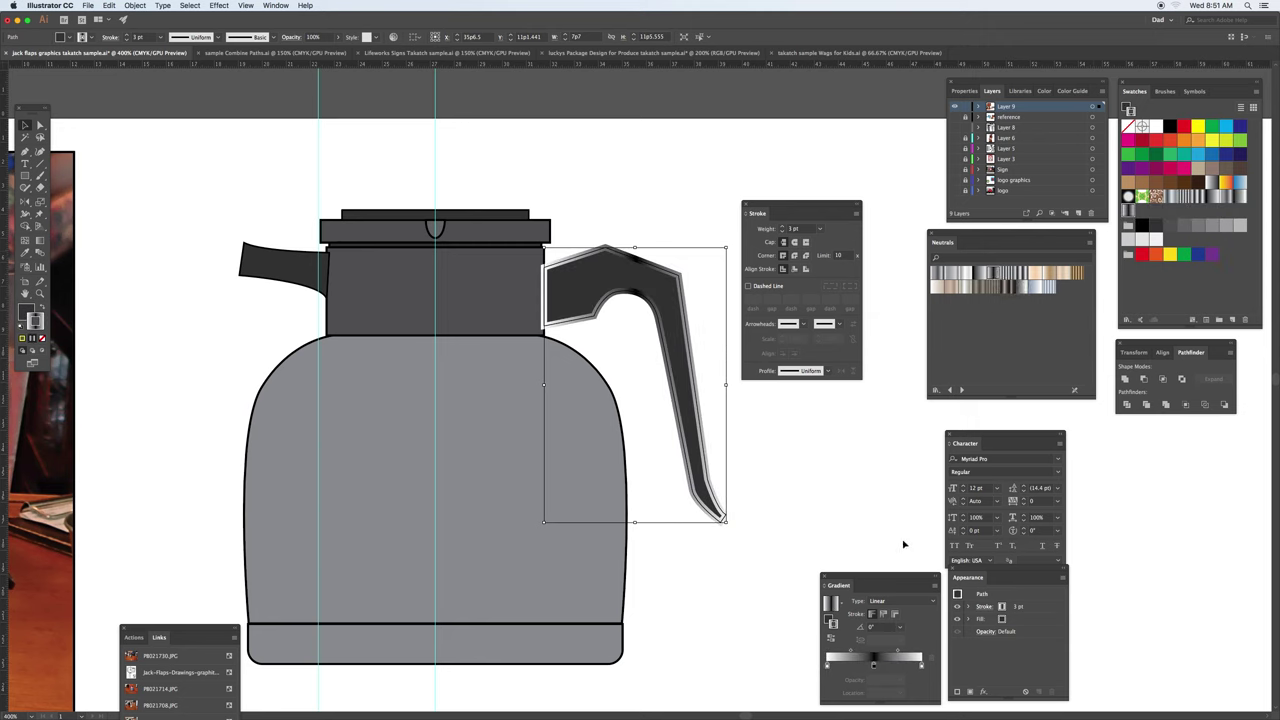
{"action": "mouse_move", "coordinate": [897, 577]}
{"action": "left_mouse_down"}
{"action": "mouse_move", "coordinate": [868, 434]}
{"action": "mouse_move", "coordinate": [851, 411]}
{"action": "left_mouse_up"}
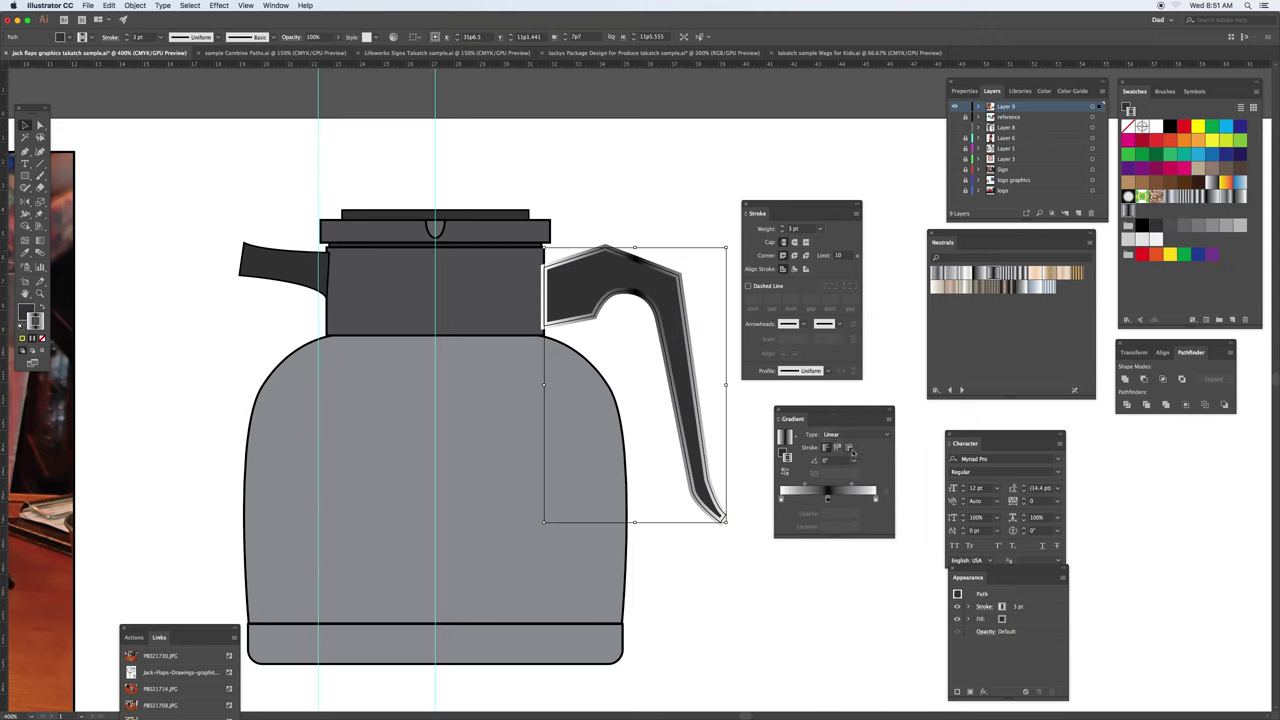
{"action": "left_click", "coordinate": [850, 448]}
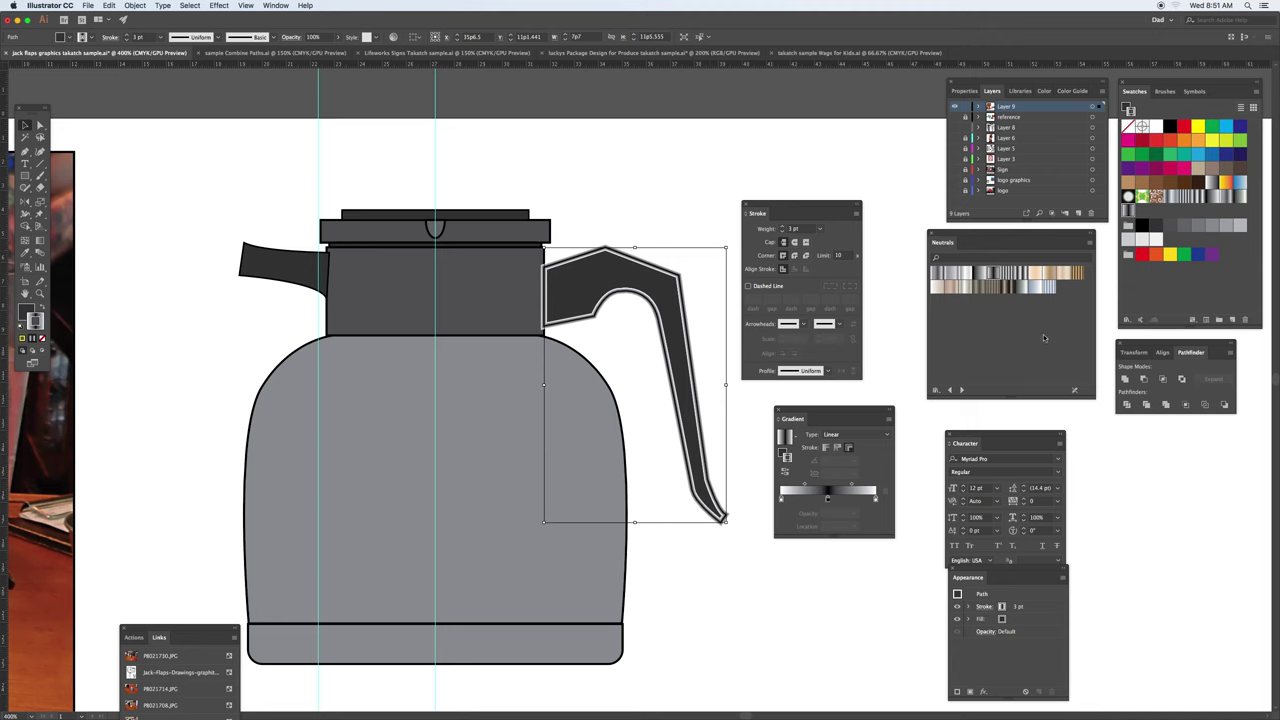
Rearrange the handle's stroke gradient so greys fade to black, with the black stop at about 91%, and deselect it
{"action": "left_click", "coordinate": [828, 498]}
{"action": "mouse_move", "coordinate": [828, 498]}
{"action": "left_mouse_down"}
{"action": "mouse_move", "coordinate": [863, 498]}
{"action": "mouse_move", "coordinate": [796, 499]}
{"action": "left_mouse_up"}
{"action": "mouse_move", "coordinate": [875, 499]}
{"action": "left_mouse_down"}
{"action": "mouse_move", "coordinate": [879, 513]}
{"action": "mouse_move", "coordinate": [819, 500]}
{"action": "left_mouse_up"}
{"action": "key", "text": "super+z"}
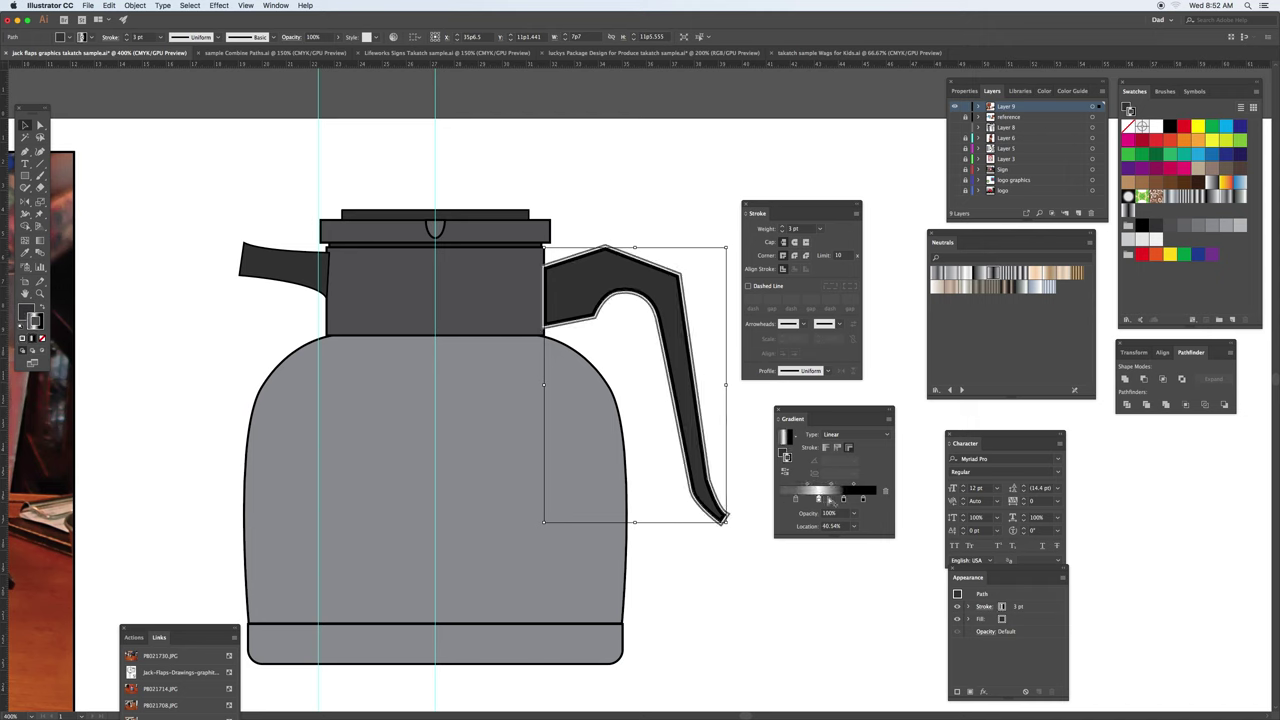
{"action": "left_click_drag", "start_coordinate": [818, 499], "coordinate": [866, 499]}
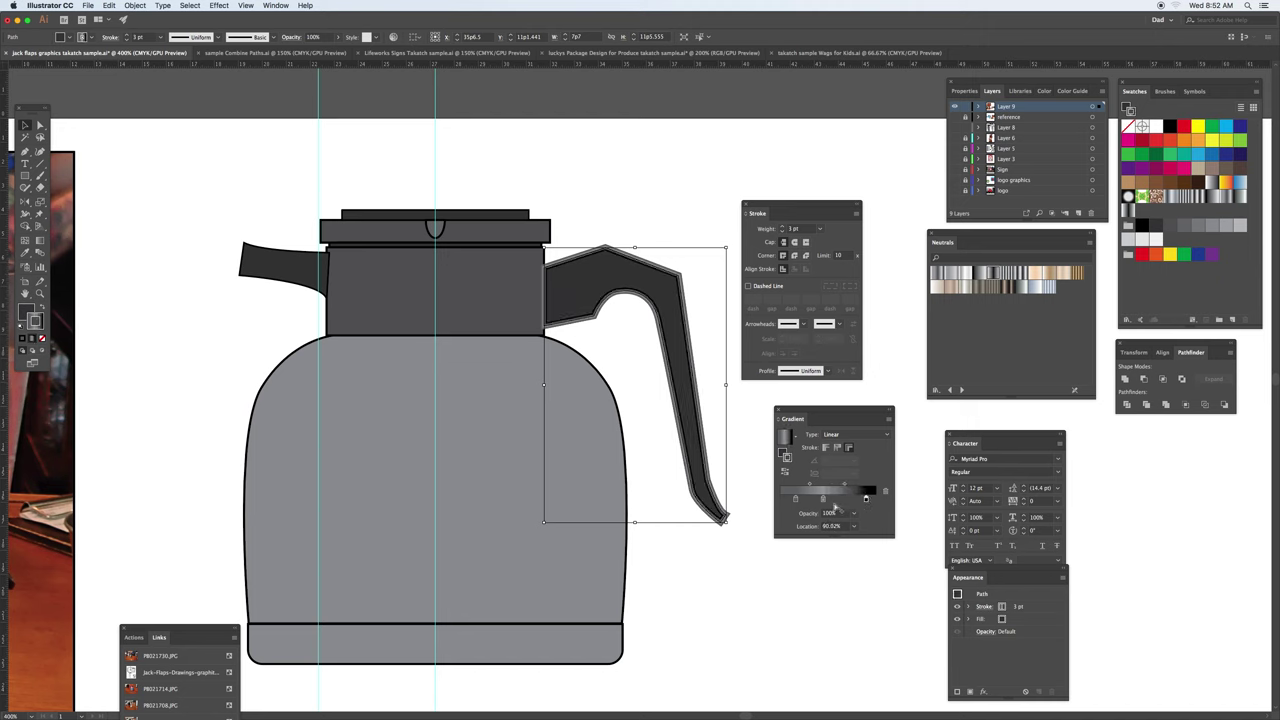
{"action": "left_click", "coordinate": [623, 219]}
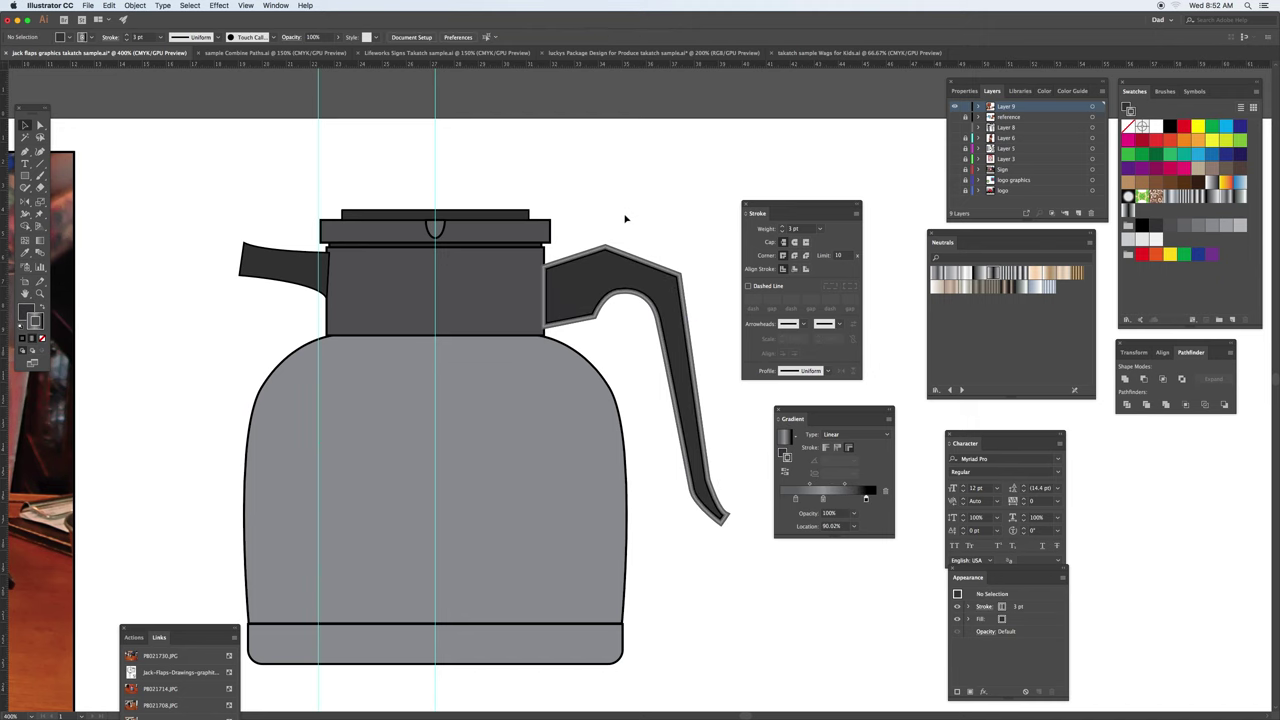
Fill the handle with the Neutral 4 gradient, keeping the grey gradient on its stroke
{"action": "left_click", "coordinate": [606, 278]}
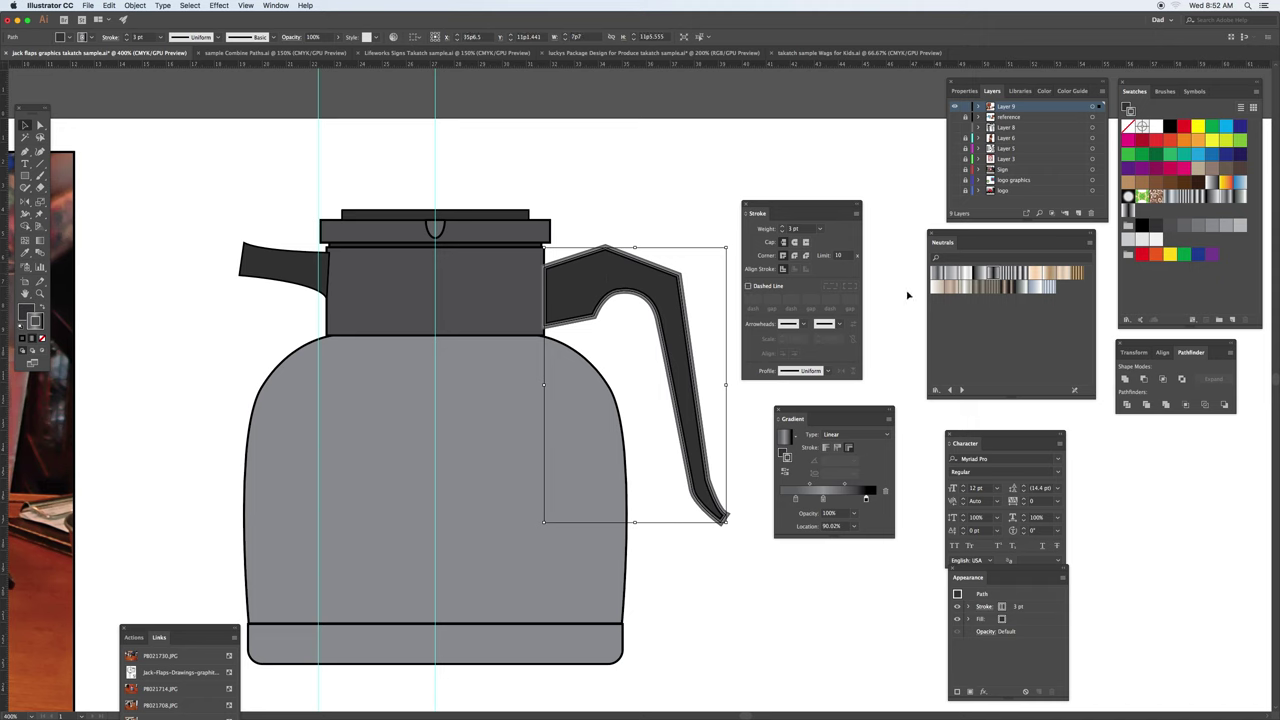
{"action": "left_click", "coordinate": [980, 276]}
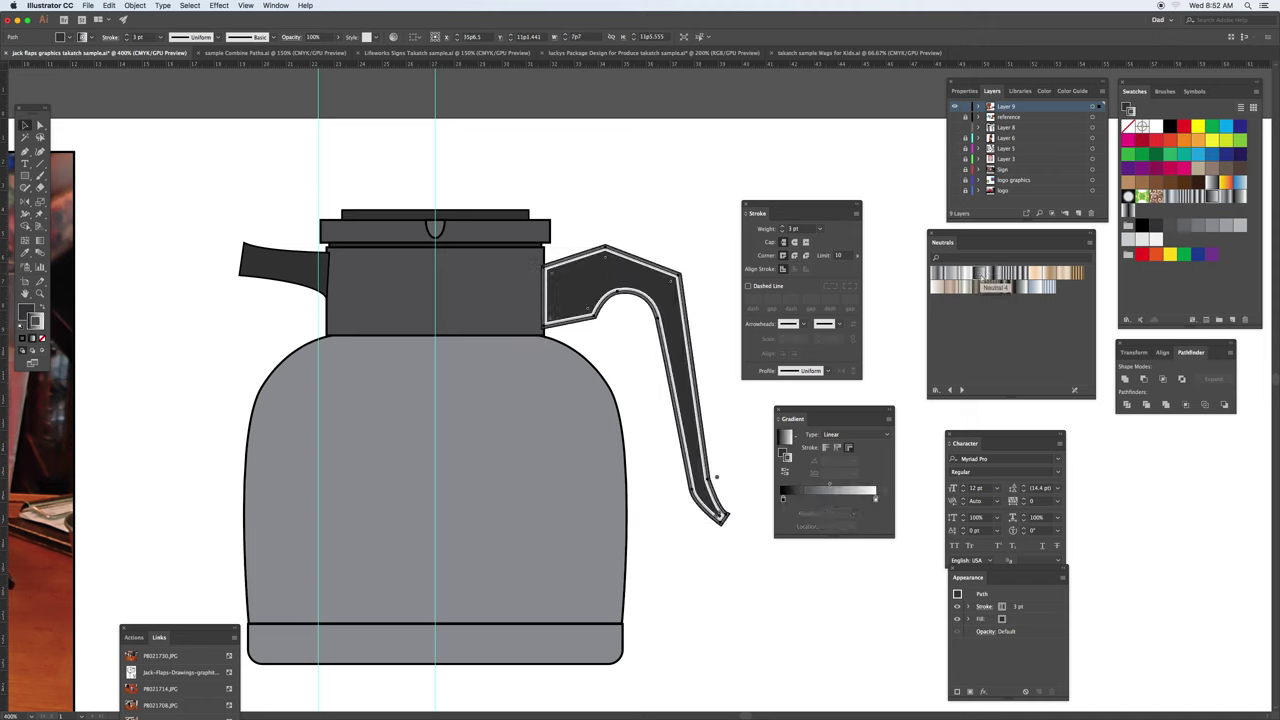
{"action": "key", "text": "super+z"}
{"action": "left_click", "coordinate": [982, 276]}
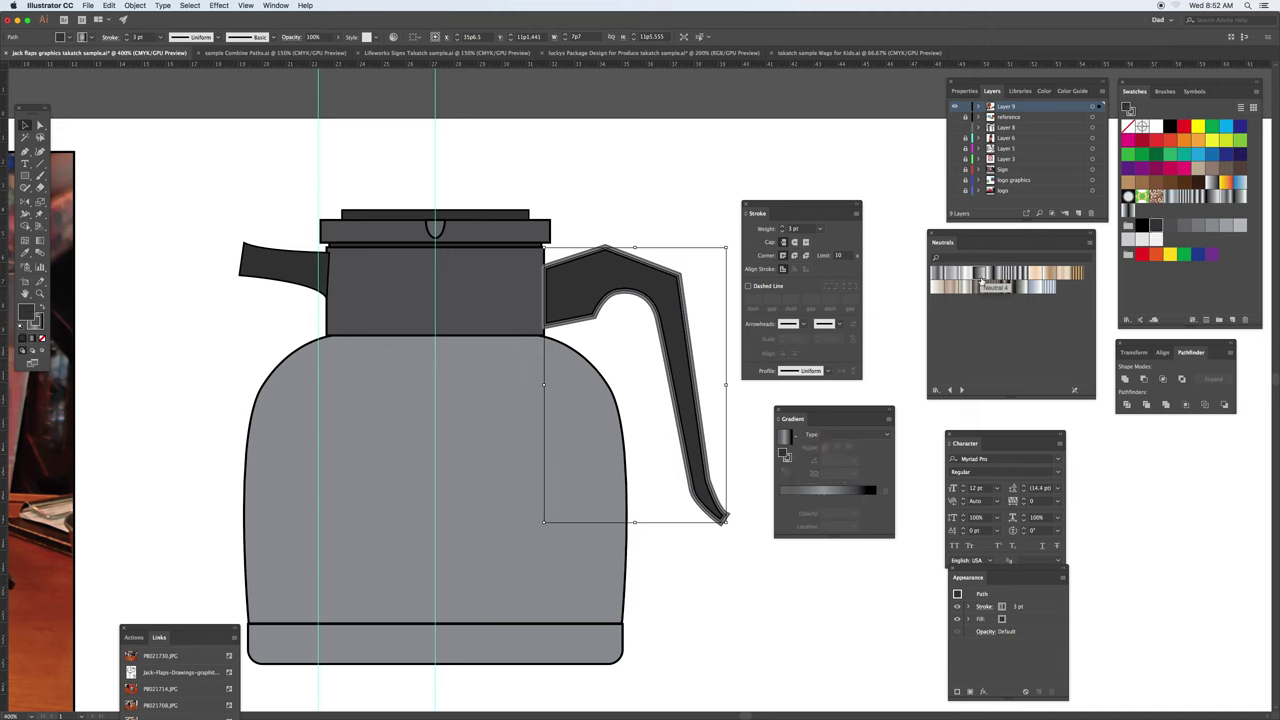
{"action": "left_click", "coordinate": [982, 277]}
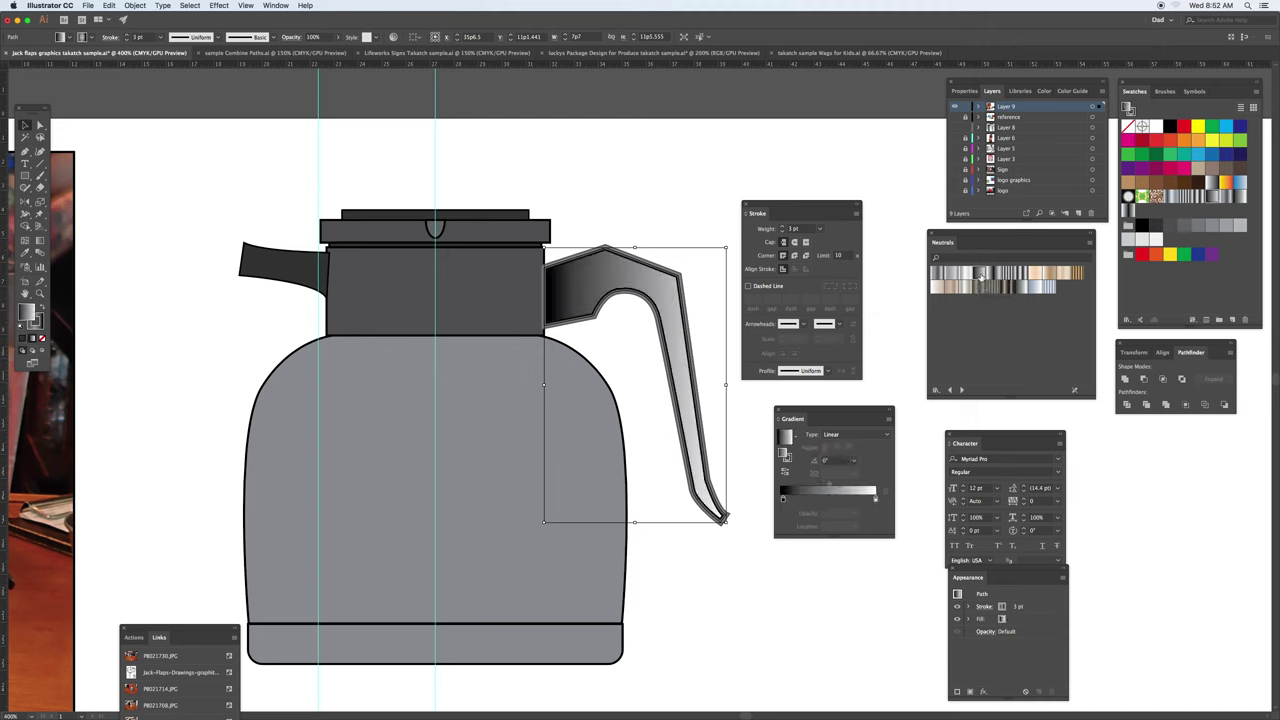
Run the handle's fill gradient steeply downward at about -75.6° and darken its light end to dark grey
{"action": "key", "text": "g"}
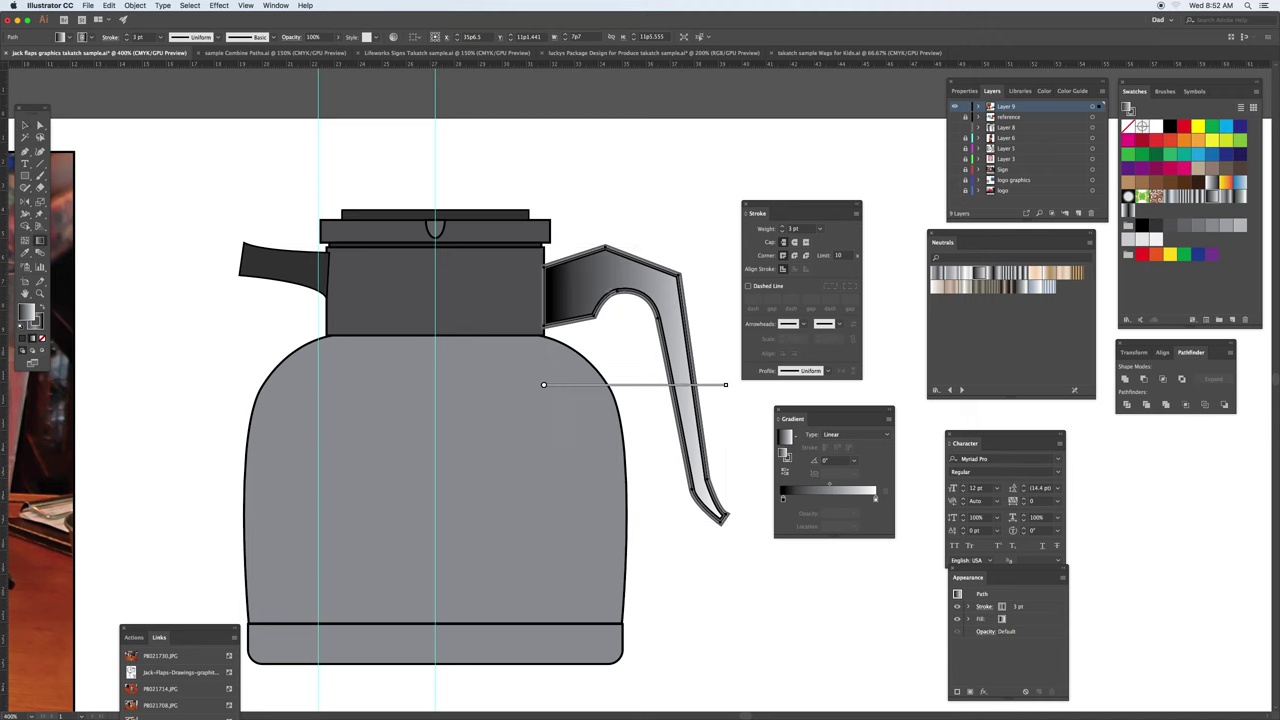
{"action": "mouse_move", "coordinate": [605, 275]}
{"action": "left_mouse_down"}
{"action": "mouse_move", "coordinate": [651, 363]}
{"action": "mouse_move", "coordinate": [647, 437]}
{"action": "left_mouse_up"}
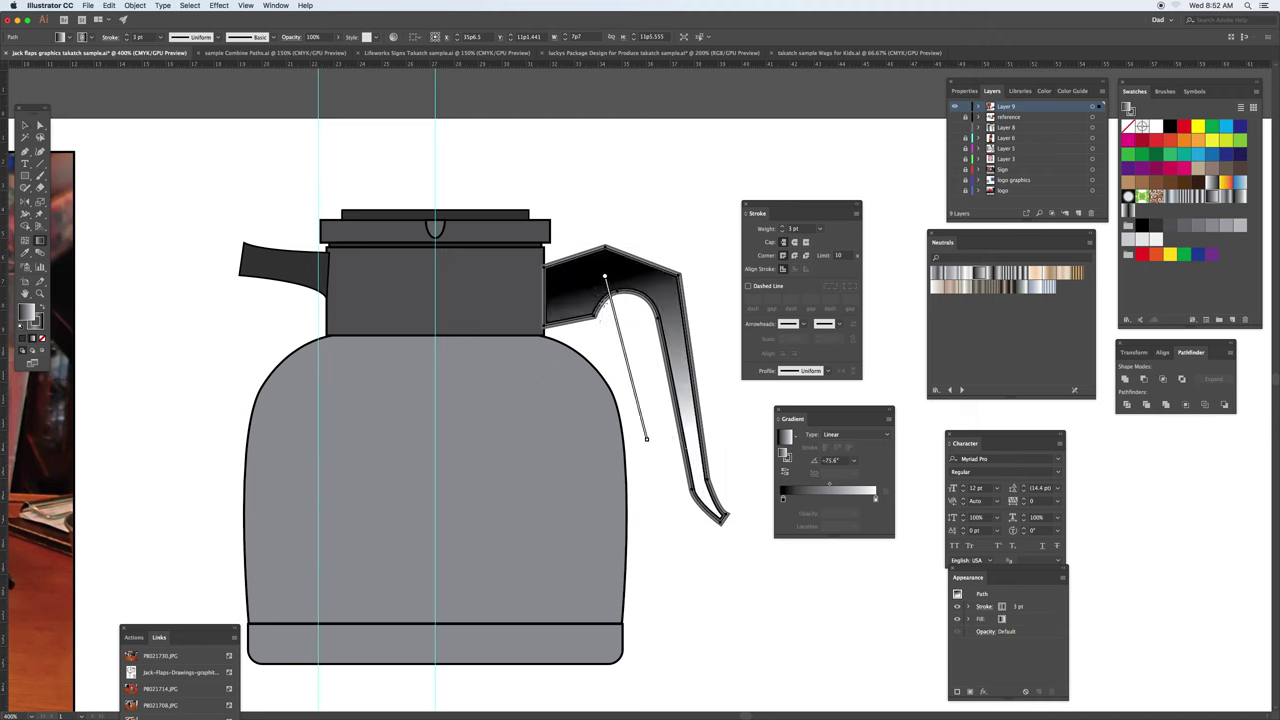
{"action": "left_click", "coordinate": [609, 316]}
{"action": "left_click_drag", "start_coordinate": [609, 316], "coordinate": [640, 466]}
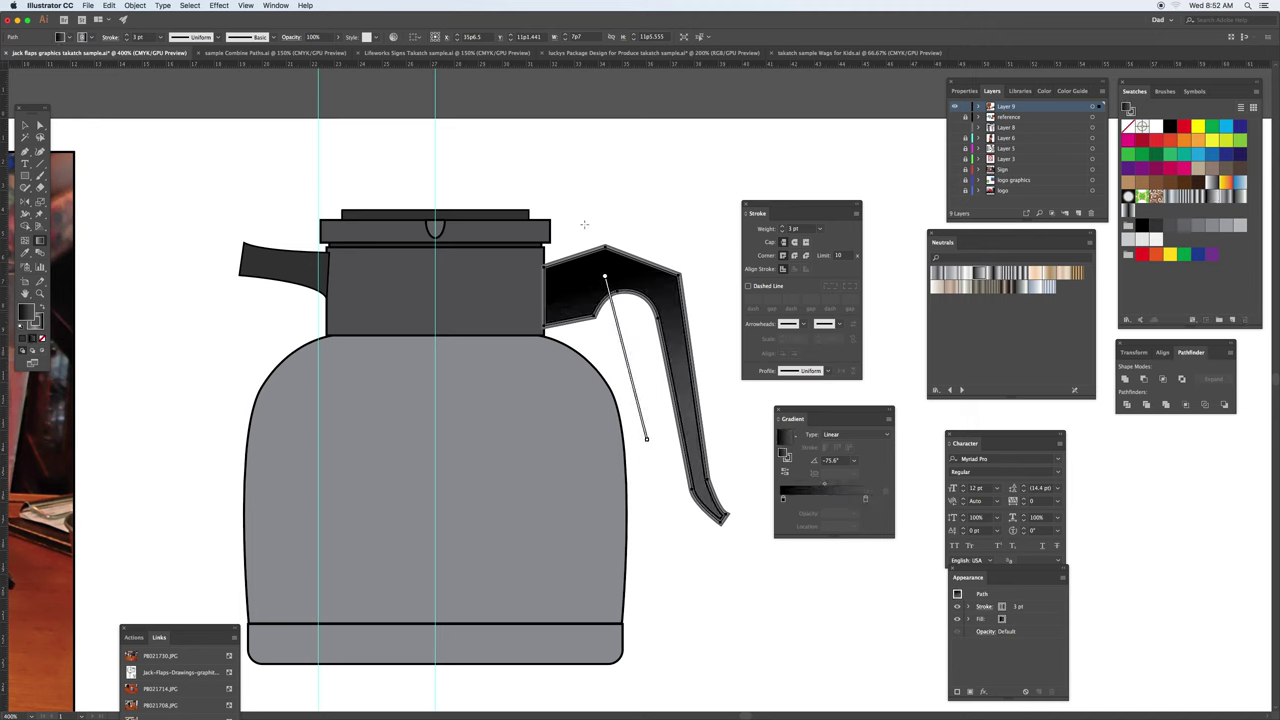
Try the handle without a stroke, undo the removal and deselect the handle
{"action": "left_click", "coordinate": [36, 321]}
{"action": "left_click", "coordinate": [42, 338]}
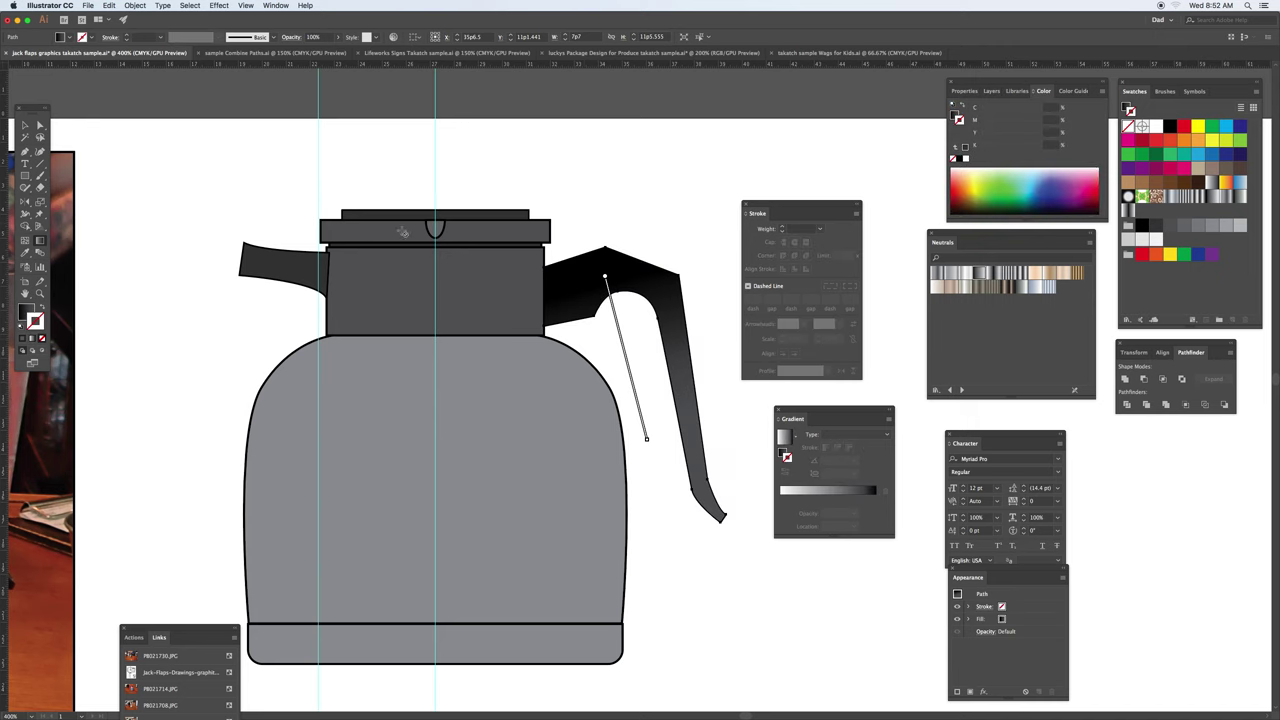
{"action": "key", "text": "super+z"}
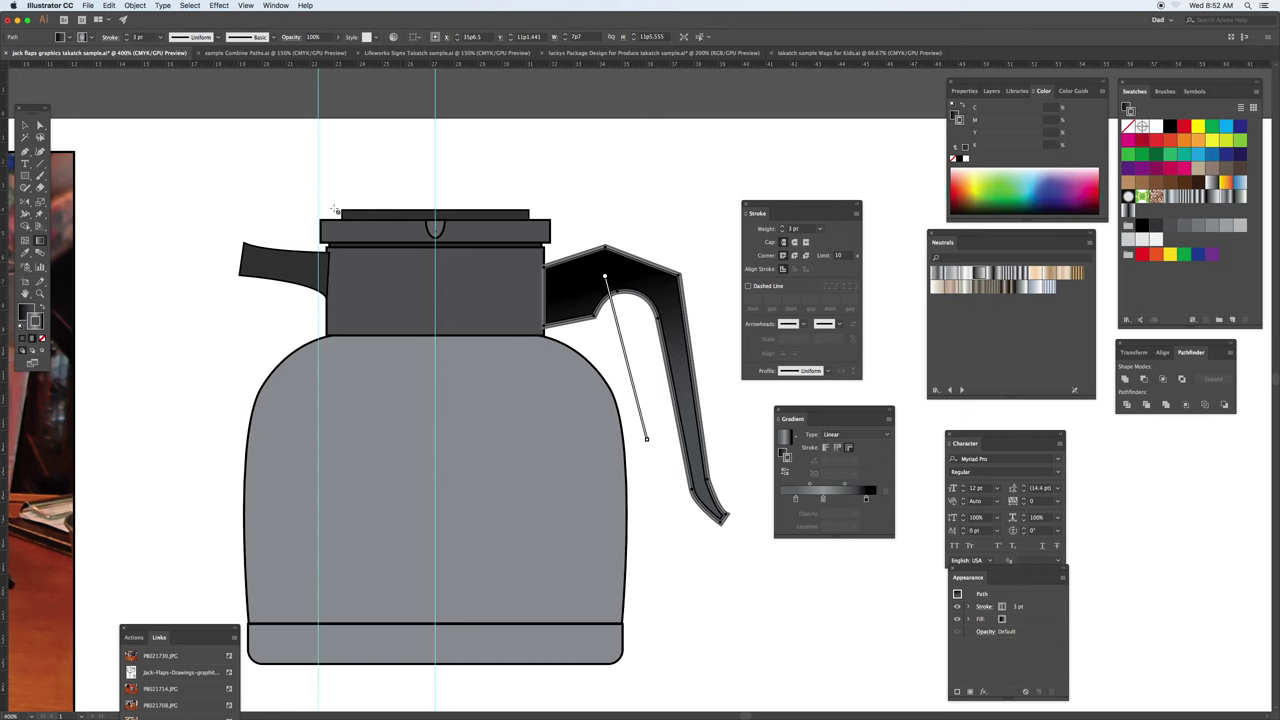
{"action": "left_click", "coordinate": [25, 125]}
{"action": "left_click", "coordinate": [127, 164]}
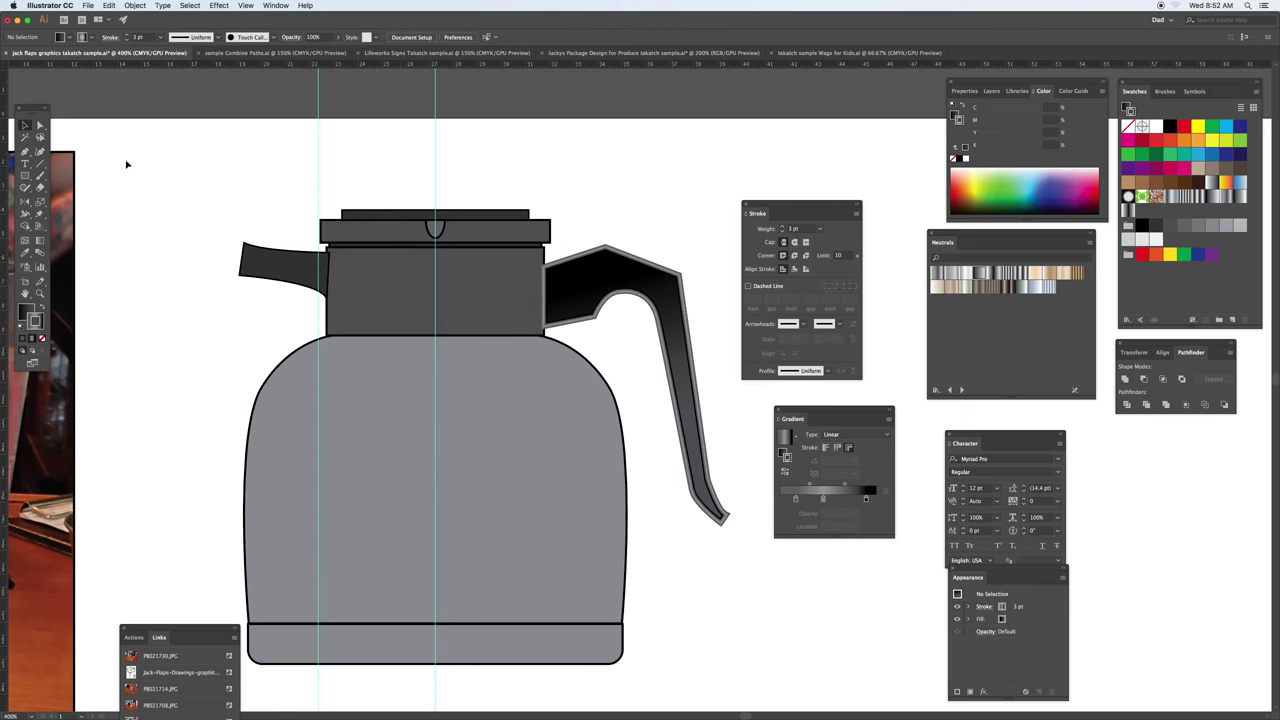
Add a middle stop at 44.7% to the handle's fill gradient and colour it 60% black
{"action": "key", "text": "super+minus"}
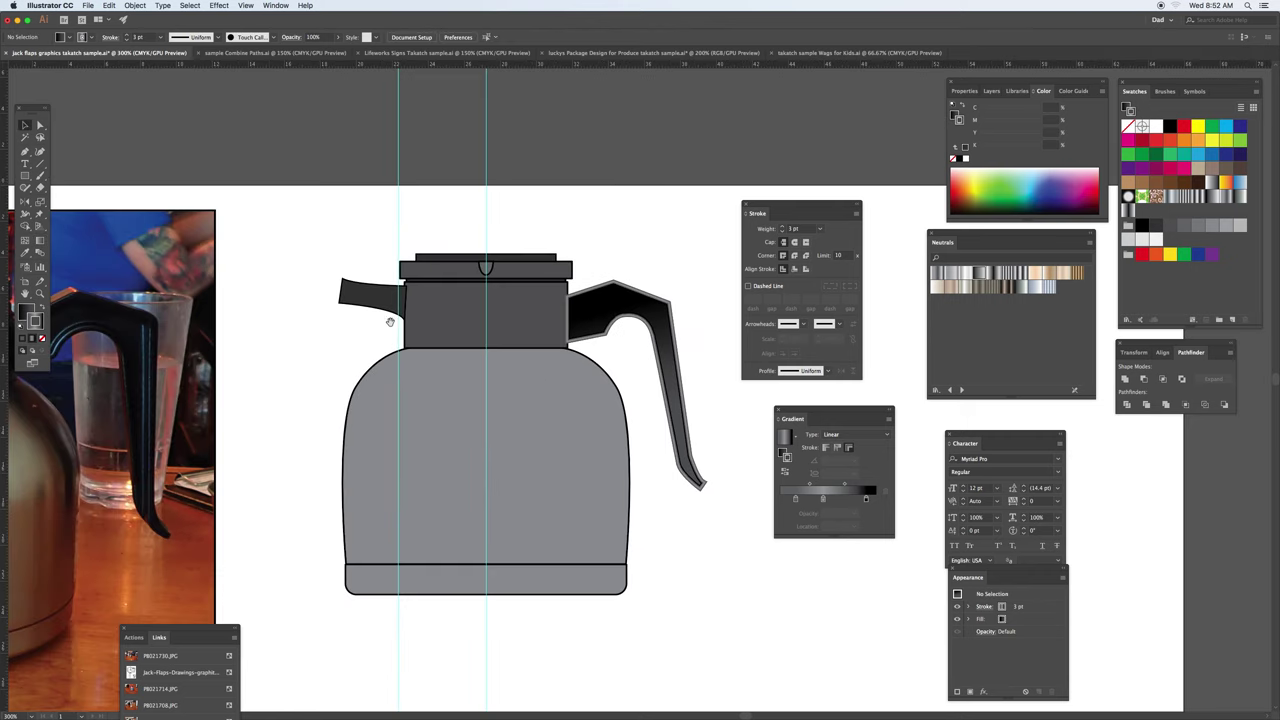
{"action": "left_click_drag", "start_coordinate": [389, 323], "coordinate": [454, 309]}
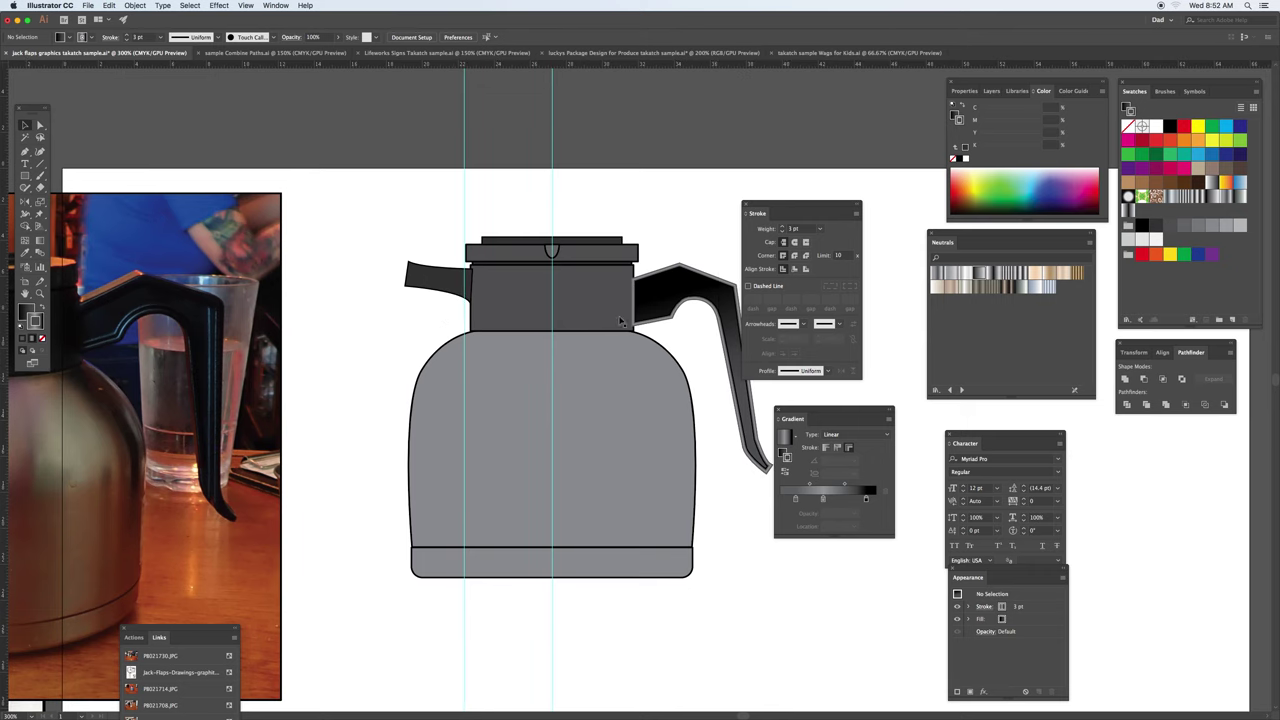
{"action": "left_click_drag", "start_coordinate": [779, 213], "coordinate": [843, 214]}
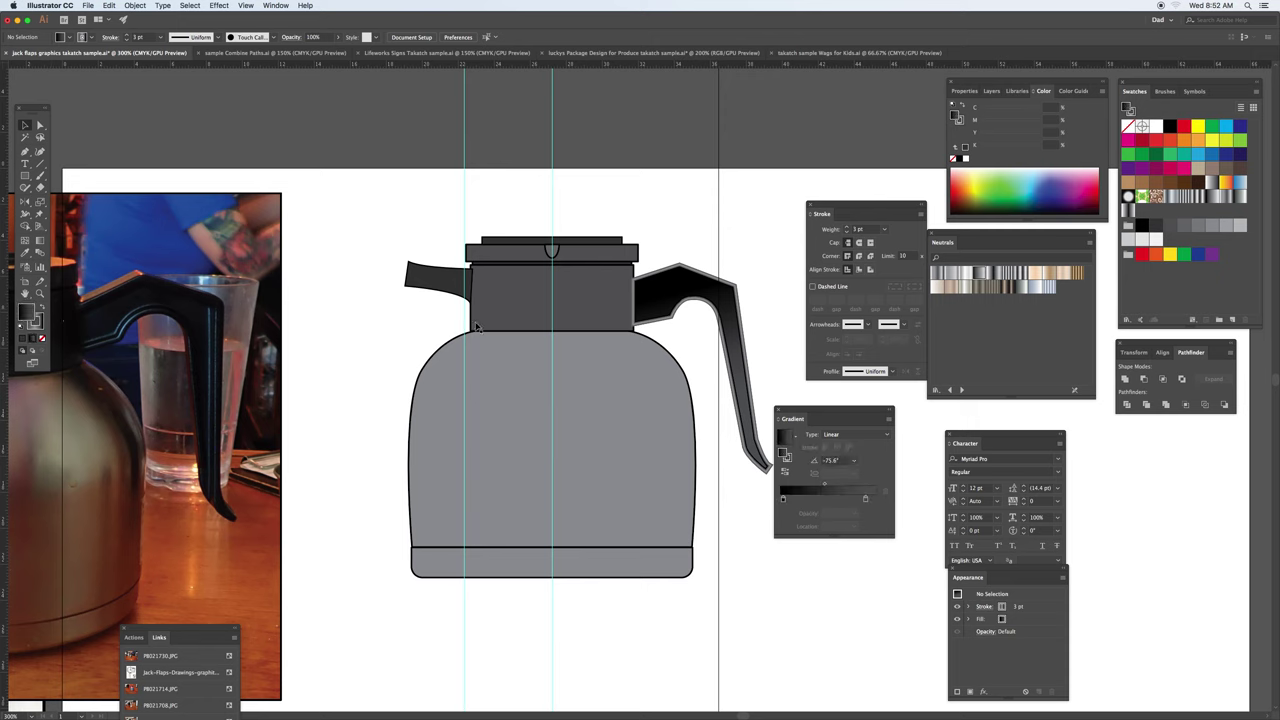
{"action": "left_click", "coordinate": [658, 296]}
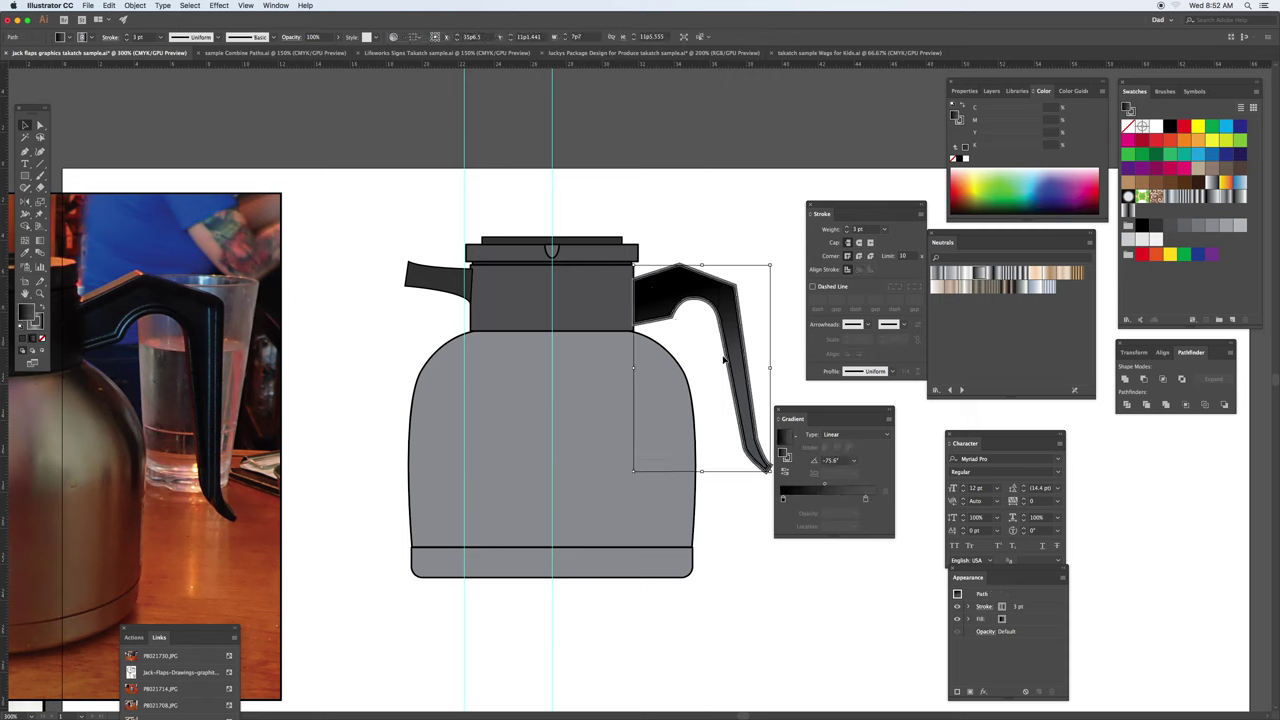
{"action": "key", "text": "g"}
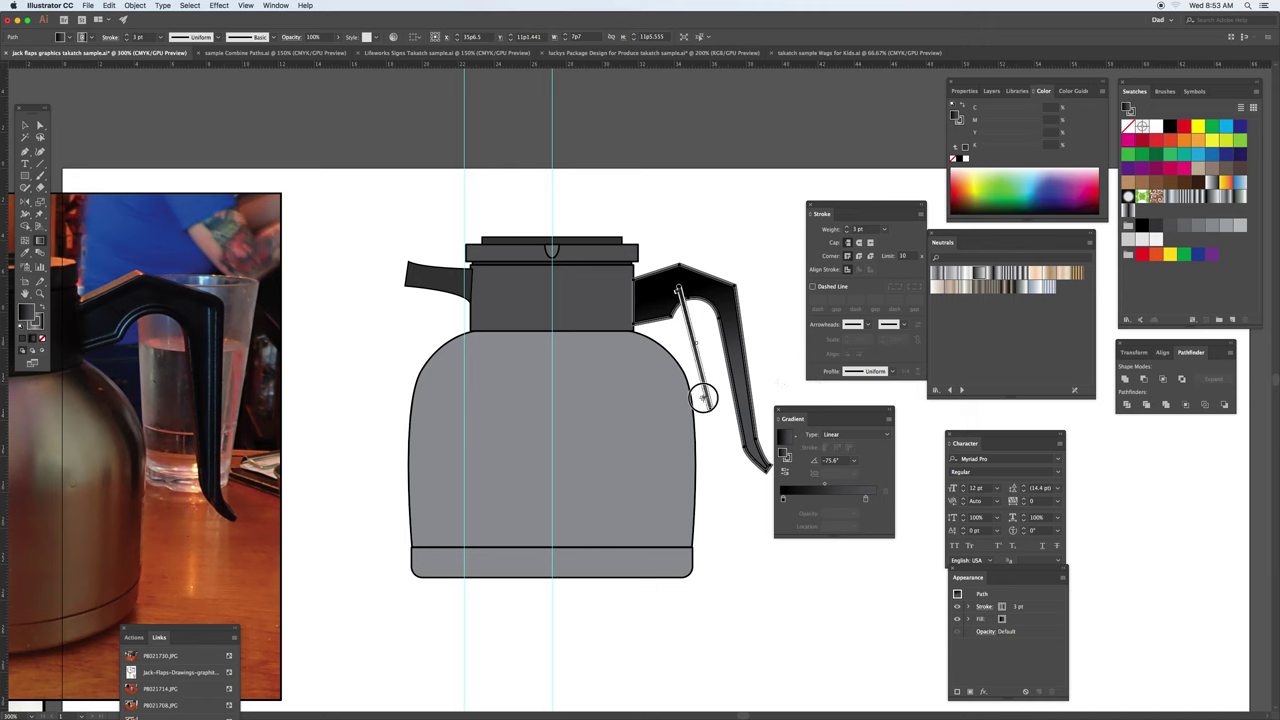
{"action": "left_click", "coordinate": [689, 345]}
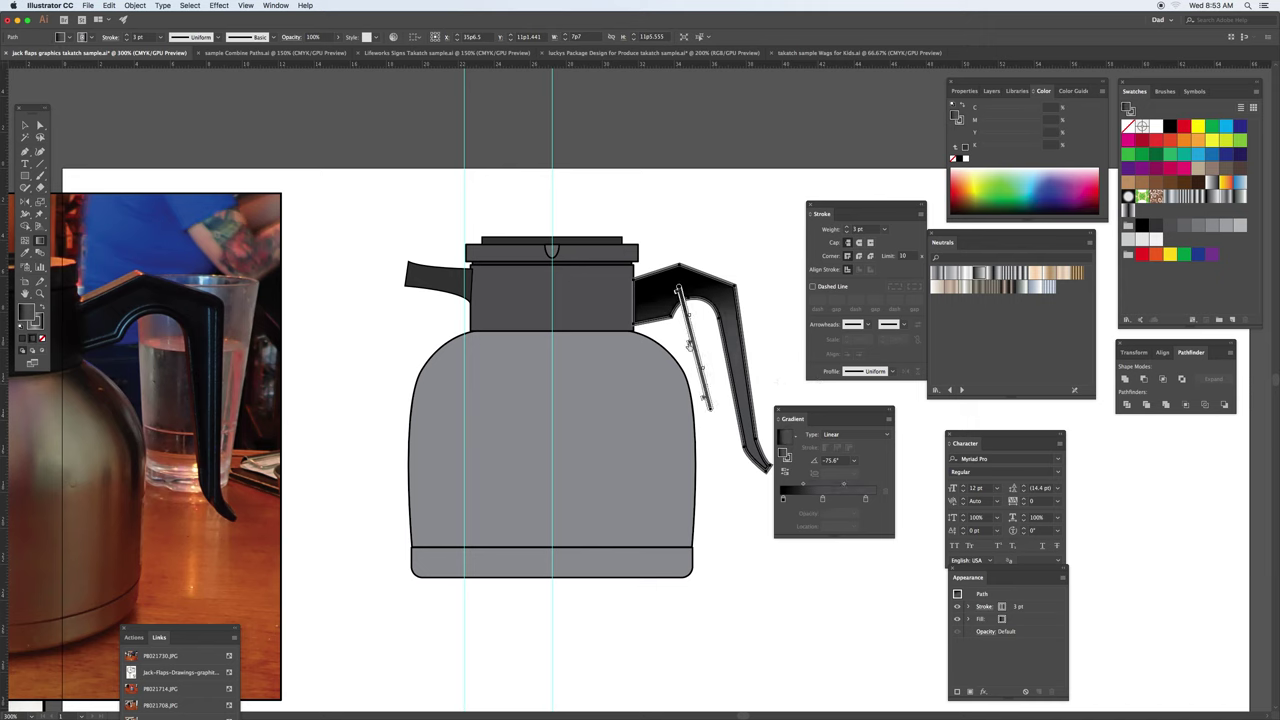
{"action": "double_click", "coordinate": [689, 344]}
{"action": "left_click", "coordinate": [604, 392]}
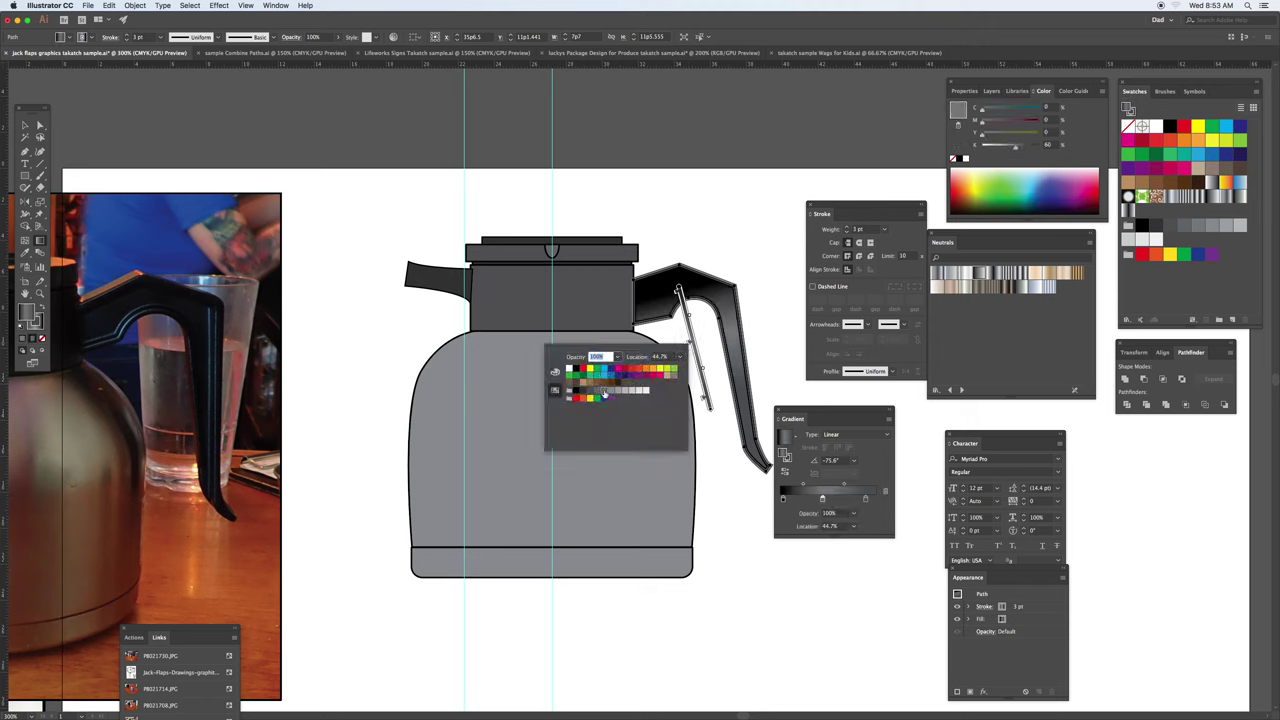
Shift the handle's fill gradient slightly upward and save the fill as a new swatch
{"action": "left_click", "coordinate": [678, 290]}
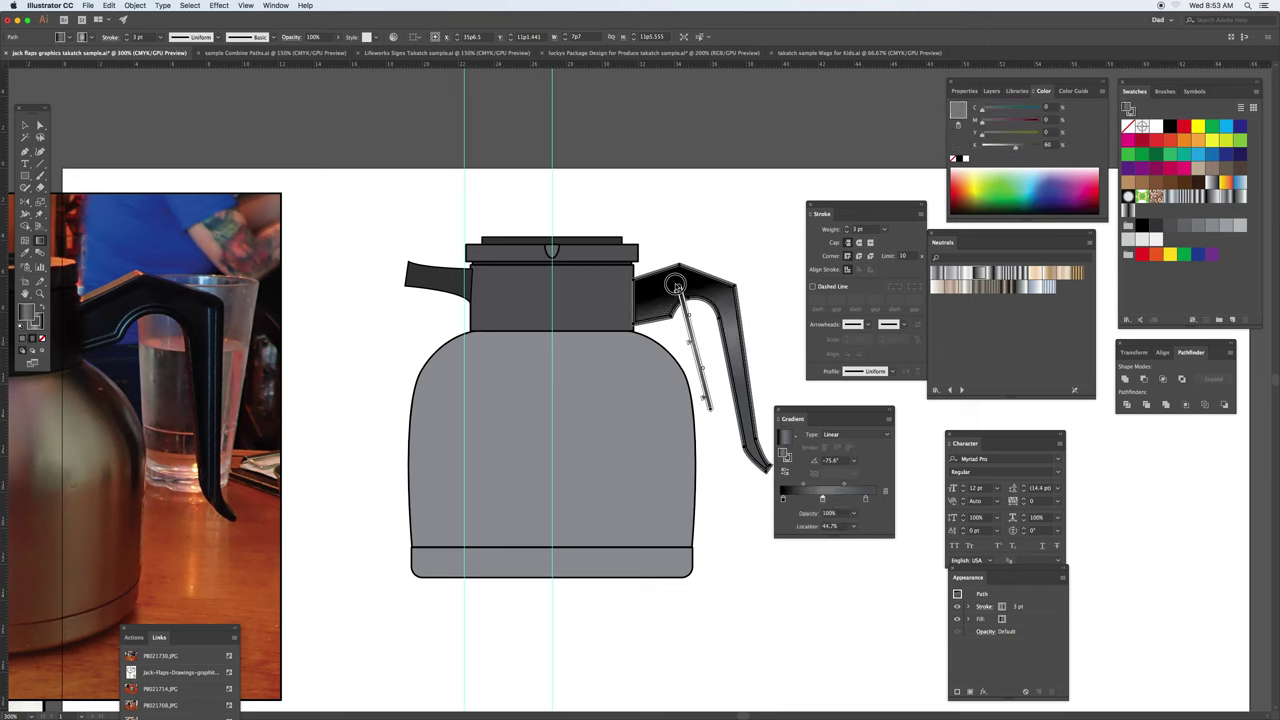
{"action": "left_click_drag", "start_coordinate": [673, 284], "coordinate": [678, 270]}
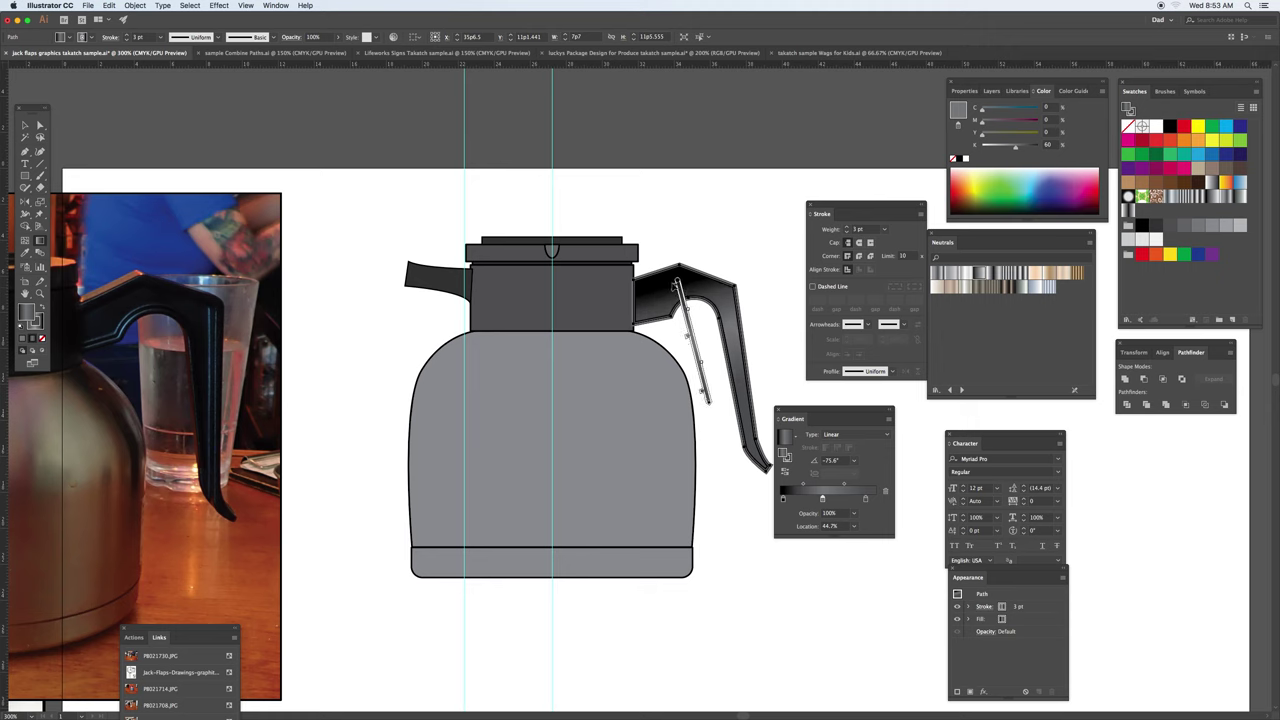
{"action": "left_click", "coordinate": [28, 313]}
{"action": "left_click_drag", "start_coordinate": [28, 313], "coordinate": [1236, 271]}
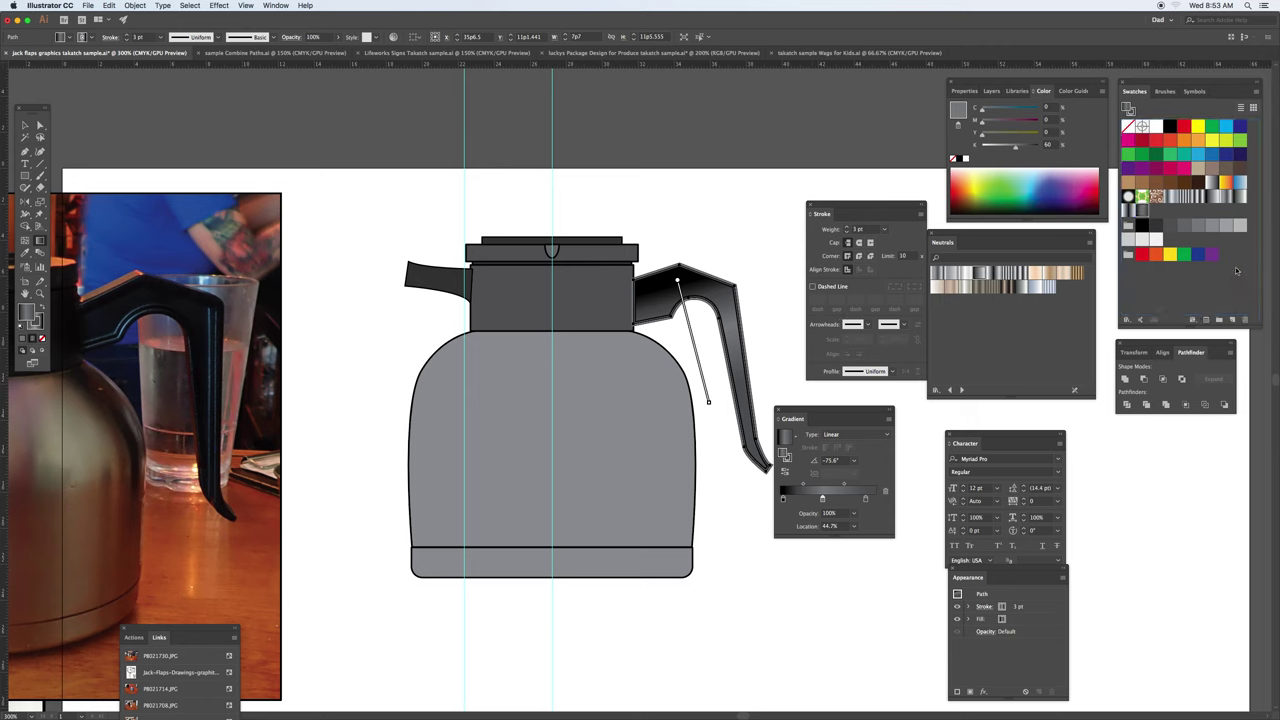
Fill the spout with the saved handle gradient and run it downward across the spout at about -100.4°
{"action": "key", "text": "v"}
{"action": "left_click", "coordinate": [446, 283]}
{"action": "left_click", "coordinate": [1142, 203]}
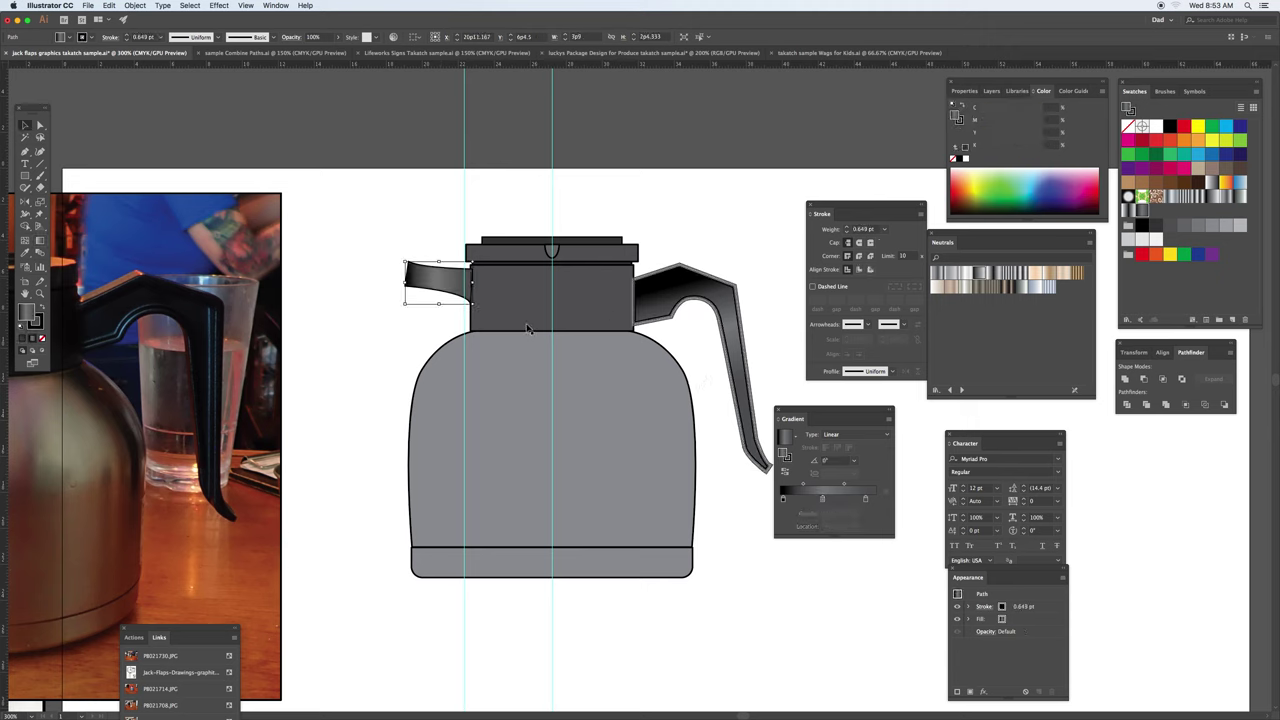
{"action": "key", "text": "g"}
{"action": "mouse_move", "coordinate": [444, 265]}
{"action": "left_mouse_down"}
{"action": "mouse_move", "coordinate": [434, 304]}
{"action": "mouse_move", "coordinate": [451, 308]}
{"action": "left_mouse_up"}
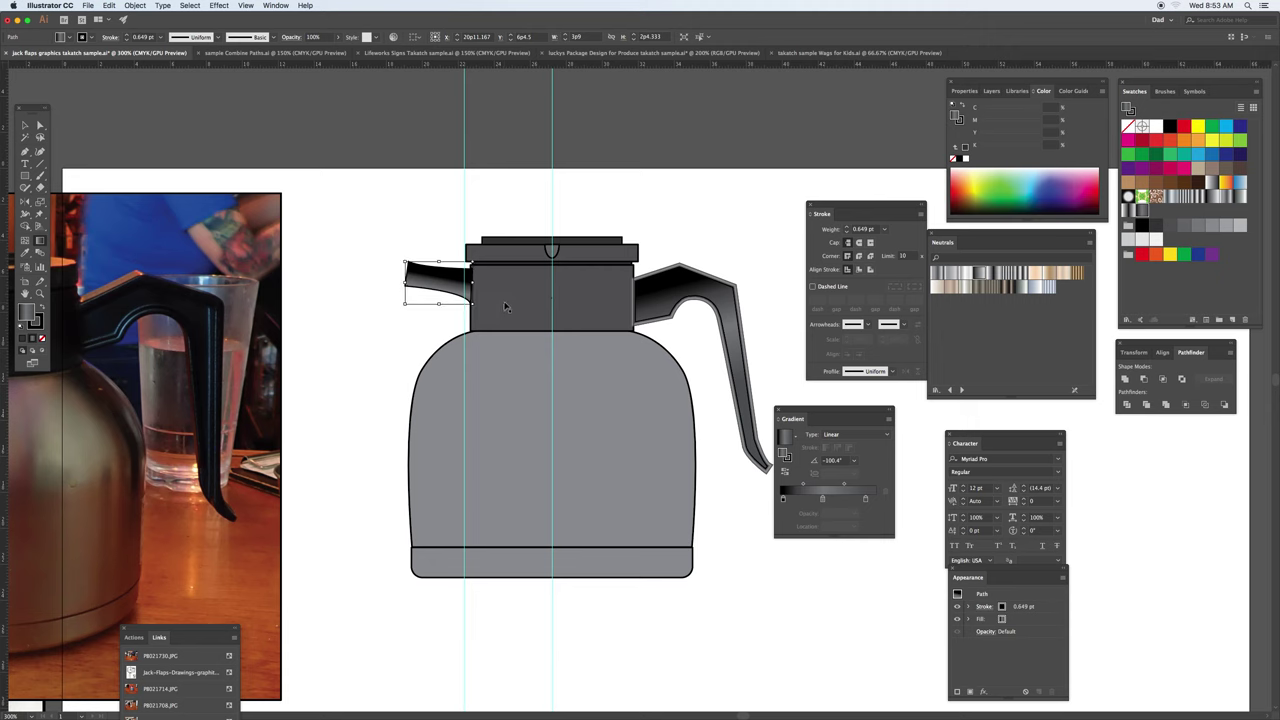
Fill the carafe's neck with the saved handle gradient
{"action": "key", "text": "v"}
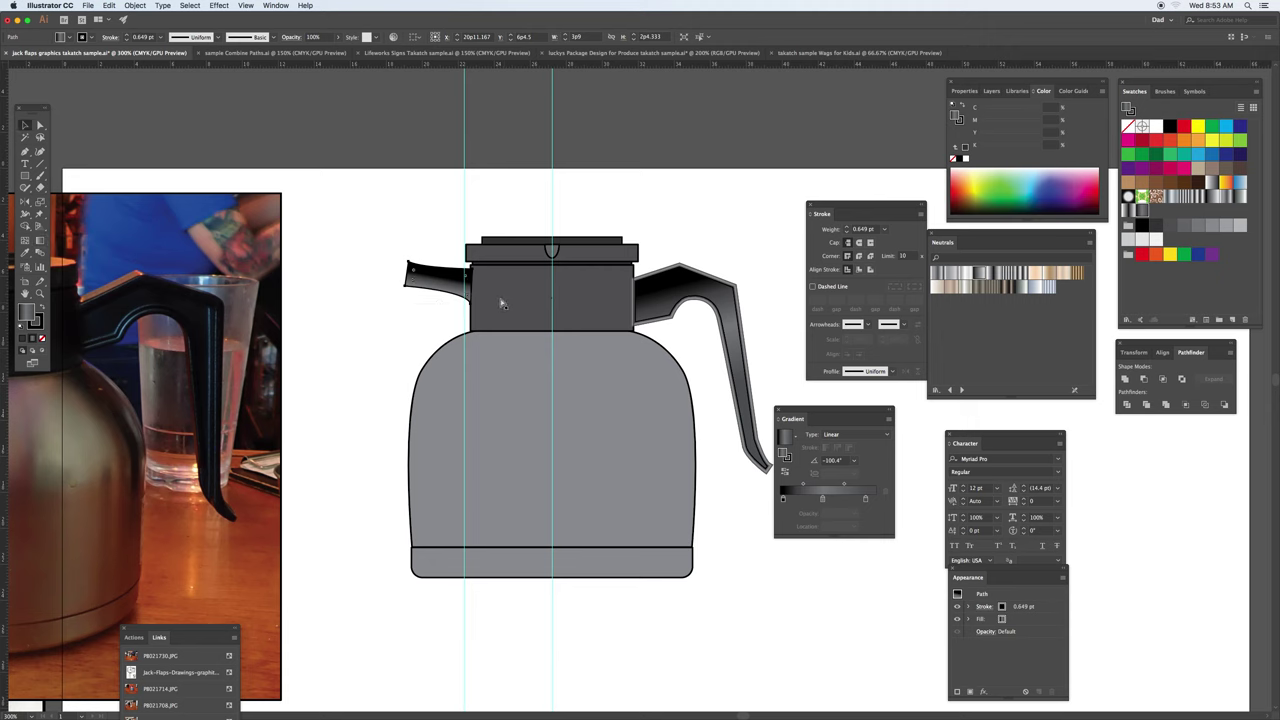
{"action": "left_click", "coordinate": [502, 302]}
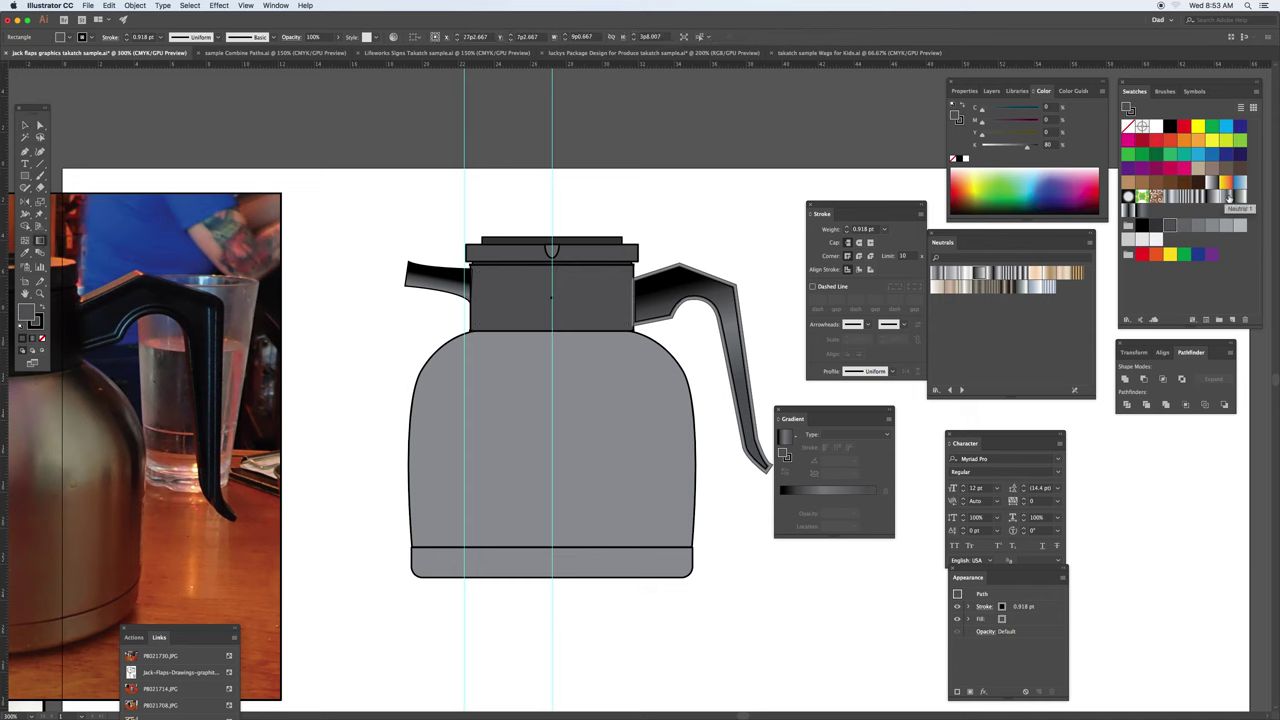
{"action": "left_click", "coordinate": [1145, 211]}
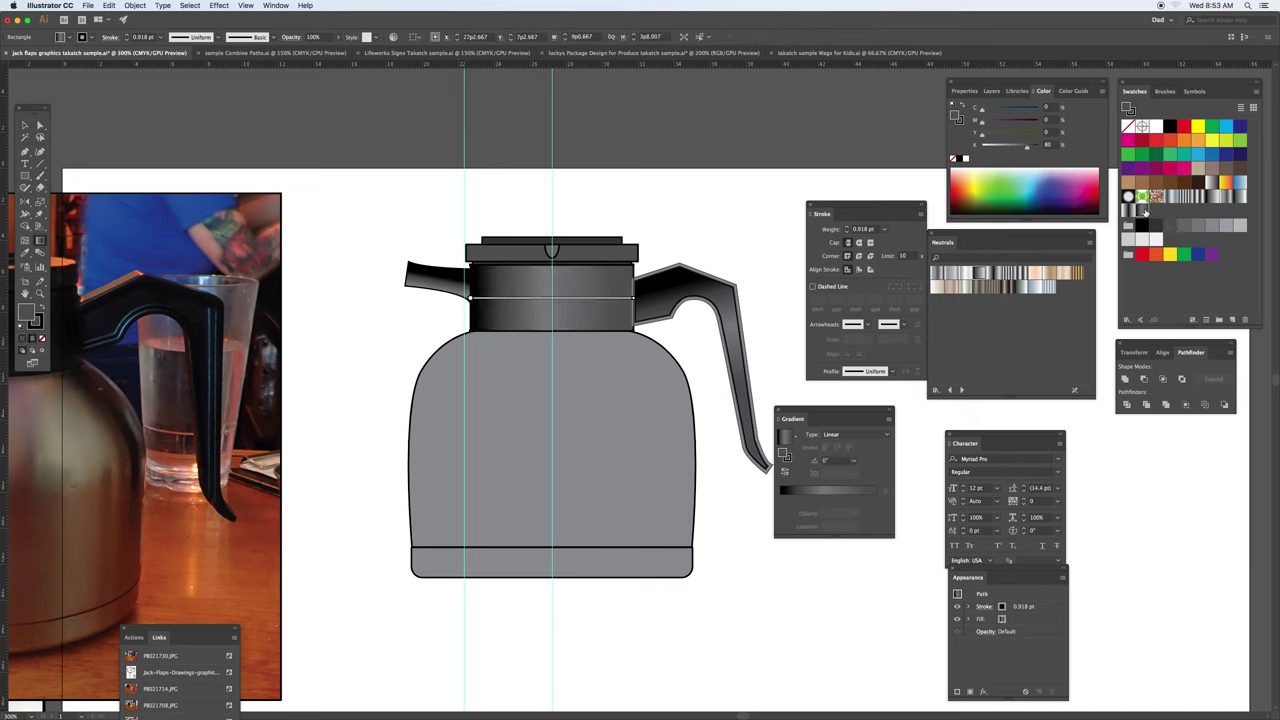
Shift the neck gradient's black and middle grey stops rightward, copy the black stop near the right end and save the fill as a new swatch
{"action": "mouse_move", "coordinate": [559, 300]}
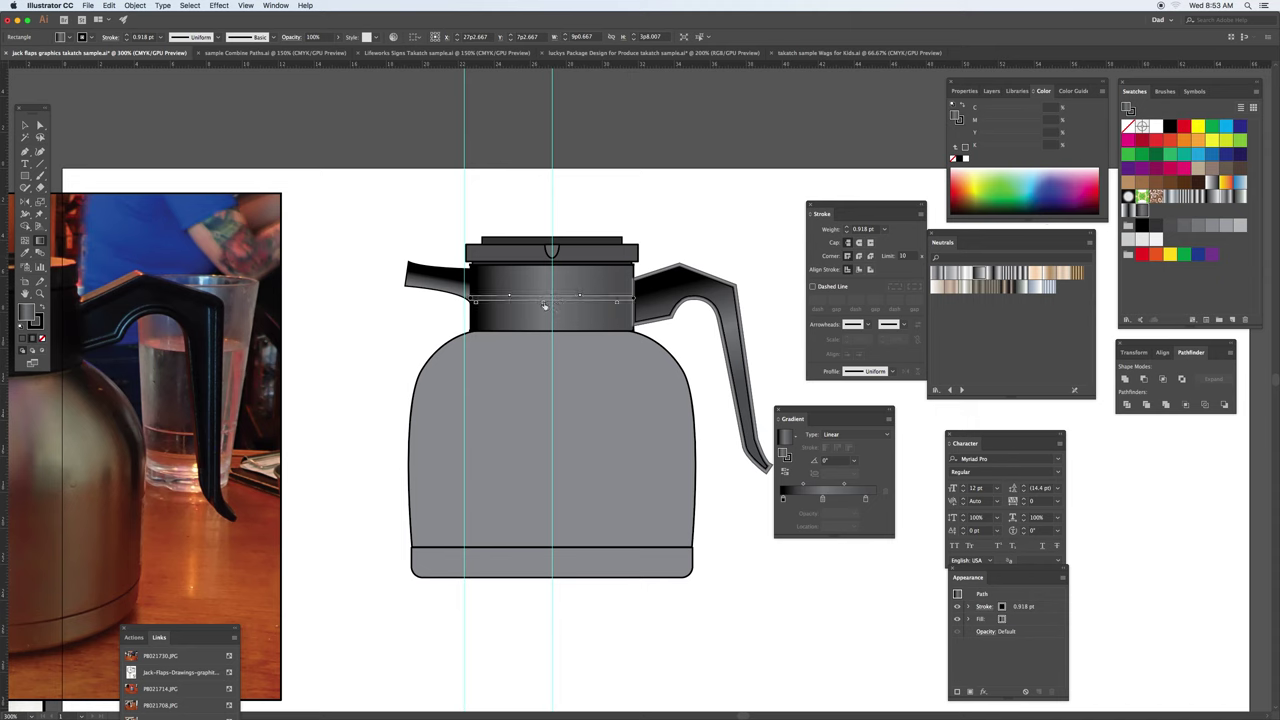
{"action": "left_click_drag", "start_coordinate": [545, 305], "coordinate": [574, 305]}
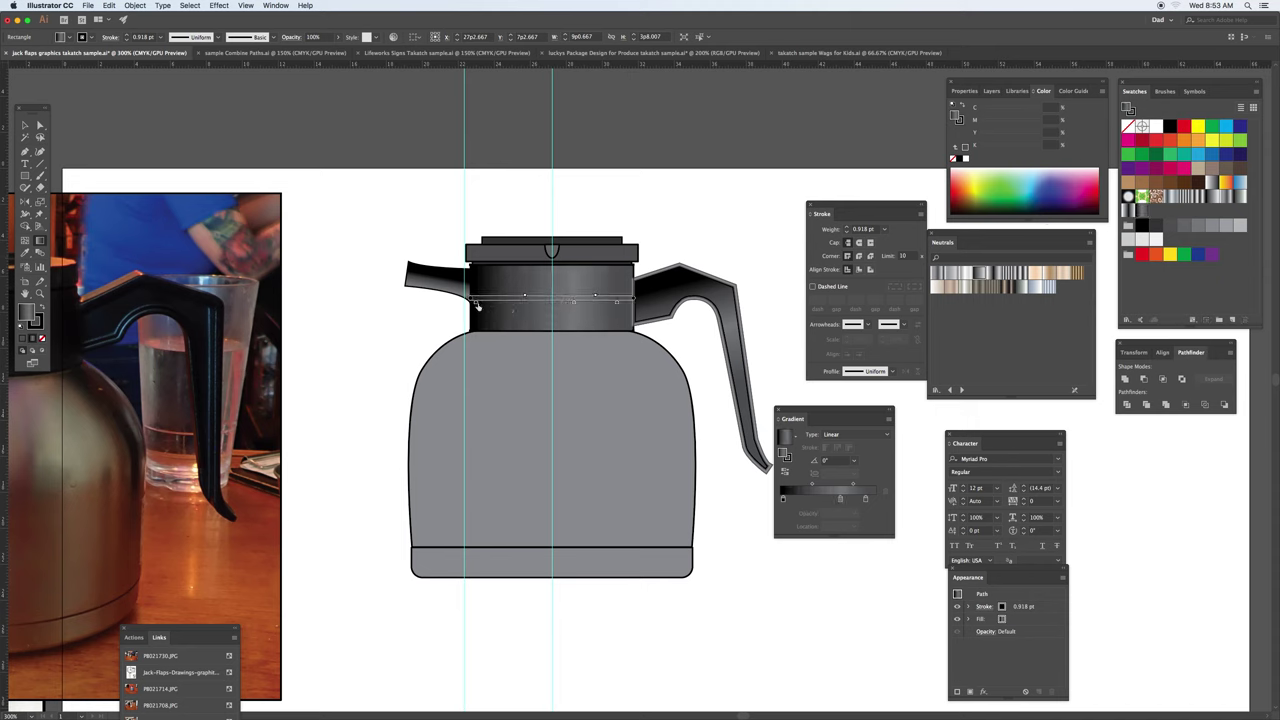
{"action": "left_click_drag", "start_coordinate": [478, 305], "coordinate": [520, 307]}
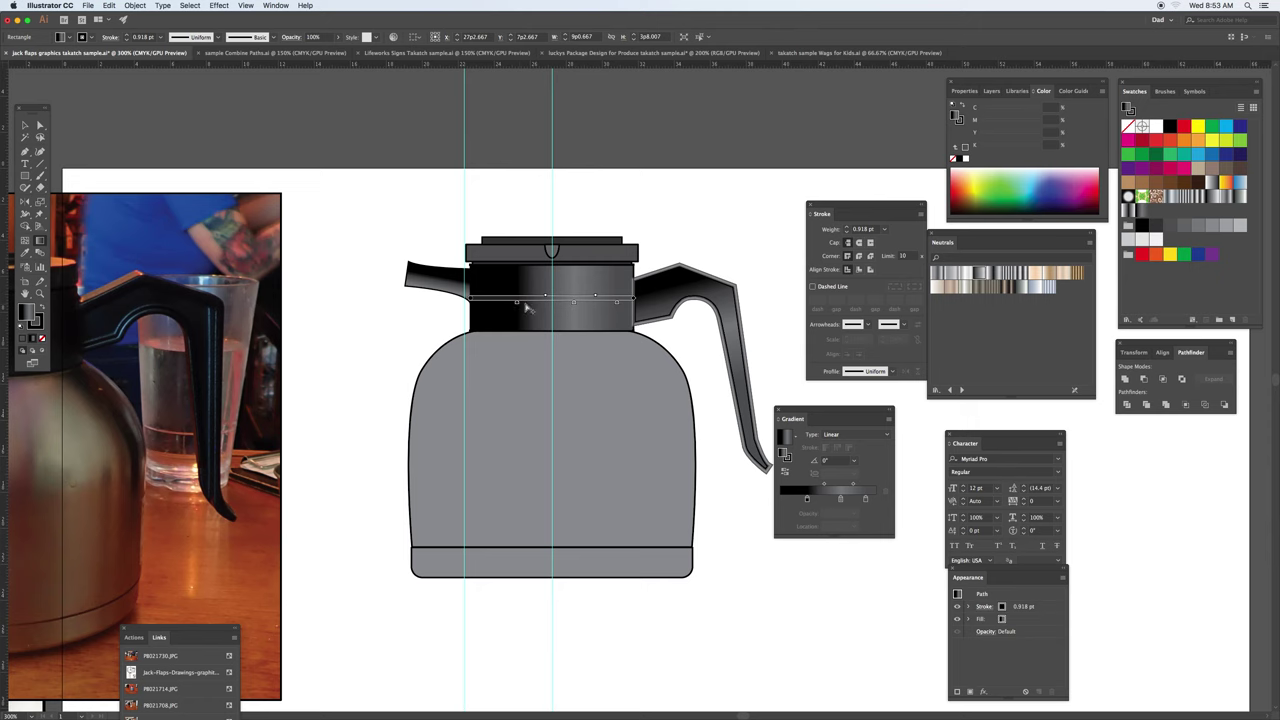
{"action": "left_click_drag", "start_coordinate": [524, 303], "coordinate": [606, 307]}
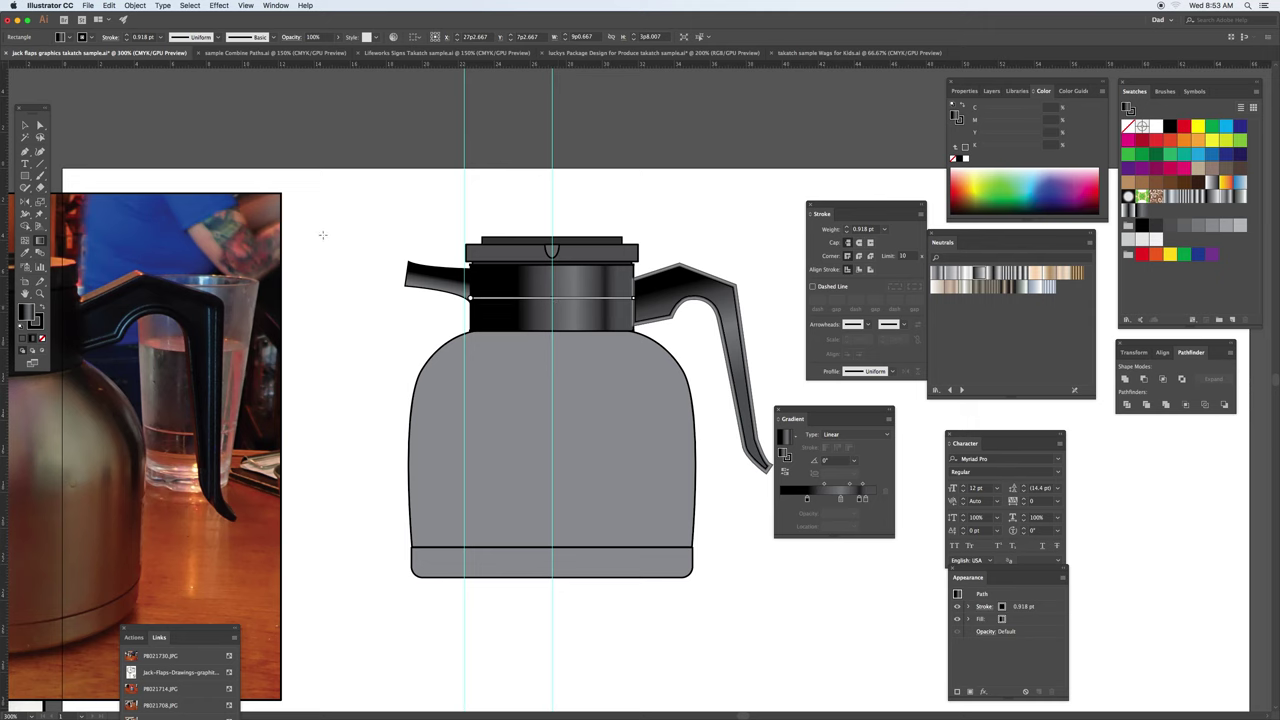
{"action": "left_click_drag", "start_coordinate": [28, 312], "coordinate": [1233, 242]}
Fill the lid's rim band and the thin band above it with the saved neck gradient
{"action": "left_click", "coordinate": [597, 257]}
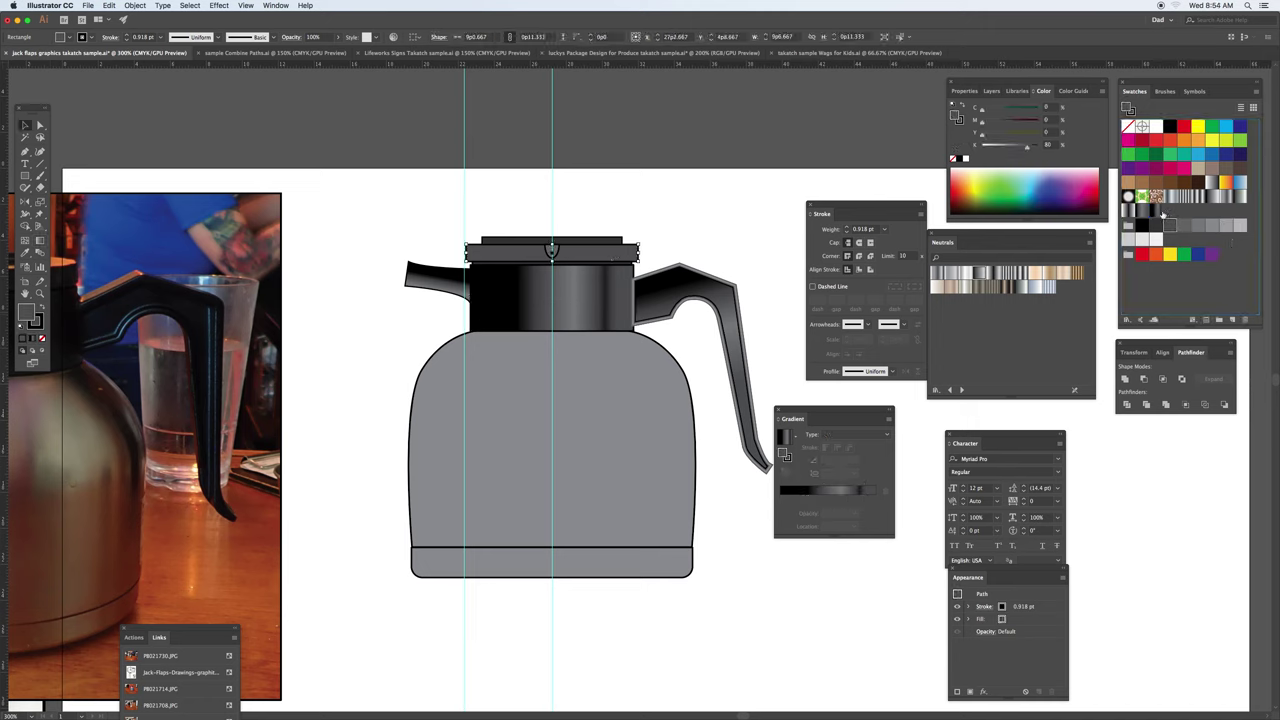
{"action": "left_click", "coordinate": [1157, 211]}
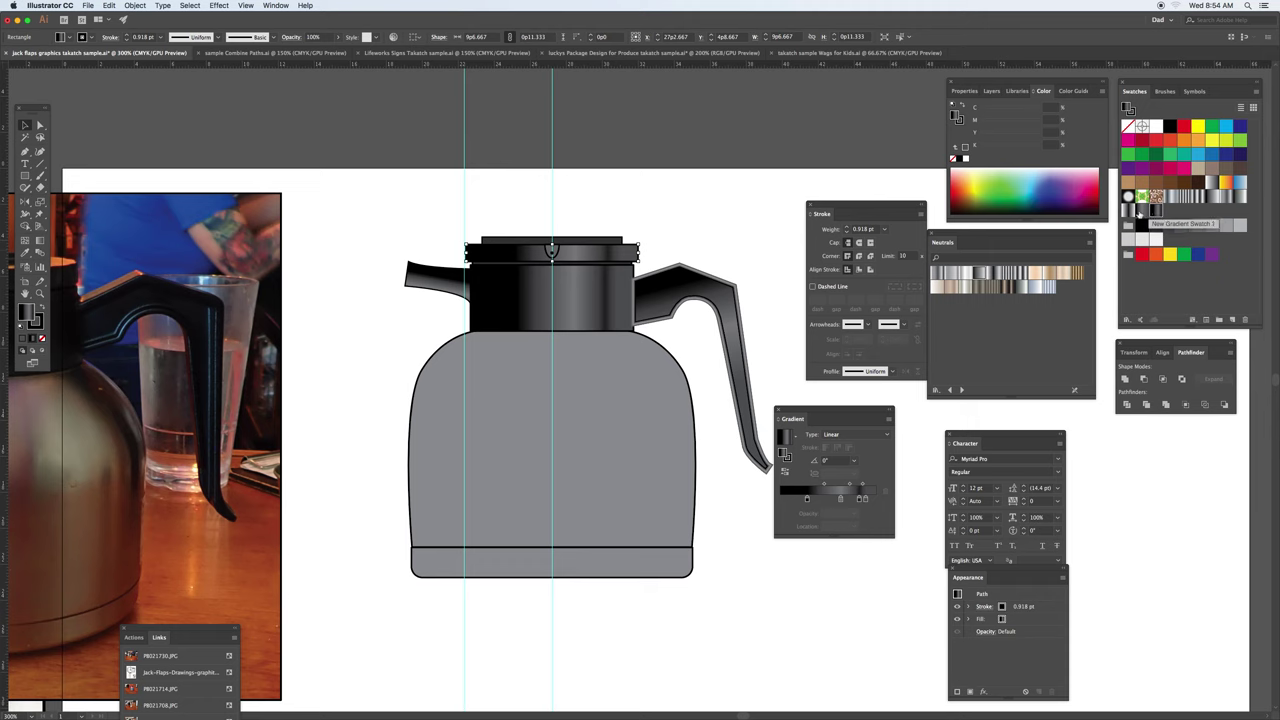
{"action": "left_click", "coordinate": [605, 242]}
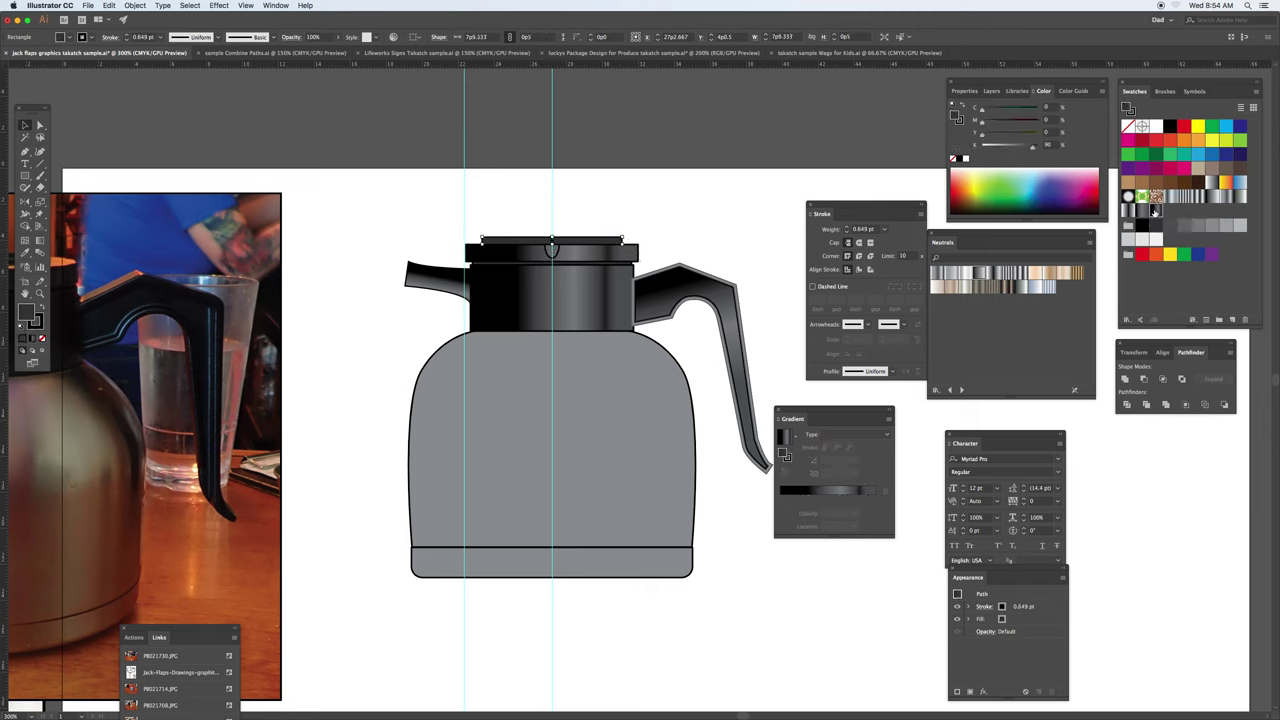
{"action": "left_click", "coordinate": [1155, 211]}
Reverse the gradient on the lid's thin upper band to run at 180° and deselect it
{"action": "key", "text": "g"}
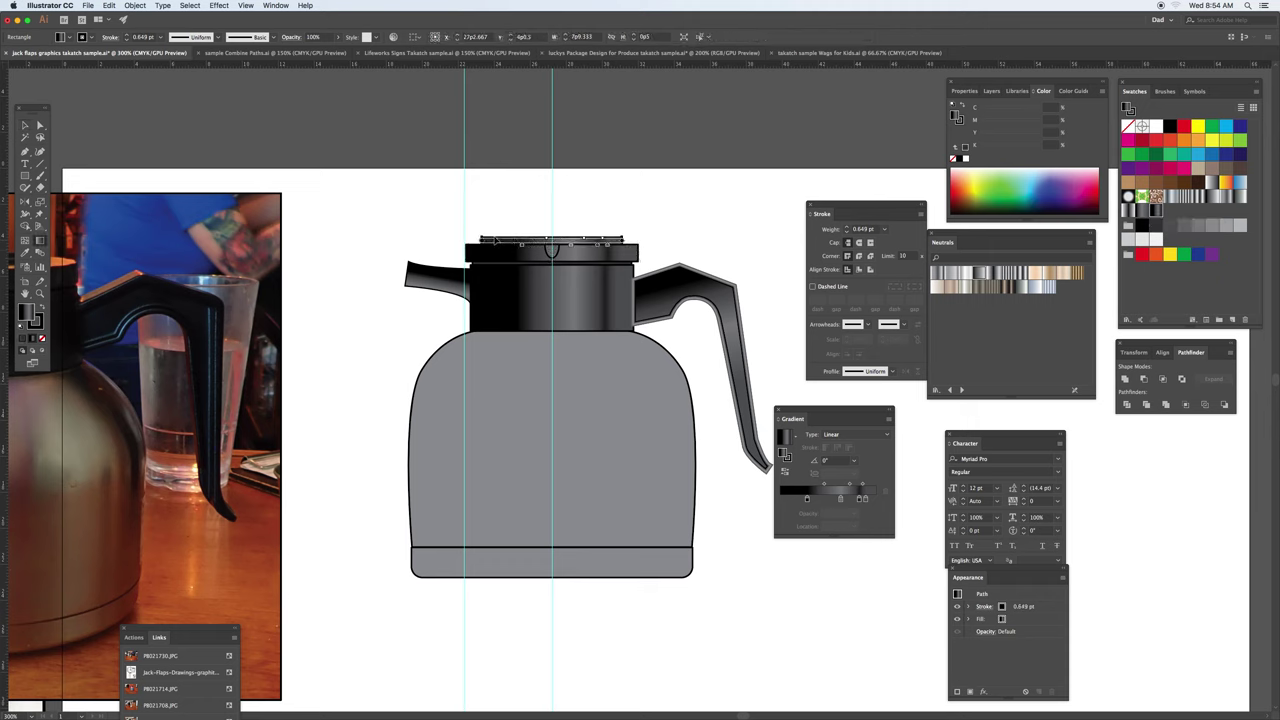
{"action": "mouse_move", "coordinate": [487, 238]}
{"action": "left_mouse_down"}
{"action": "mouse_move", "coordinate": [531, 205]}
{"action": "mouse_move", "coordinate": [531, 238]}
{"action": "left_mouse_up"}
{"action": "mouse_move", "coordinate": [672, 242]}
{"action": "left_mouse_down"}
{"action": "mouse_move", "coordinate": [409, 260]}
{"action": "mouse_move", "coordinate": [418, 235]}
{"action": "left_mouse_up"}
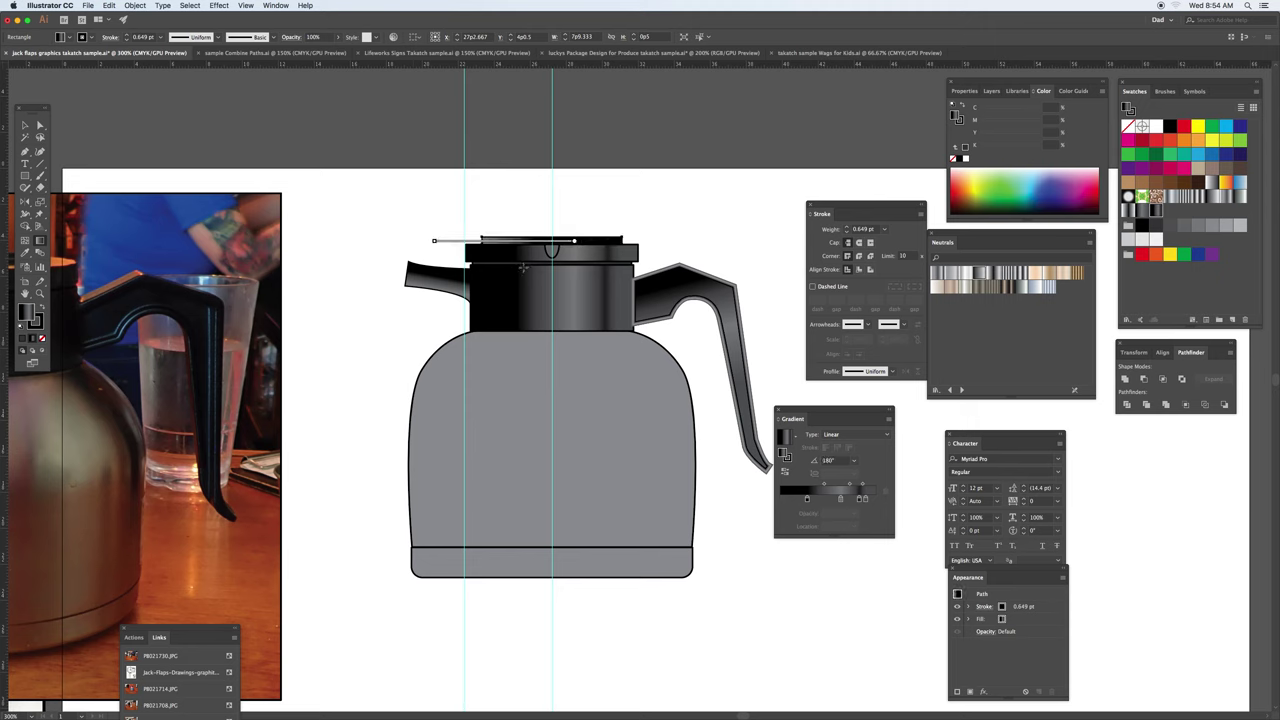
{"action": "left_click_drag", "start_coordinate": [536, 241], "coordinate": [571, 241]}
{"action": "left_click", "coordinate": [390, 254]}
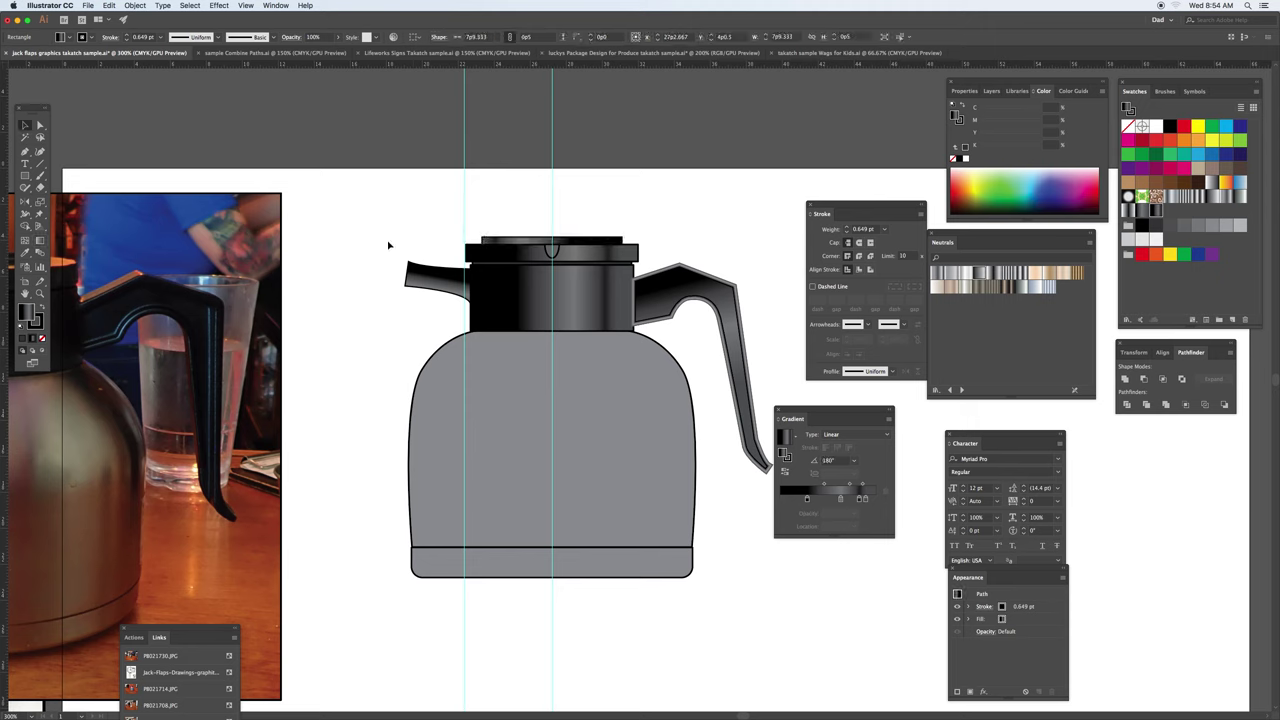
Fill the U-shaped notch at the centre of the lid rim with the neck gradient and remove its stroke
{"action": "scroll", "coordinate": [635, 373], "scroll_direction": "down", "scroll_amount": 1}
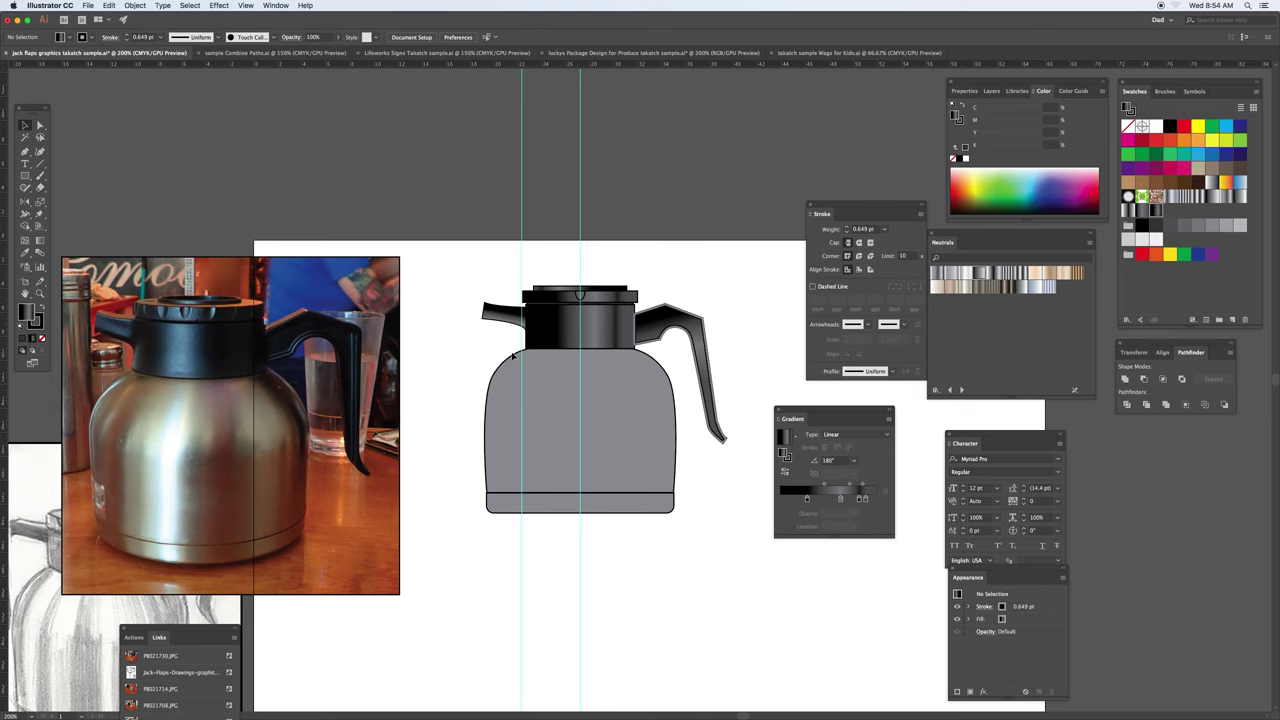
{"action": "key", "text": "super+equal"}
{"action": "key", "text": "super+equal"}
{"action": "key", "text": "super+equal"}
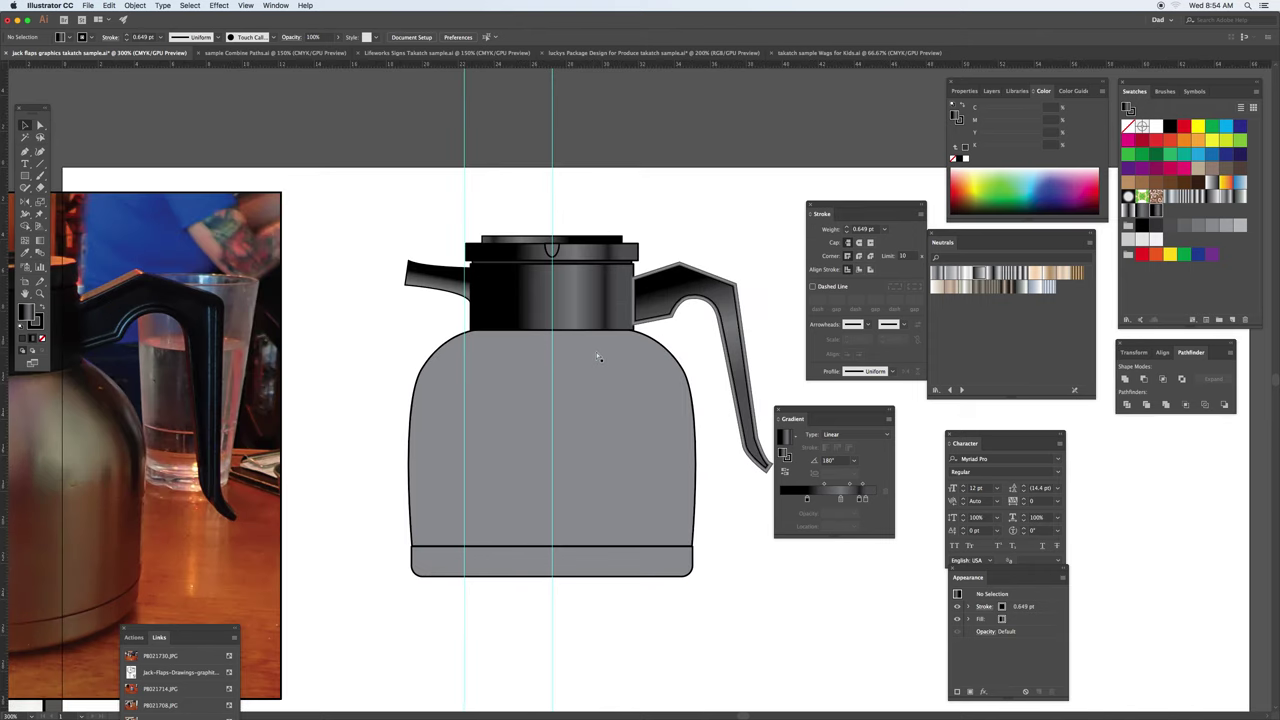
{"action": "left_click_drag", "start_coordinate": [504, 156], "coordinate": [593, 323]}
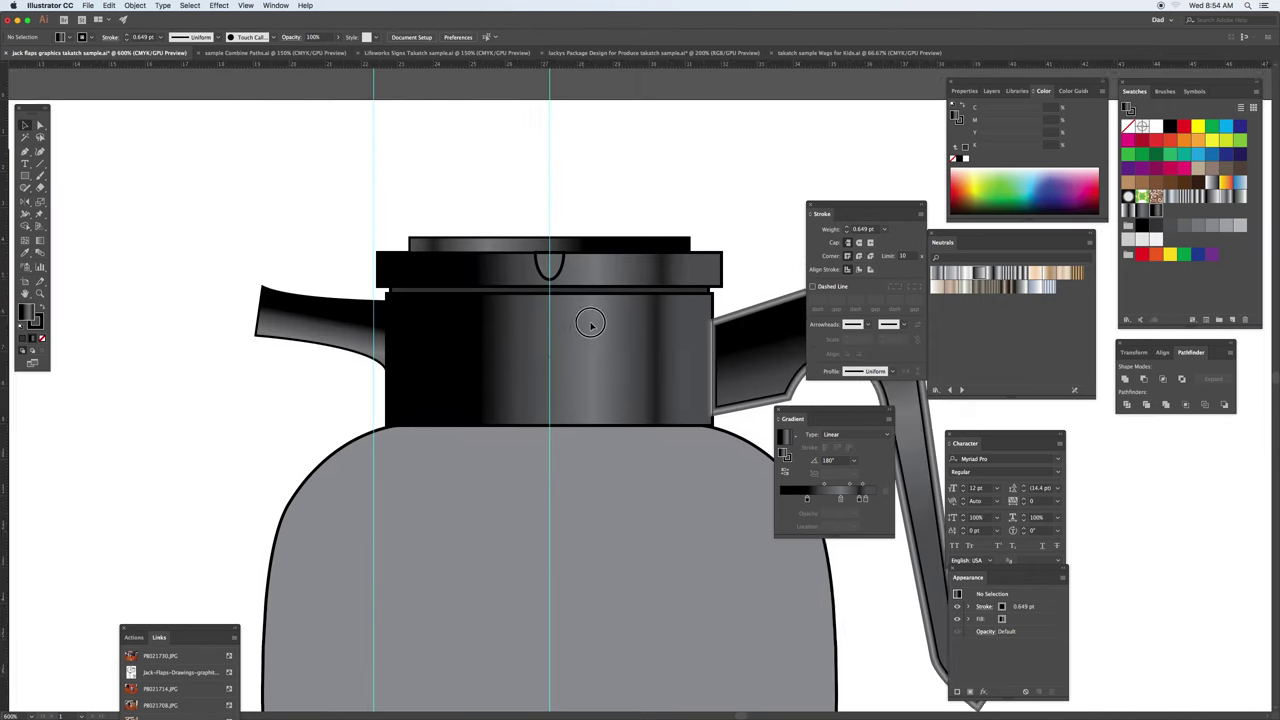
{"action": "left_click", "coordinate": [557, 283]}
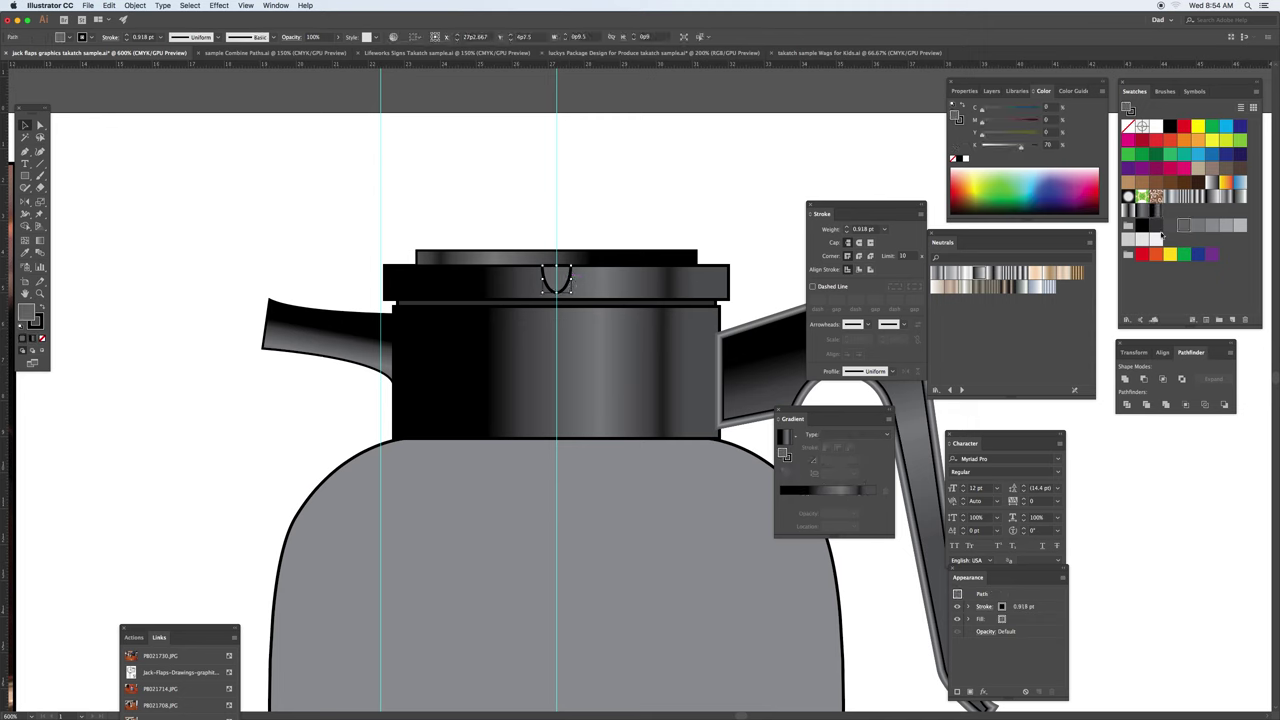
{"action": "left_click", "coordinate": [1155, 212]}
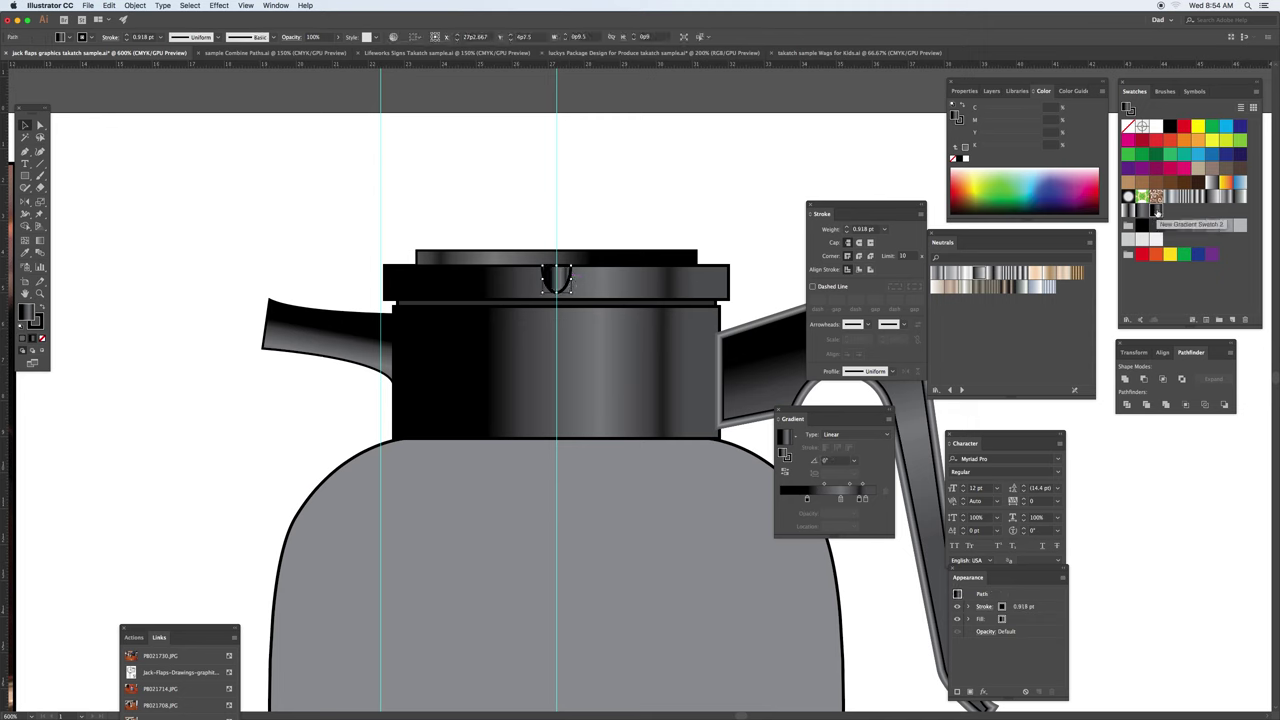
{"action": "left_click", "coordinate": [42, 338]}
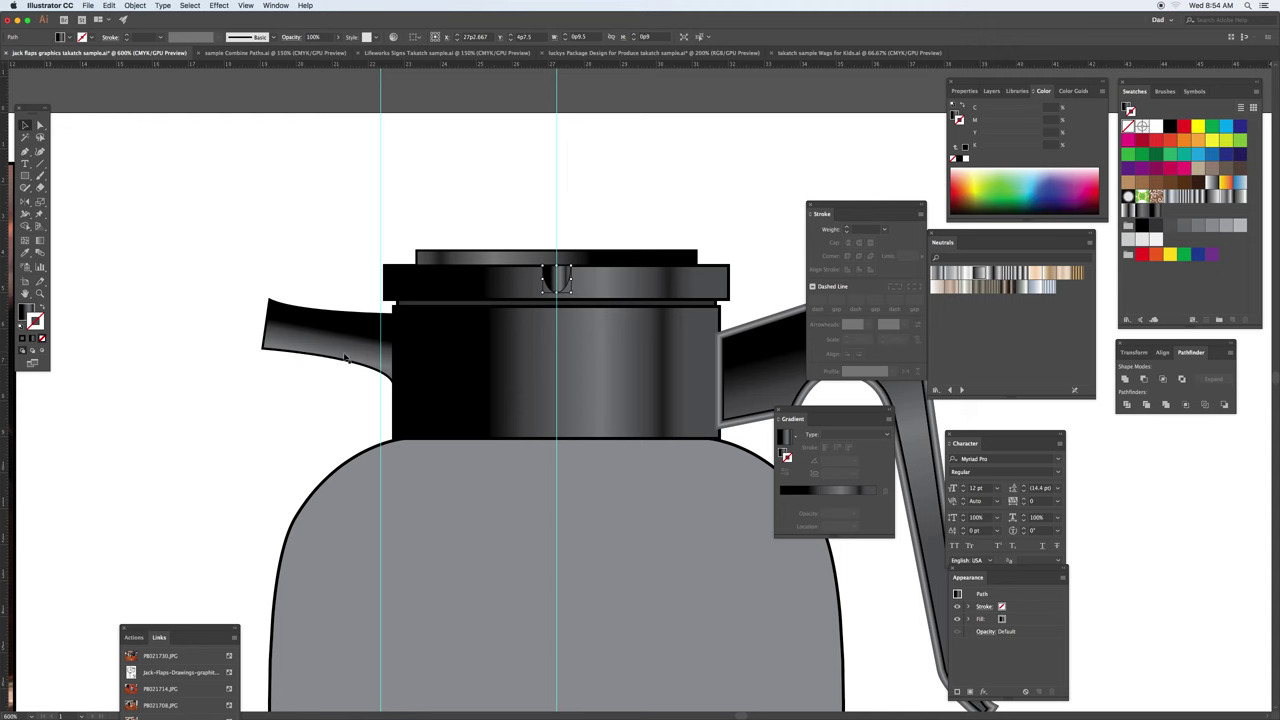
{"action": "left_click", "coordinate": [1141, 200]}
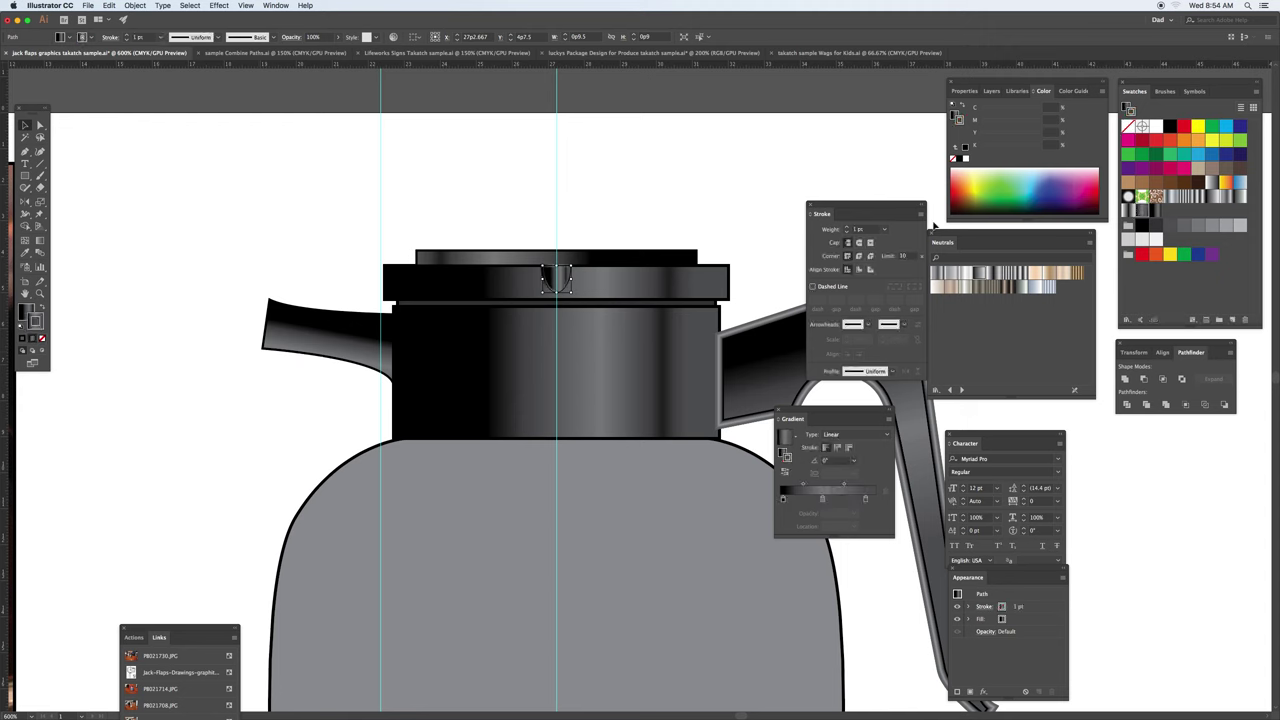
{"action": "key", "text": "slash"}
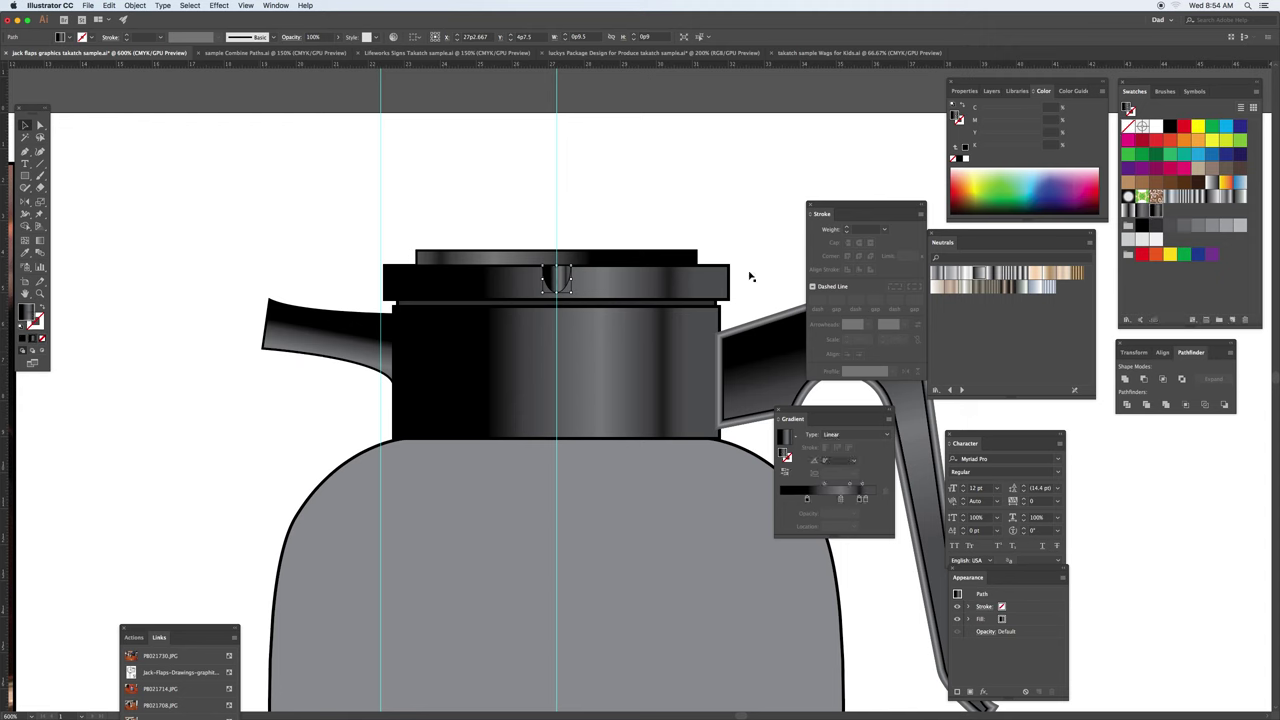
Fill the centre notch with the saved handle gradient and run it across the notch at about -2.2°
{"action": "left_click", "coordinate": [1142, 198]}
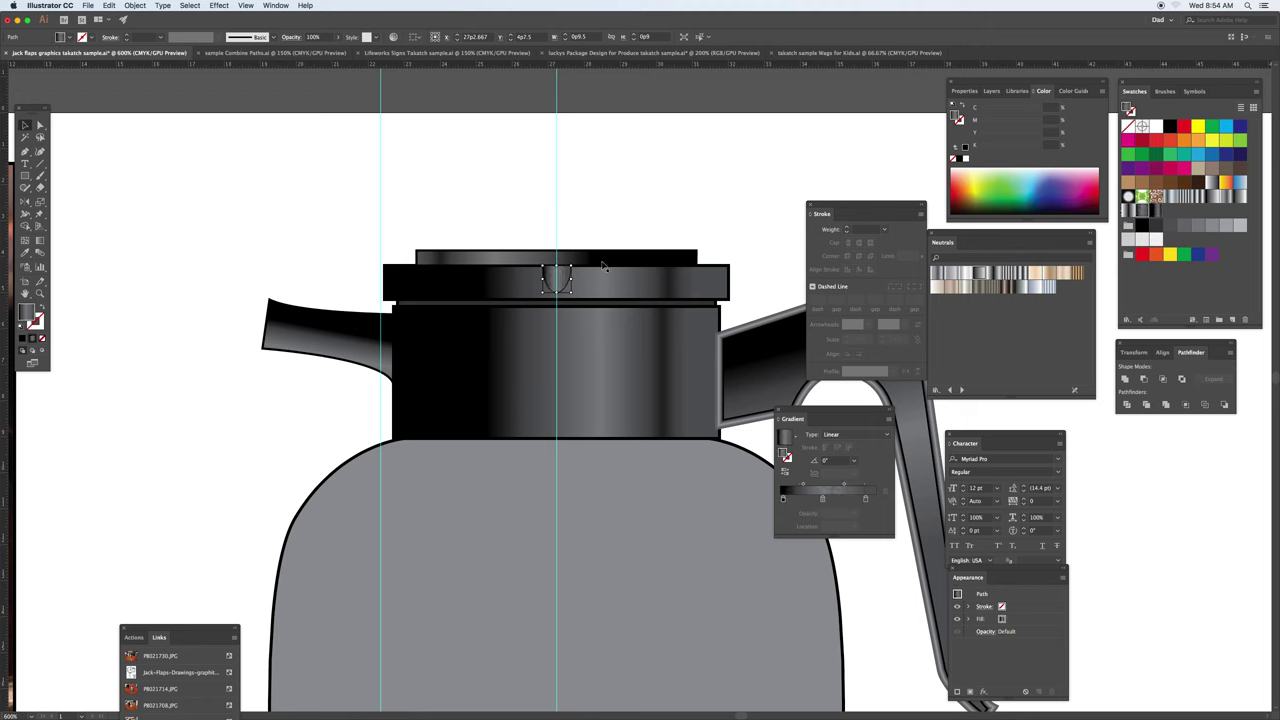
{"action": "key", "text": "g"}
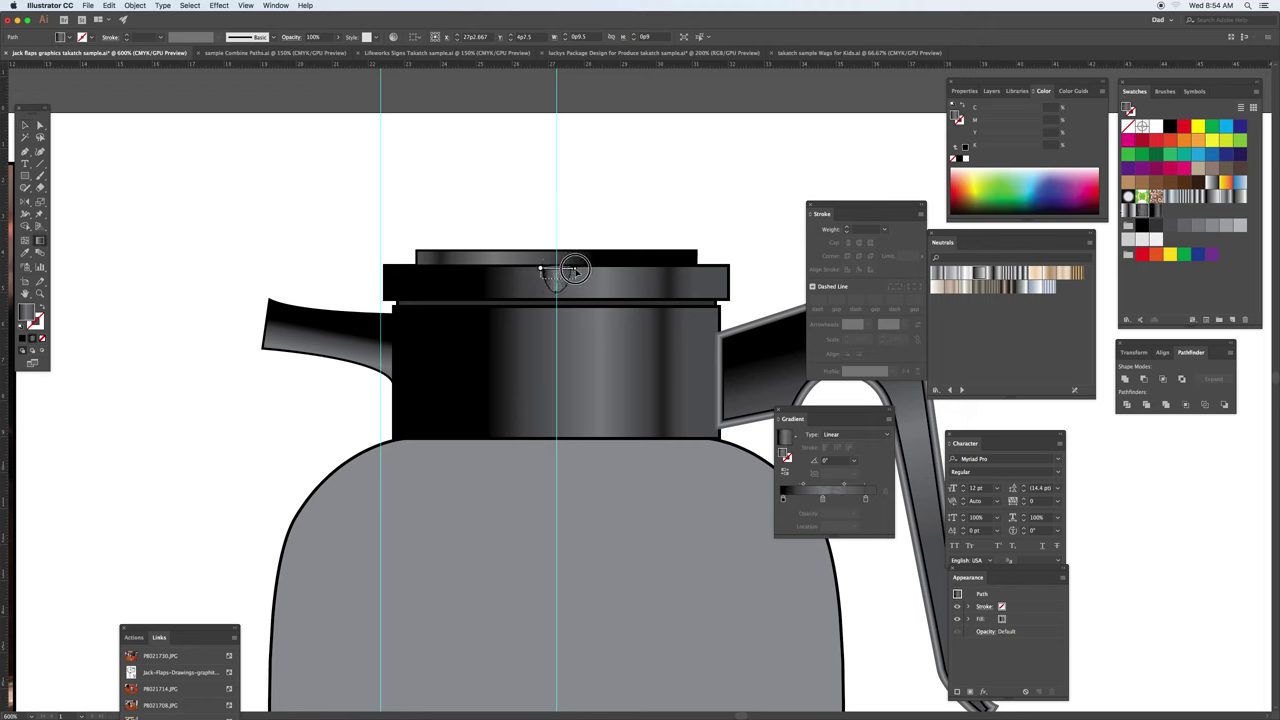
{"action": "left_click_drag", "start_coordinate": [541, 278], "coordinate": [588, 279]}
{"action": "left_click", "coordinate": [25, 124]}
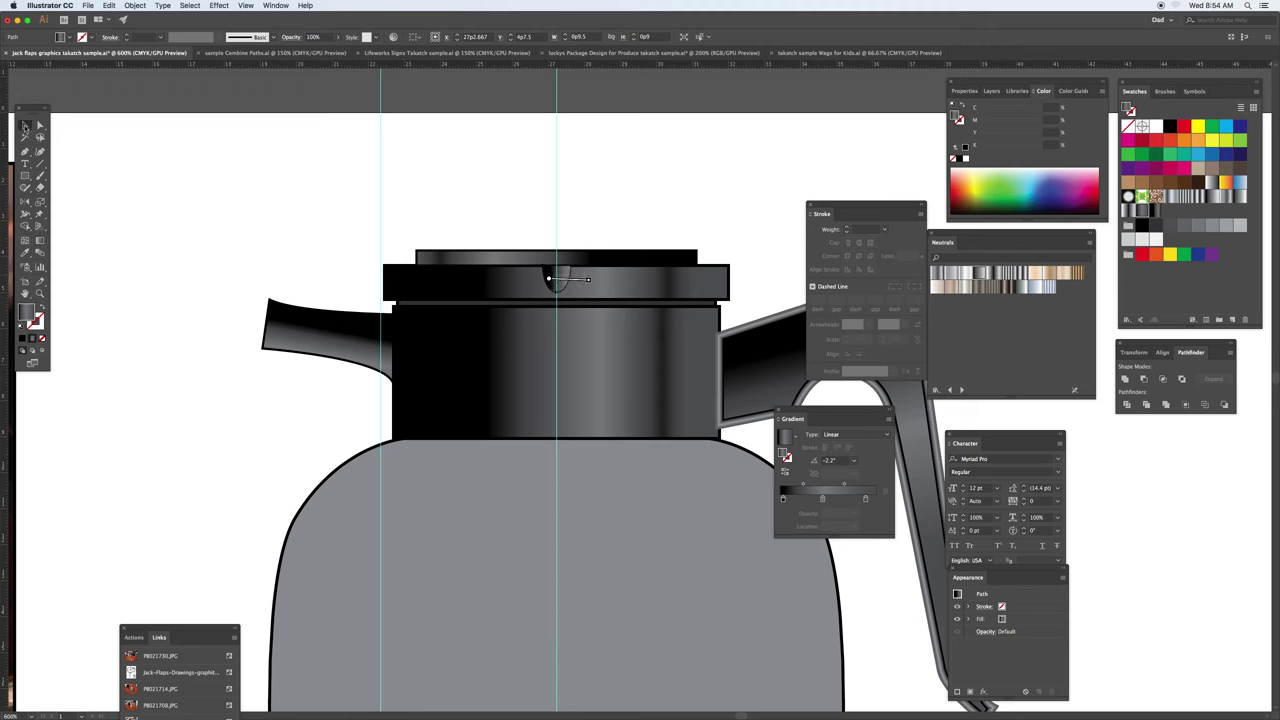
{"action": "left_click", "coordinate": [289, 234]}
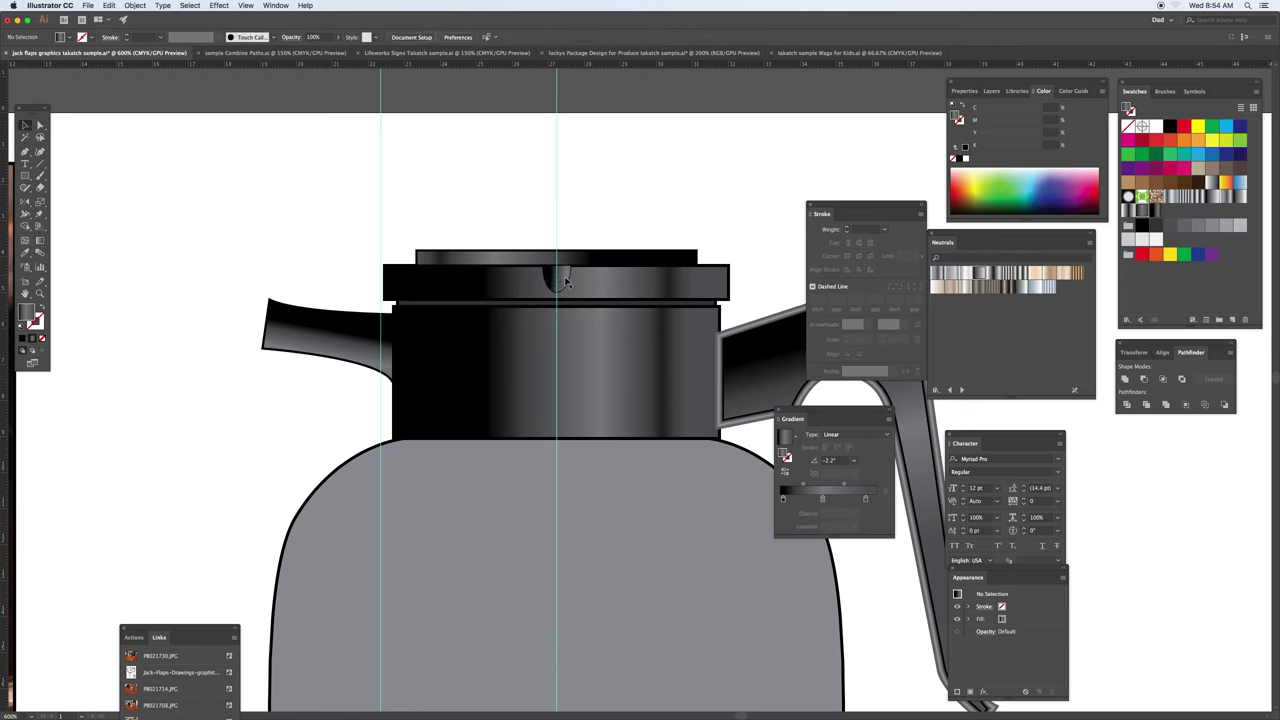
Duplicate the notch four times along the right half of the lid rim, making the copies narrower toward the edge
{"action": "left_click_drag", "start_coordinate": [565, 283], "coordinate": [613, 284]}
{"action": "key", "text": "ctrl+d"}
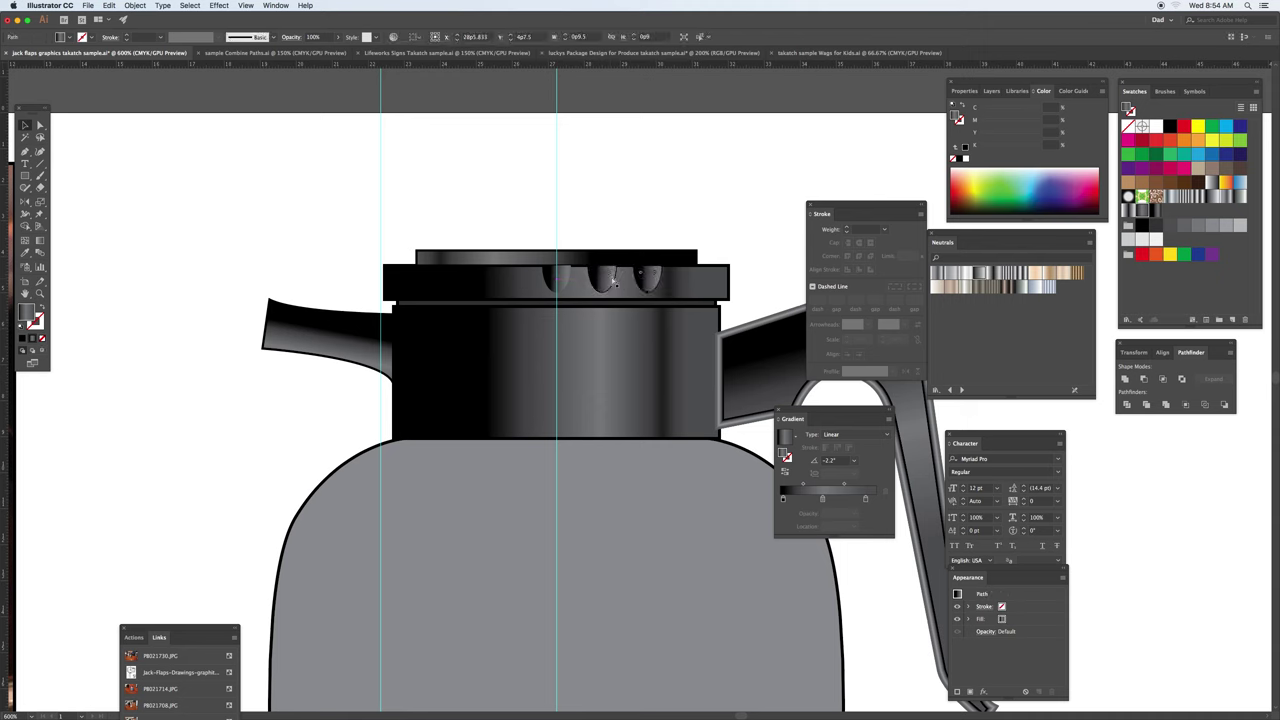
{"action": "key", "text": "ctrl+d"}
{"action": "left_click", "coordinate": [615, 282]}
{"action": "left_click_drag", "start_coordinate": [603, 281], "coordinate": [715, 279]}
{"action": "left_click", "coordinate": [688, 284], "text": "shift"}
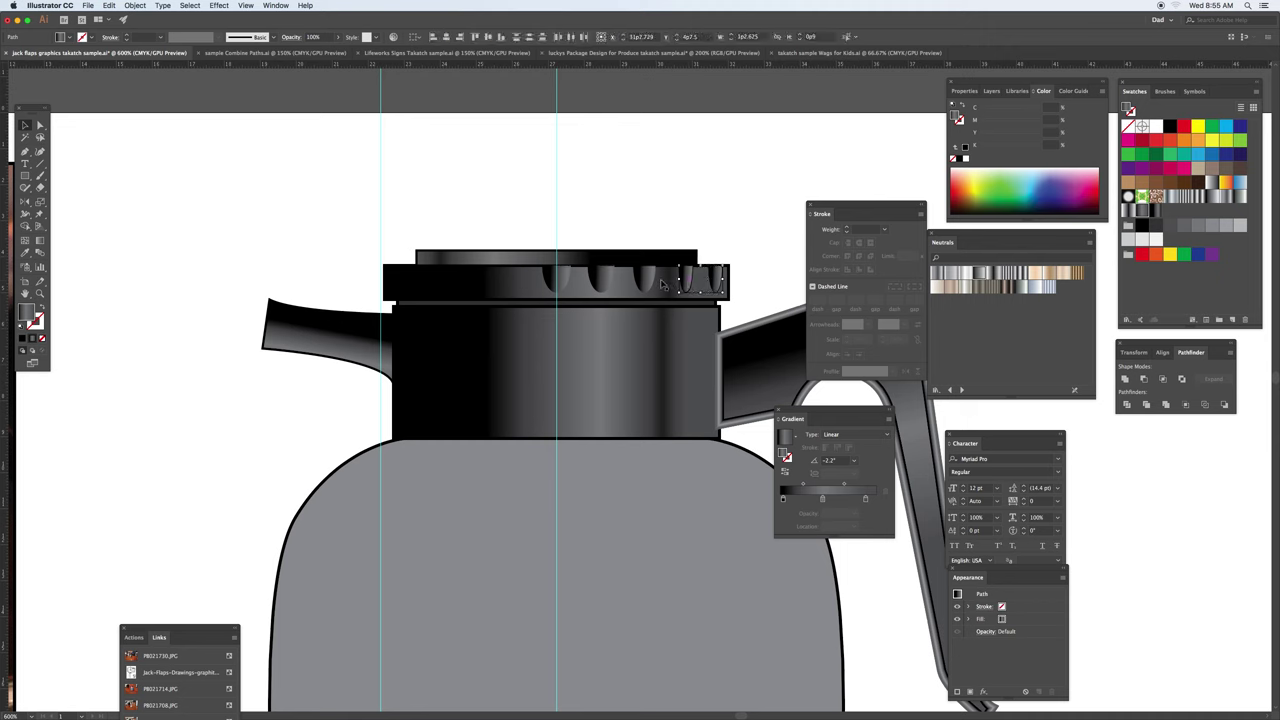
{"action": "left_click", "coordinate": [648, 284], "text": "shift"}
{"action": "left_click", "coordinate": [602, 284], "text": "shift"}
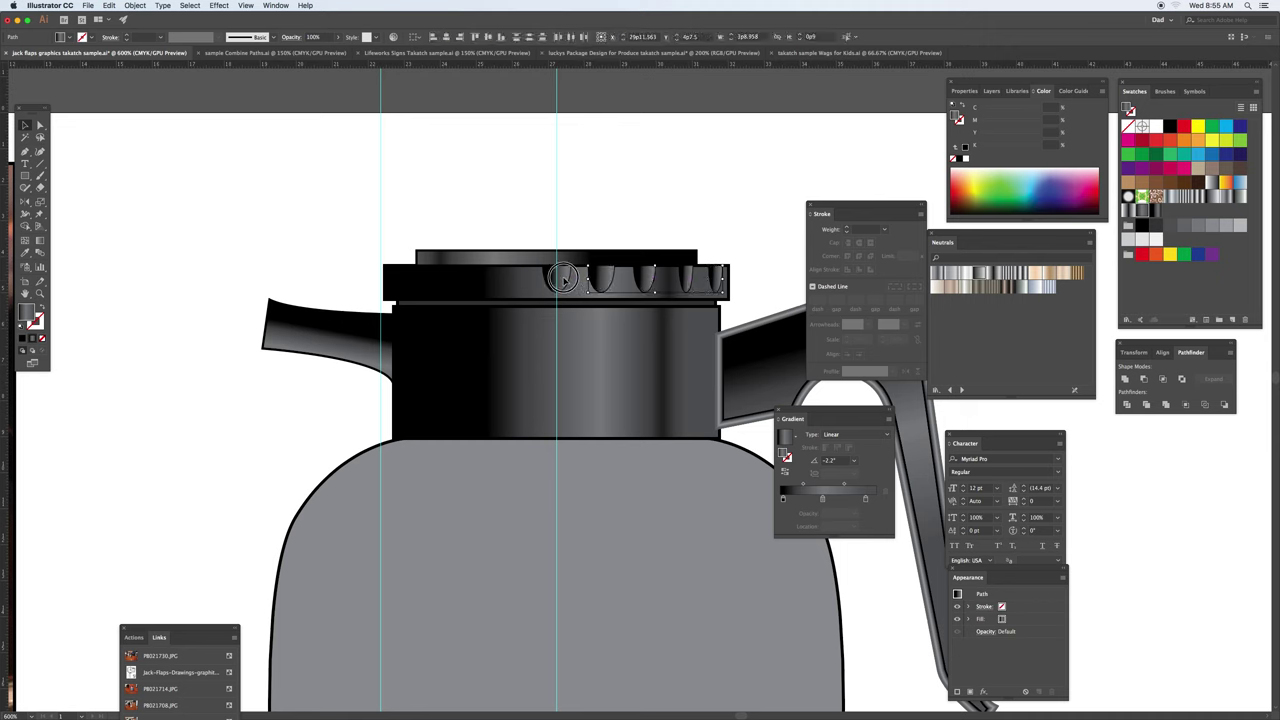
{"action": "left_click", "coordinate": [573, 282], "text": "shift"}
{"action": "left_click", "coordinate": [655, 235]}
Reflect a copy of the four right-hand notches vertically about the centre guide onto the left half of the rim
{"action": "left_click", "coordinate": [608, 277]}
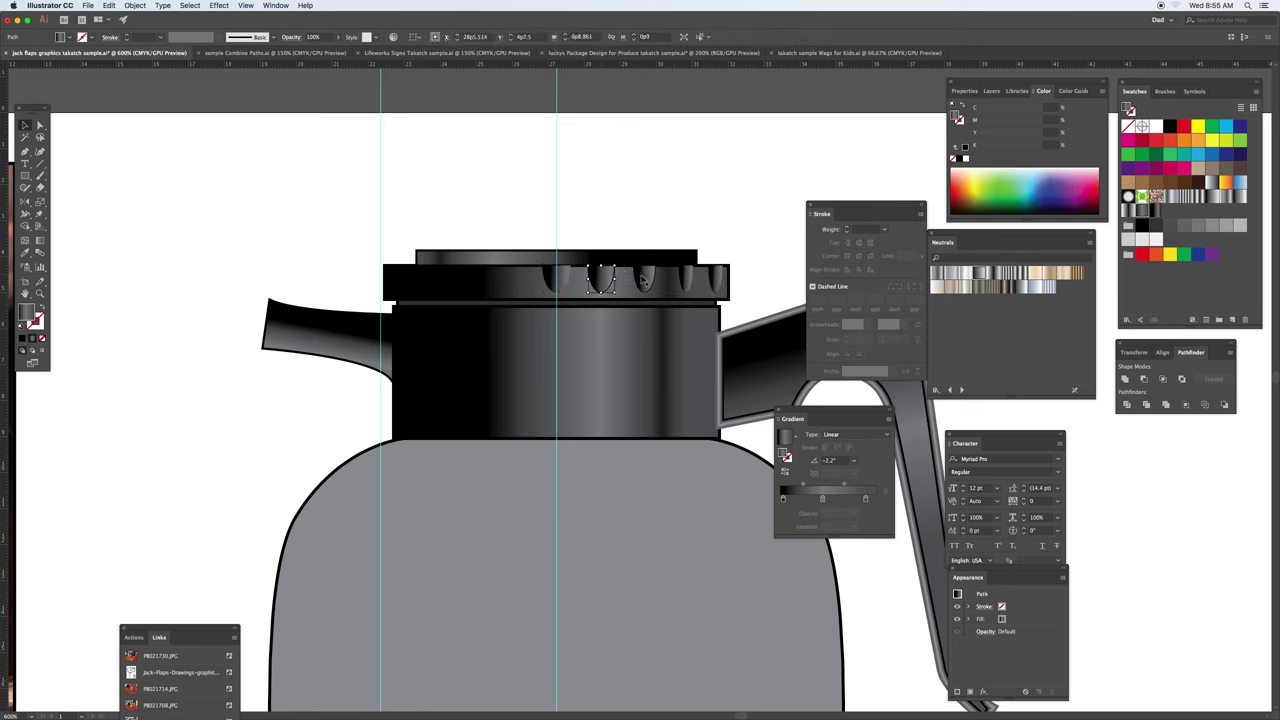
{"action": "left_click", "coordinate": [646, 278], "text": "shift"}
{"action": "left_click", "coordinate": [685, 277], "text": "shift"}
{"action": "left_click", "coordinate": [713, 275], "text": "shift"}
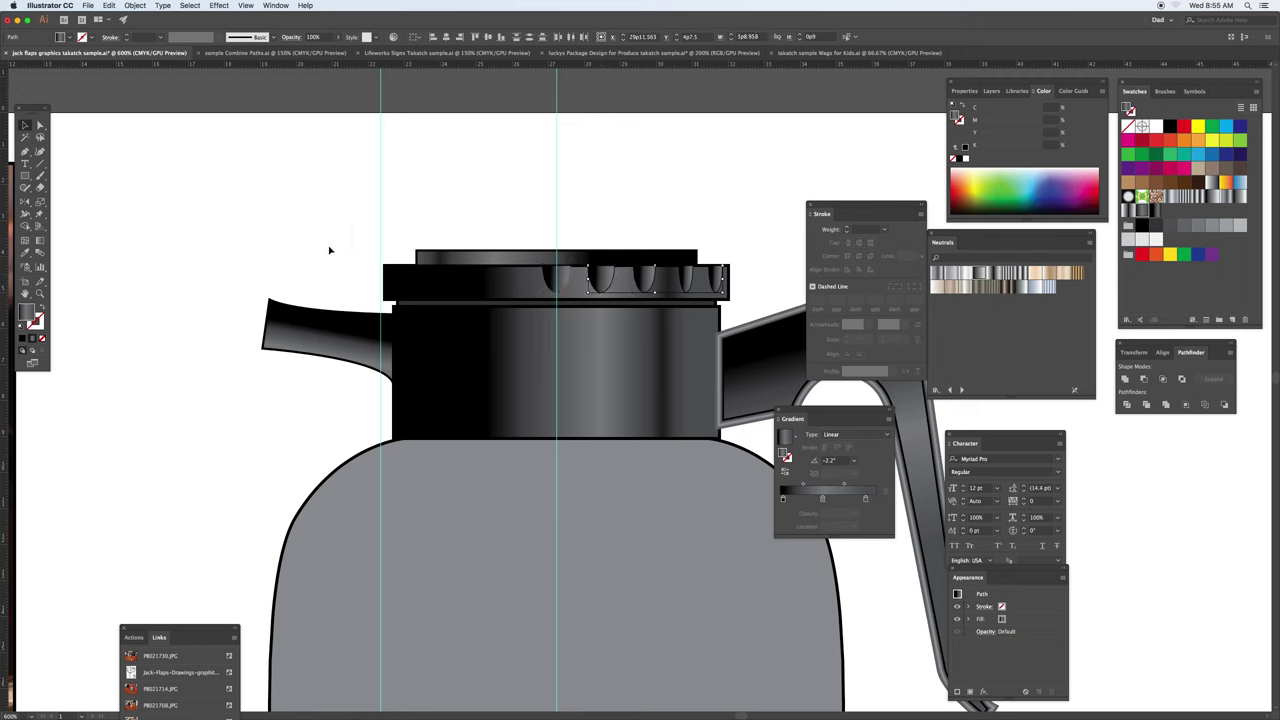
{"action": "left_click", "coordinate": [25, 201]}
{"action": "left_click", "coordinate": [556, 290], "text": "alt"}
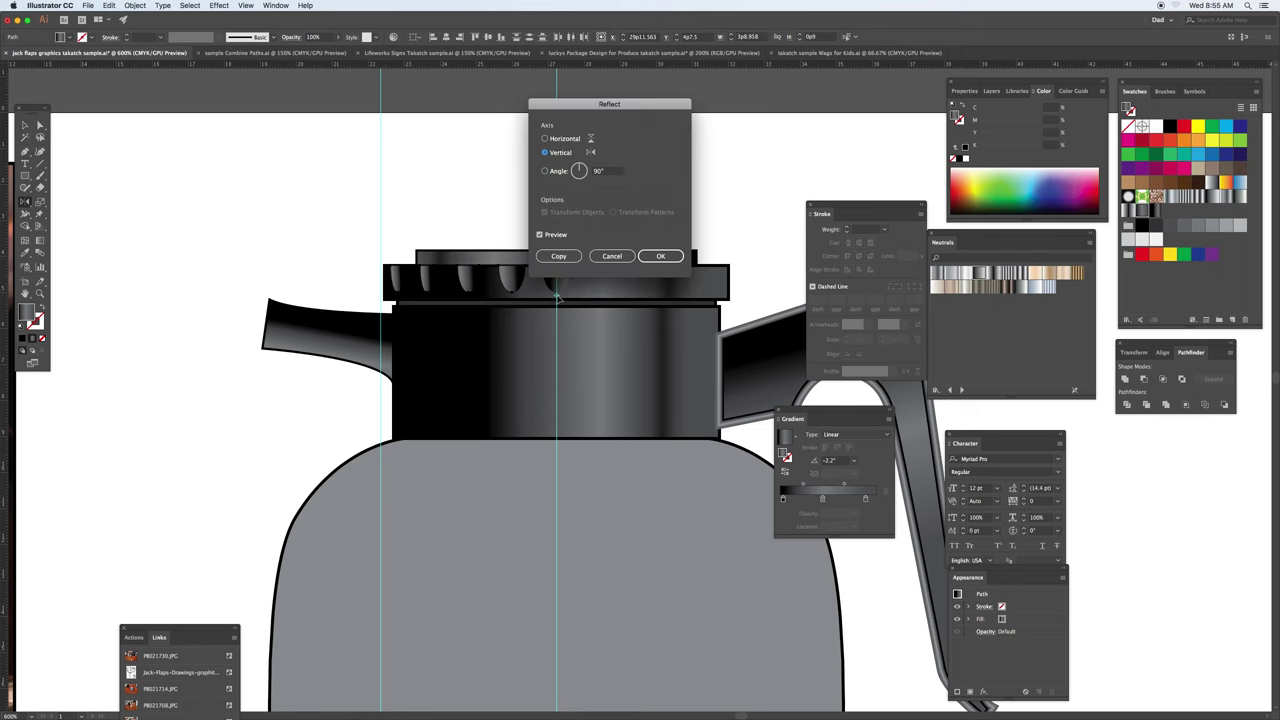
{"action": "left_click", "coordinate": [560, 257]}
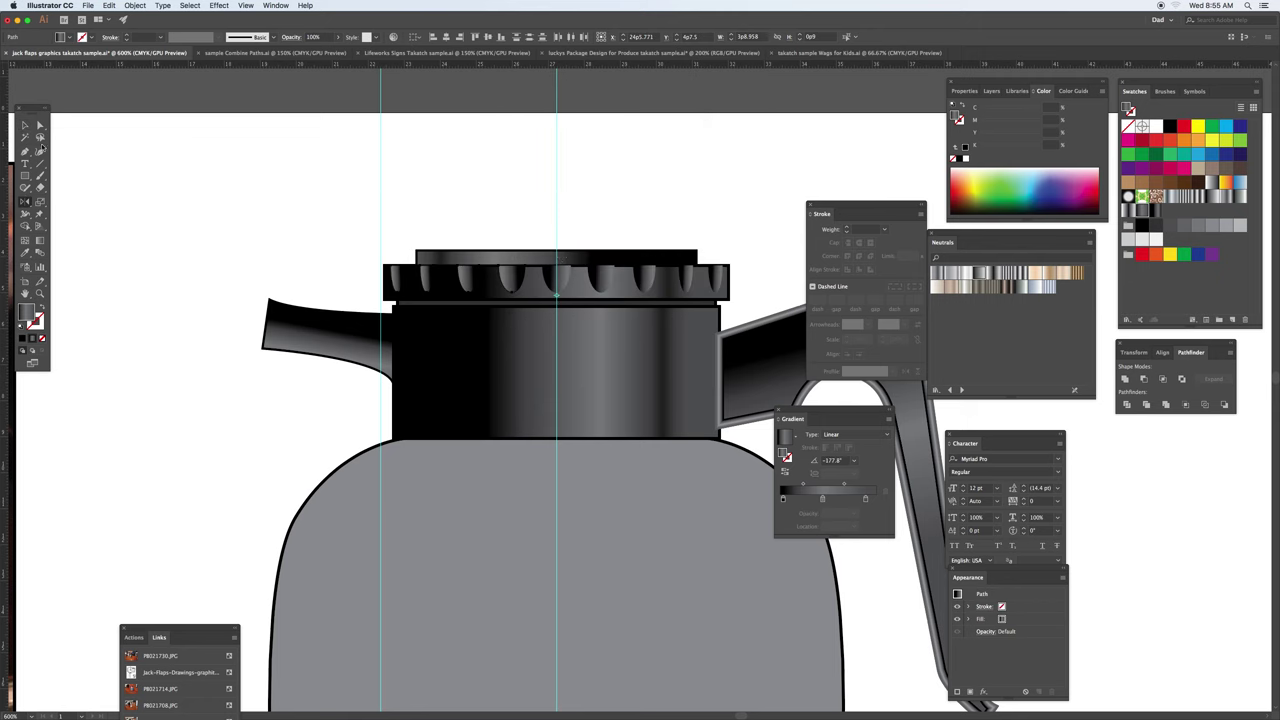
{"action": "left_click", "coordinate": [25, 125]}
{"action": "left_click", "coordinate": [242, 196]}
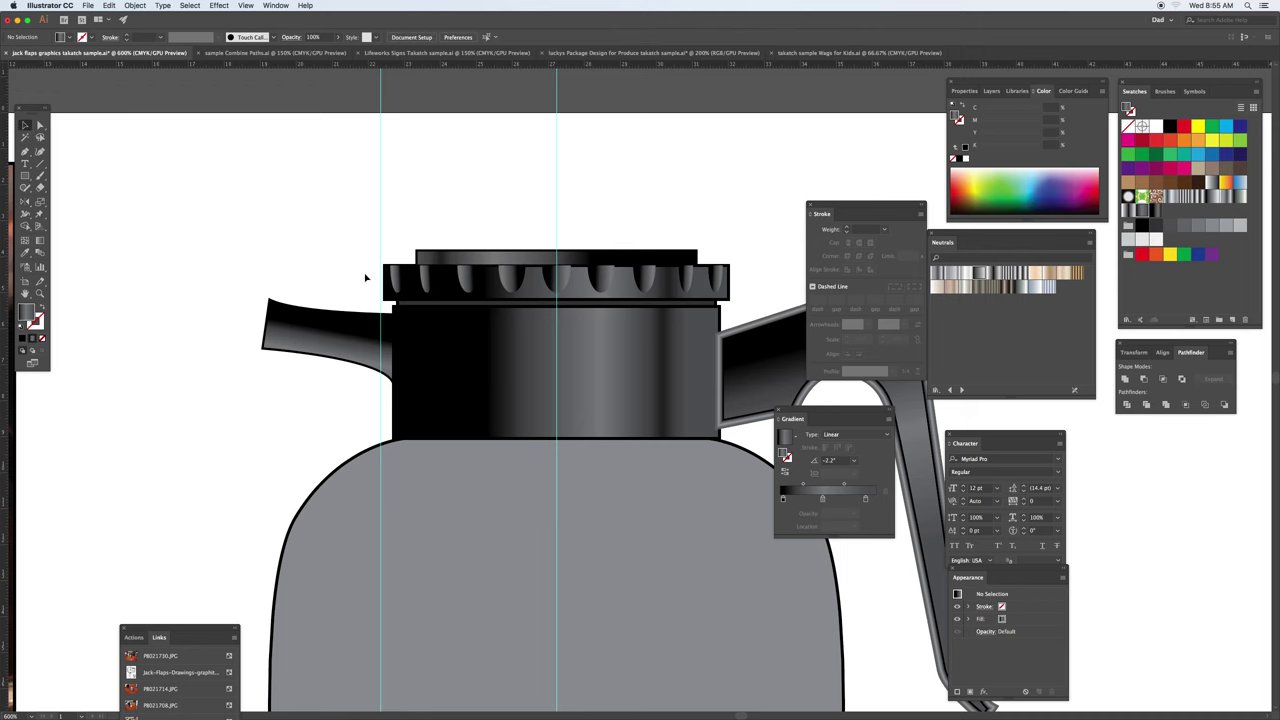
Set the lid rim's stroke weight to 1 pt and nudge the rim slightly upward
{"action": "left_click", "coordinate": [388, 286]}
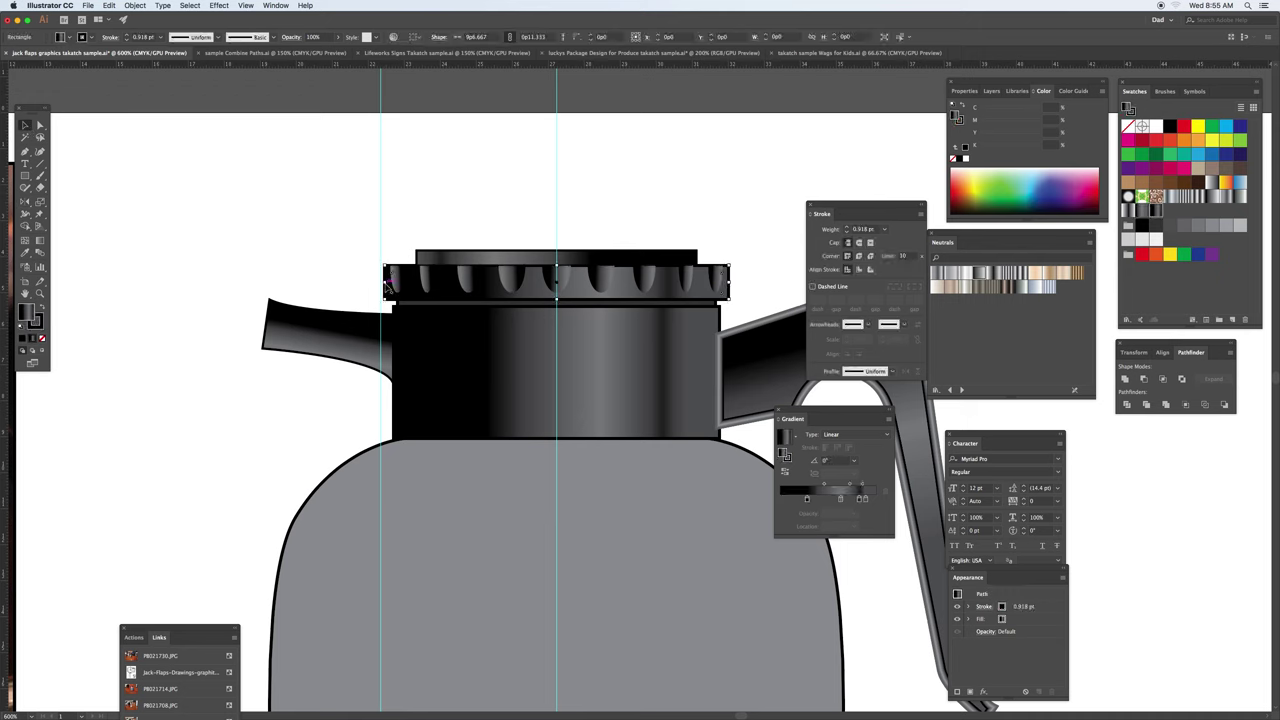
{"action": "left_click", "coordinate": [38, 322]}
{"action": "left_click", "coordinate": [983, 489]}
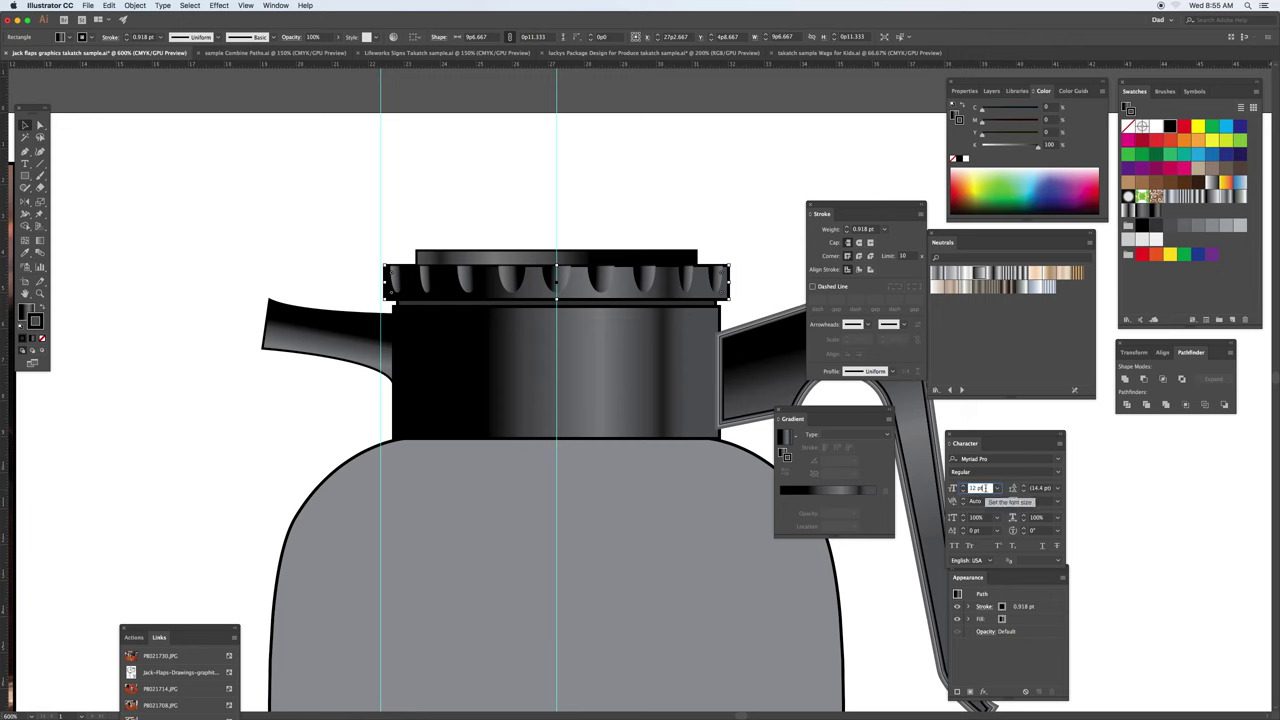
{"action": "key", "text": "Up"}
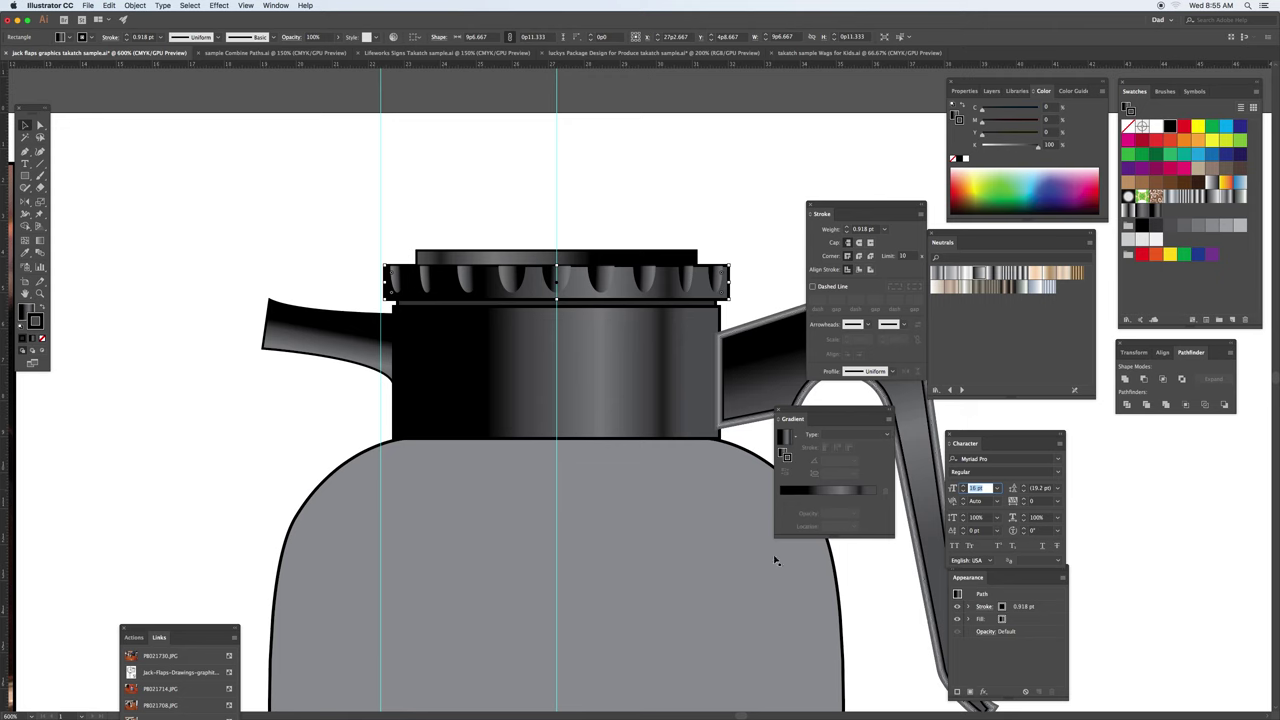
{"action": "left_click", "coordinate": [866, 229]}
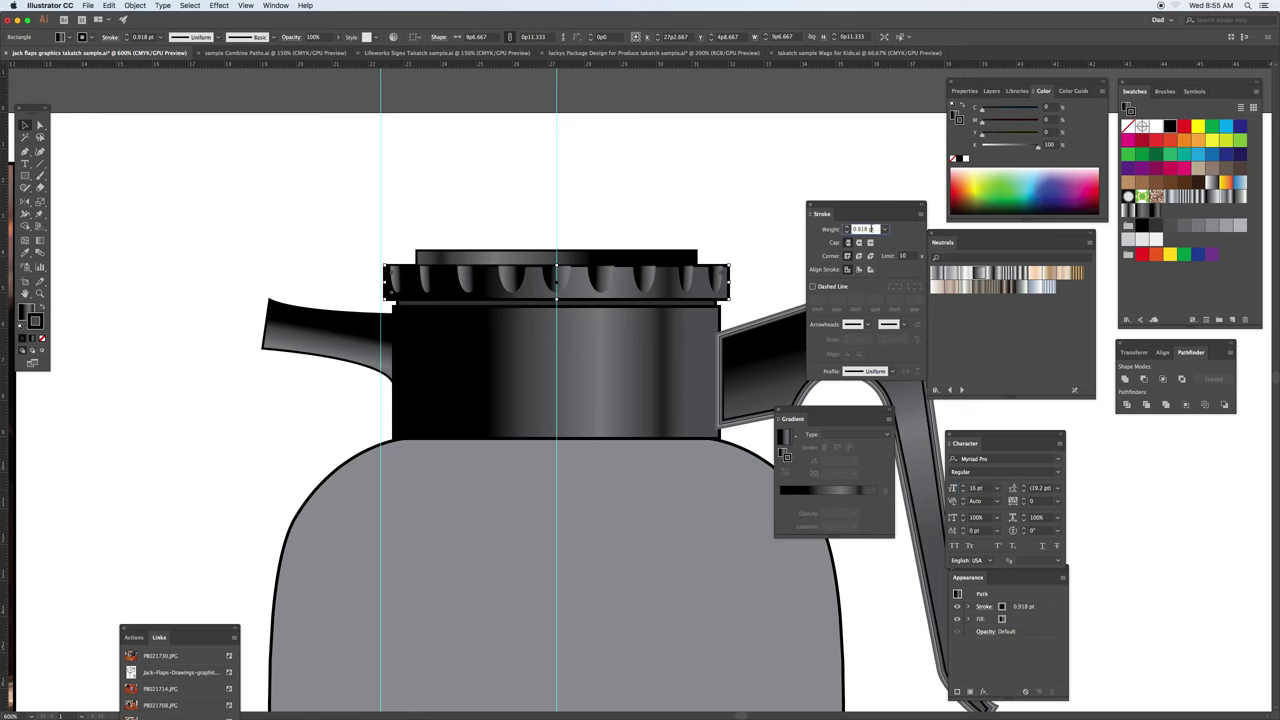
{"action": "type", "text": "1"}
{"action": "key", "text": "Return"}
{"action": "key", "text": "Up"}
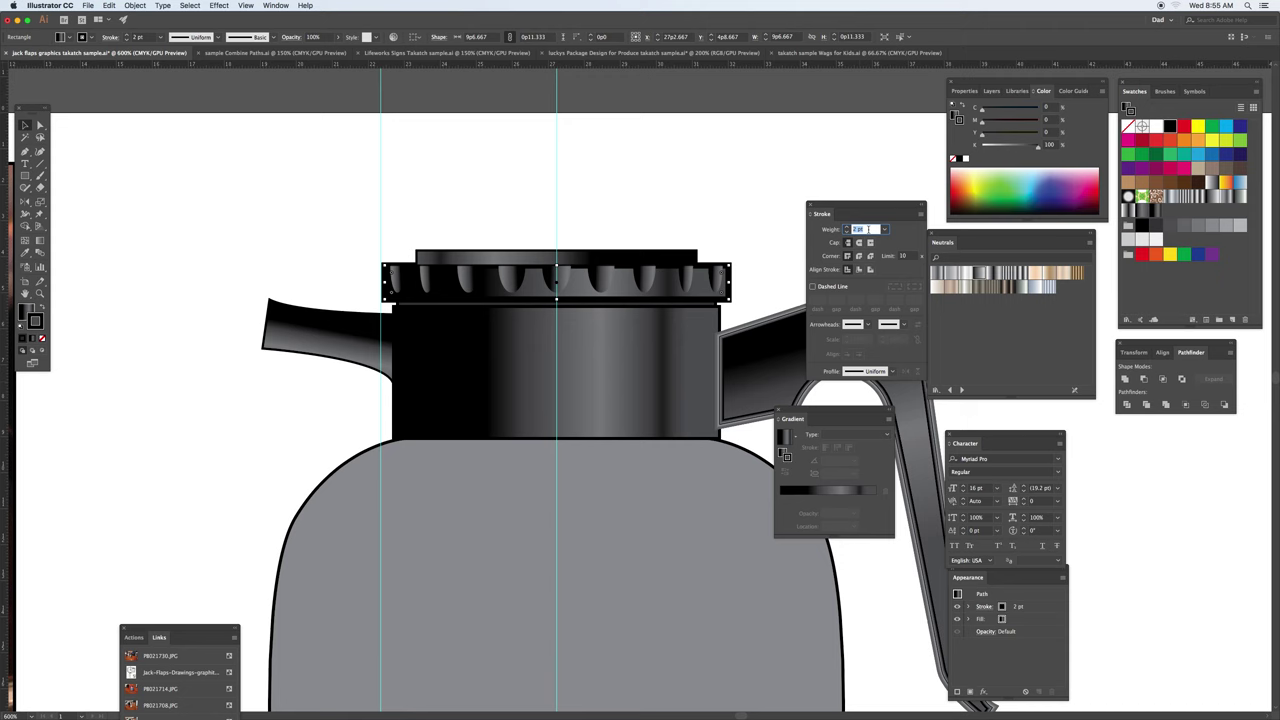
{"action": "key", "text": "Down"}
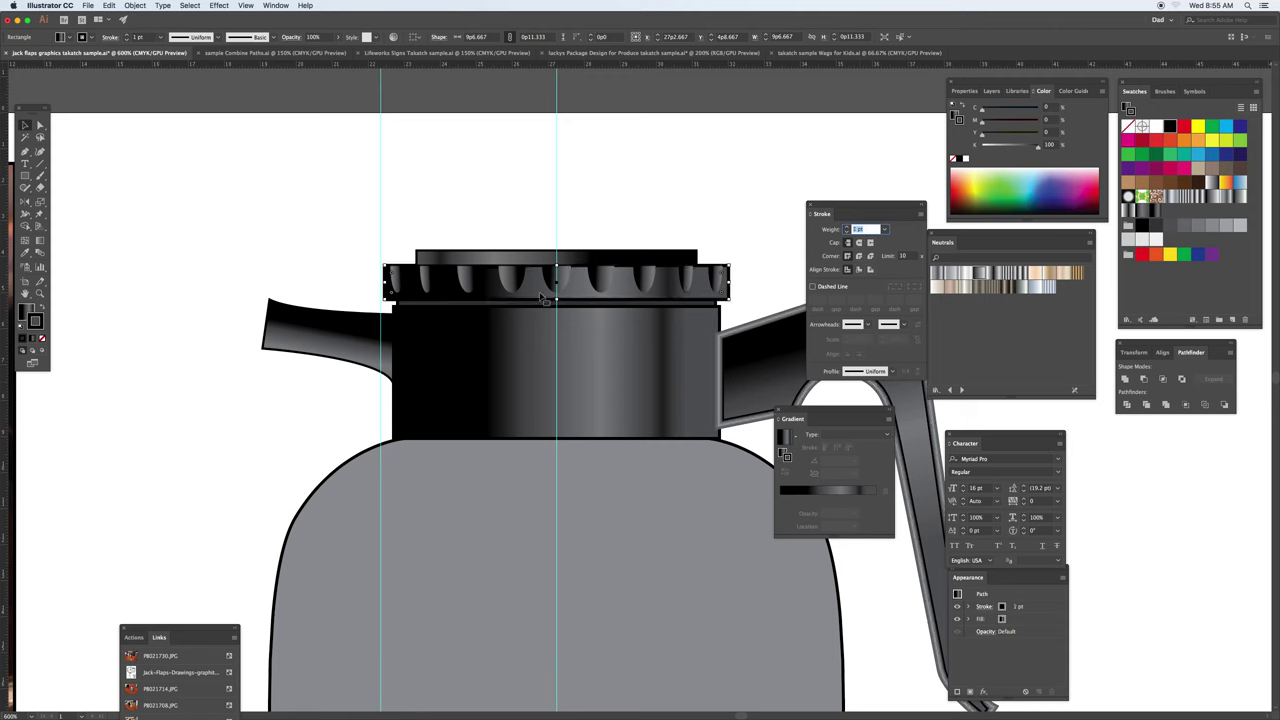
{"action": "left_click", "coordinate": [25, 125]}
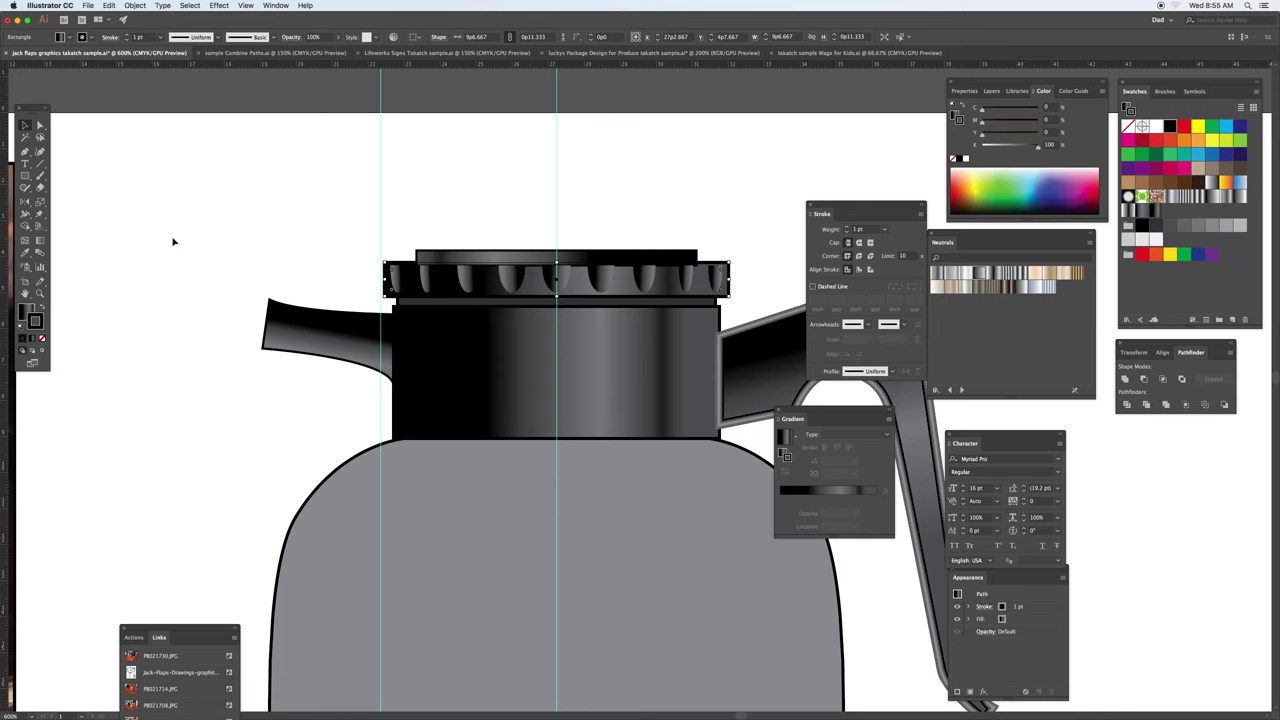
{"action": "left_click", "coordinate": [173, 241]}
Move the carafe's base band downward, clear of the body
{"action": "key", "text": "super+minus"}
{"action": "key", "text": "super+minus"}
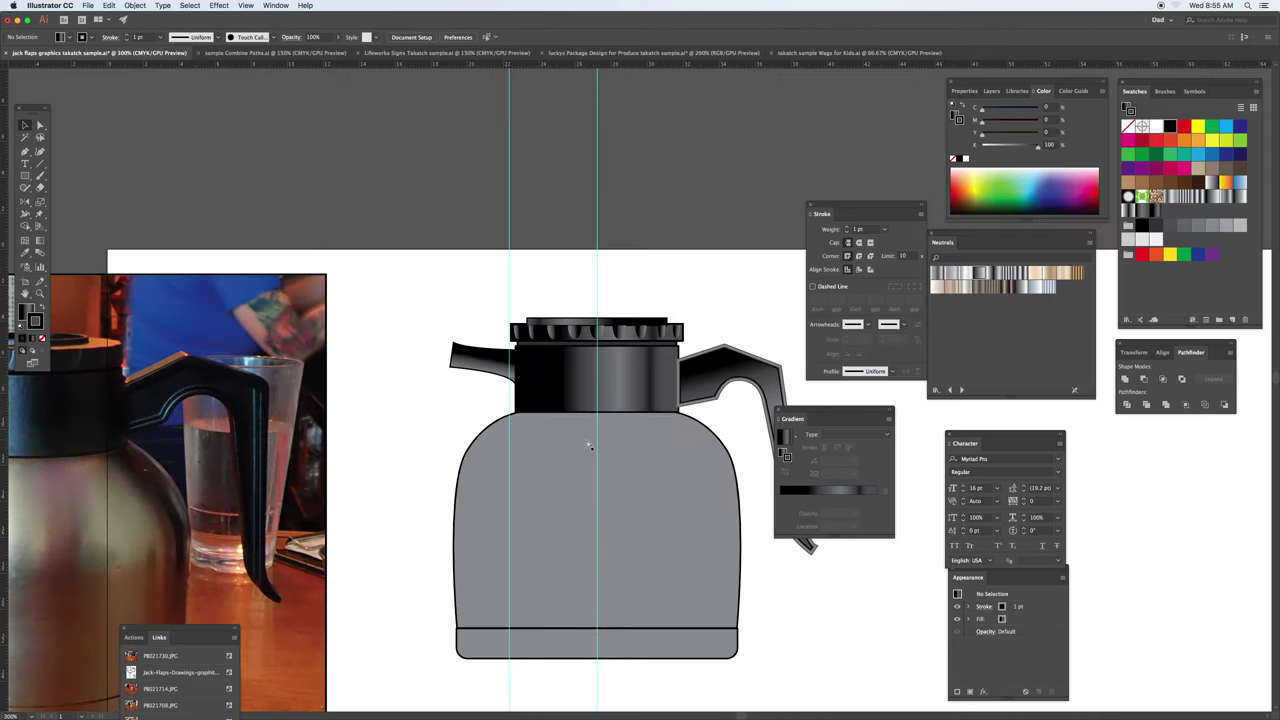
{"action": "key", "text": "super+minus"}
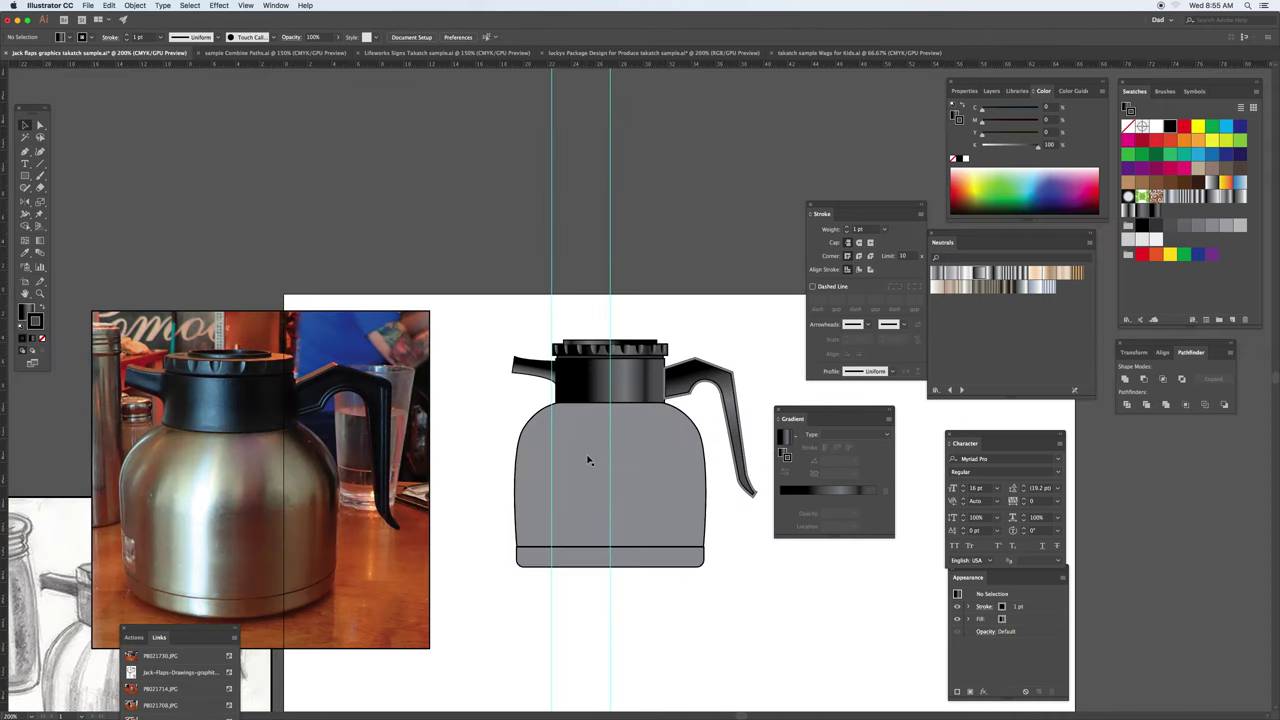
{"action": "left_click", "coordinate": [567, 440]}
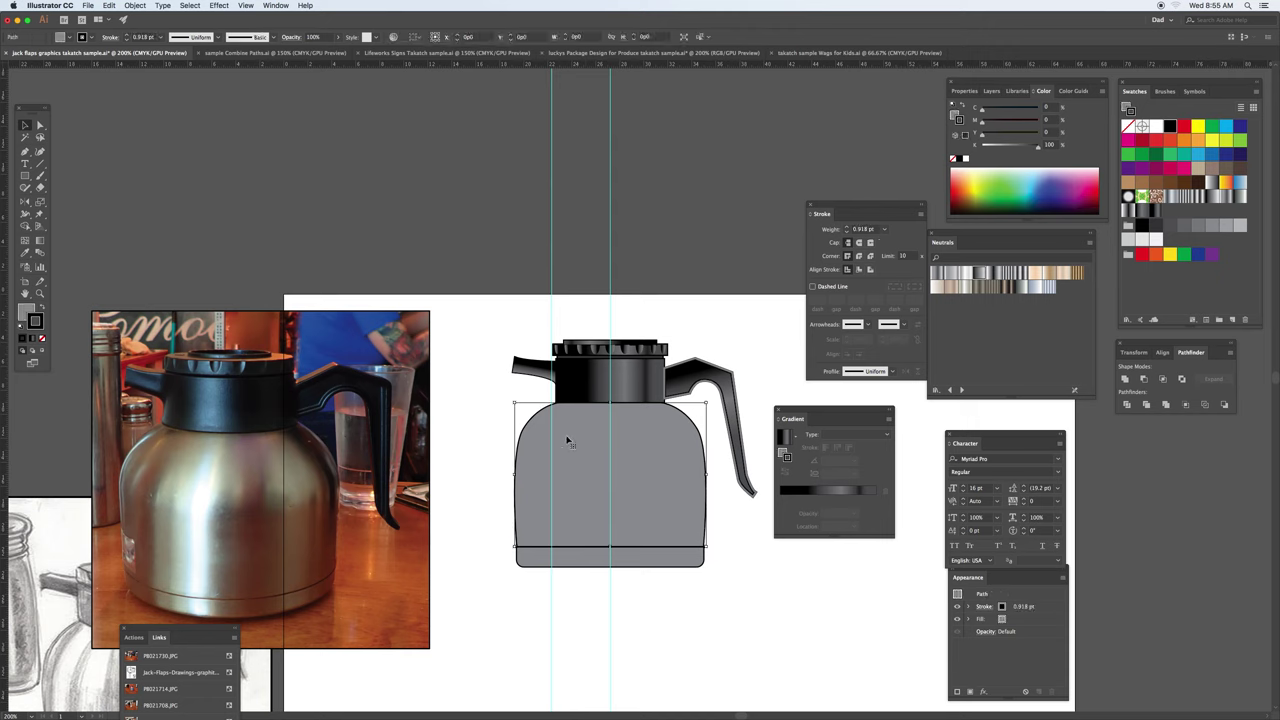
{"action": "left_click", "coordinate": [534, 565]}
{"action": "key", "text": "super+equal"}
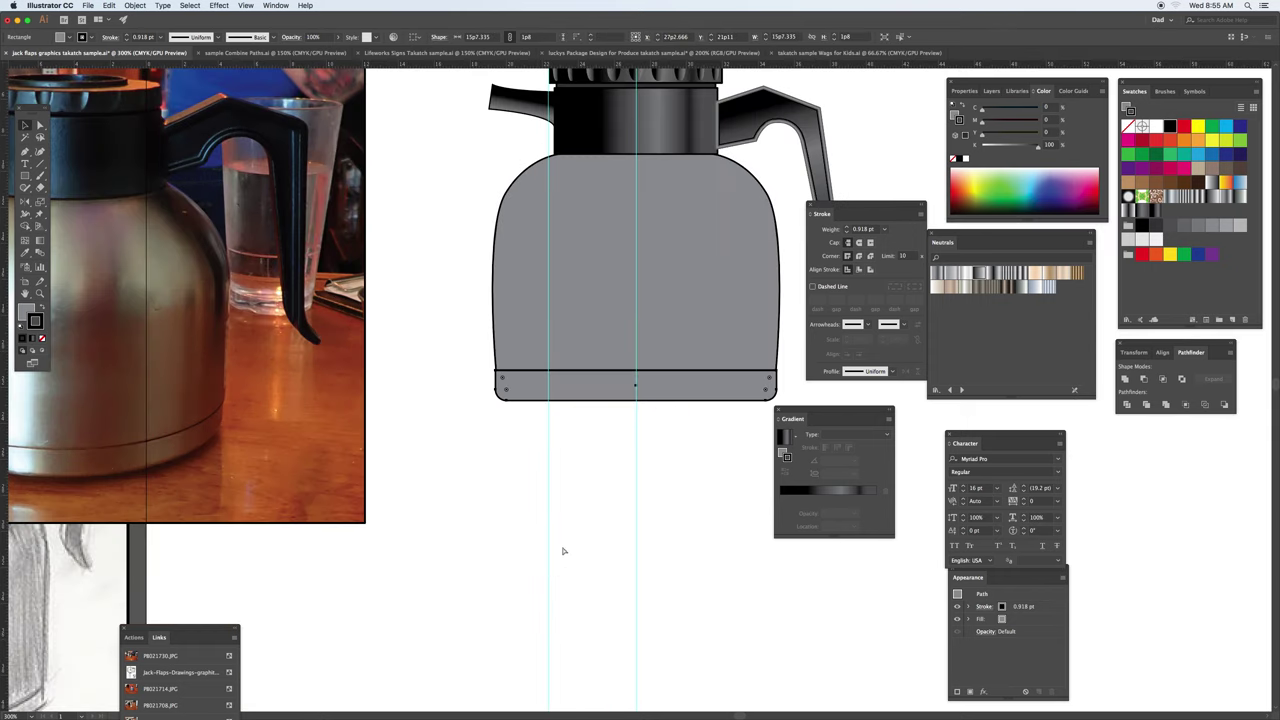
{"action": "left_click_drag", "start_coordinate": [581, 410], "coordinate": [575, 560]}
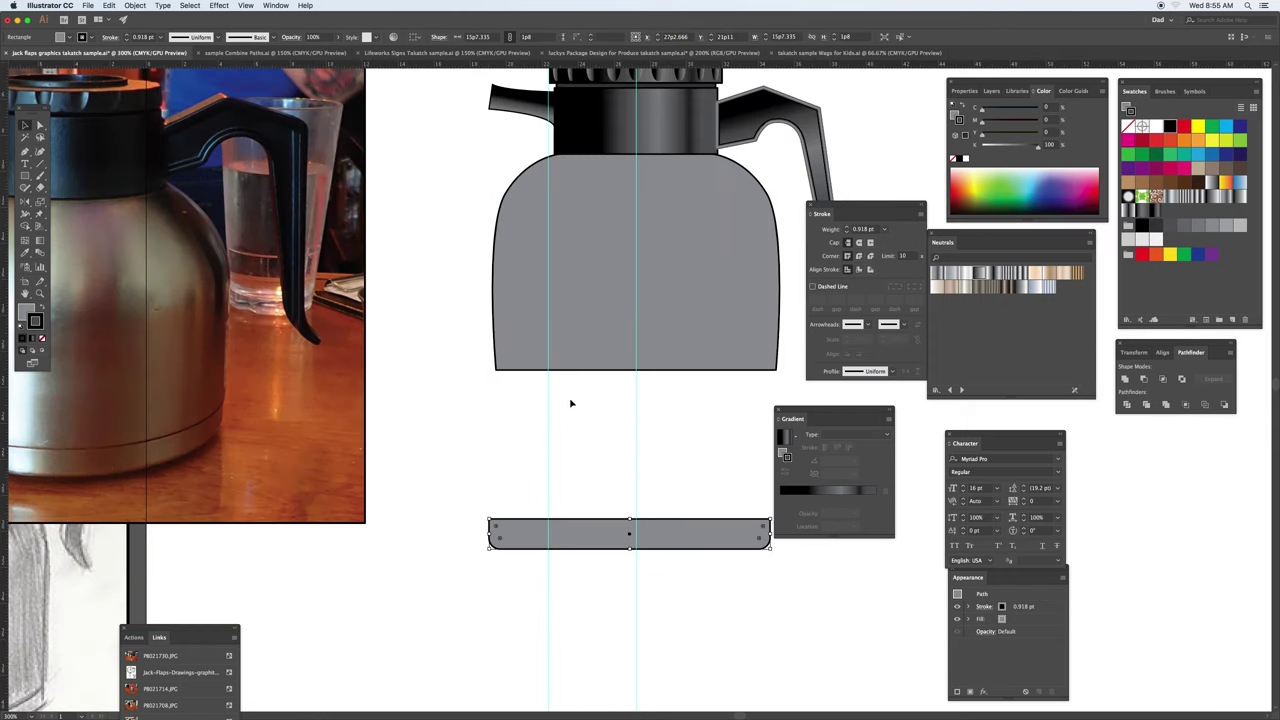
Stretch the carafe body downward to about 14p1 tall and round its two bottom corners to about 0p11.5
{"action": "left_click", "coordinate": [574, 357]}
{"action": "left_click_drag", "start_coordinate": [636, 370], "coordinate": [630, 408]}
{"action": "key", "text": "a"}
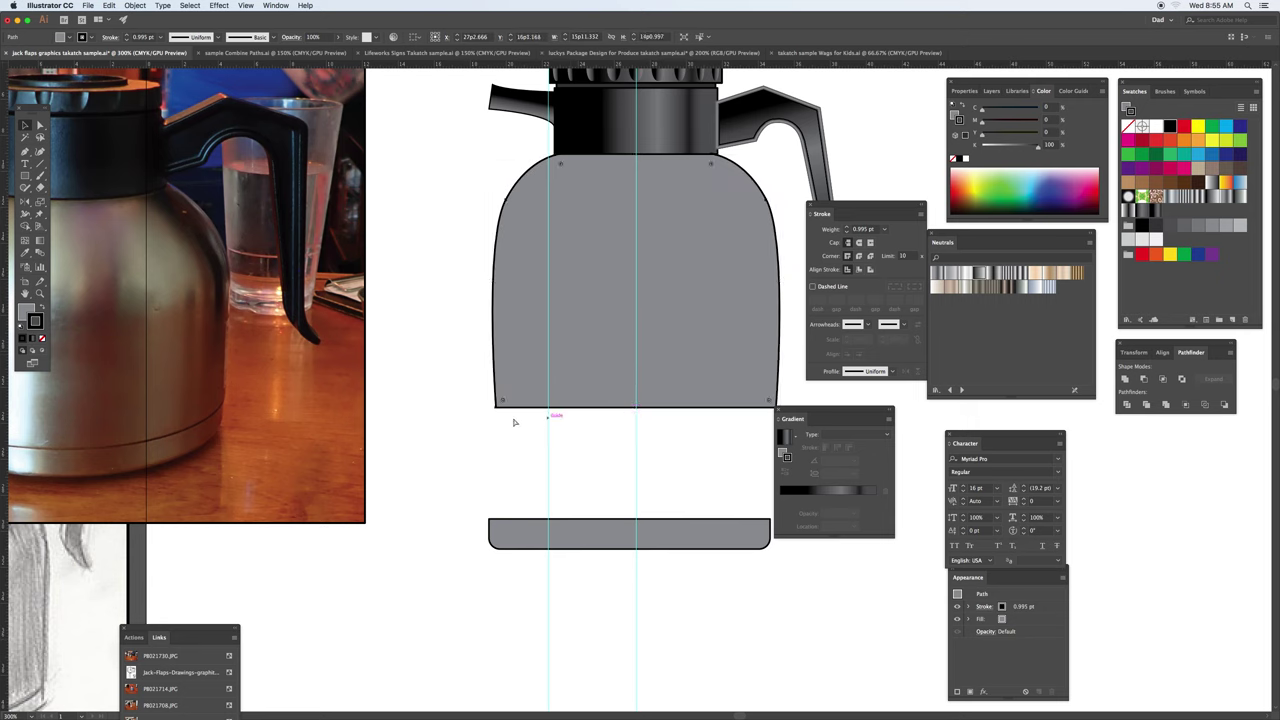
{"action": "left_click_drag", "start_coordinate": [486, 397], "coordinate": [790, 422]}
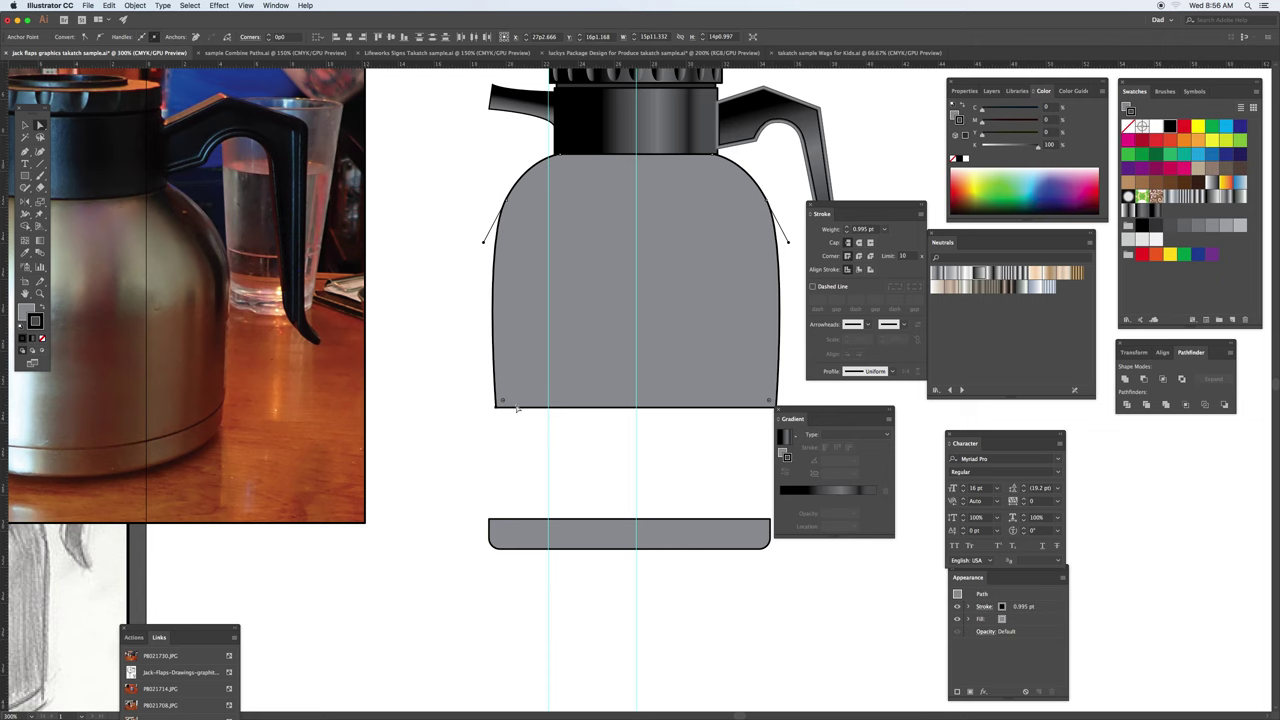
{"action": "left_click_drag", "start_coordinate": [507, 404], "coordinate": [516, 398]}
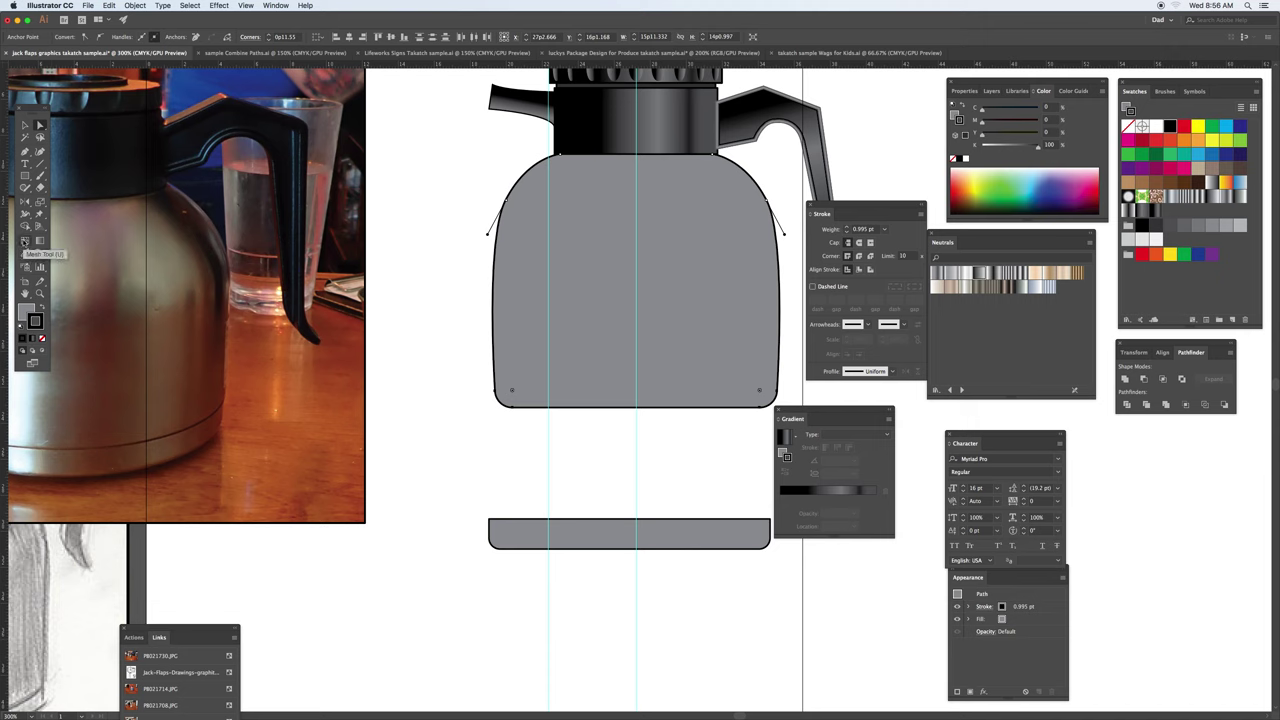
Try to start a gradient mesh on the body from its top edge
{"action": "left_click", "coordinate": [24, 241]}
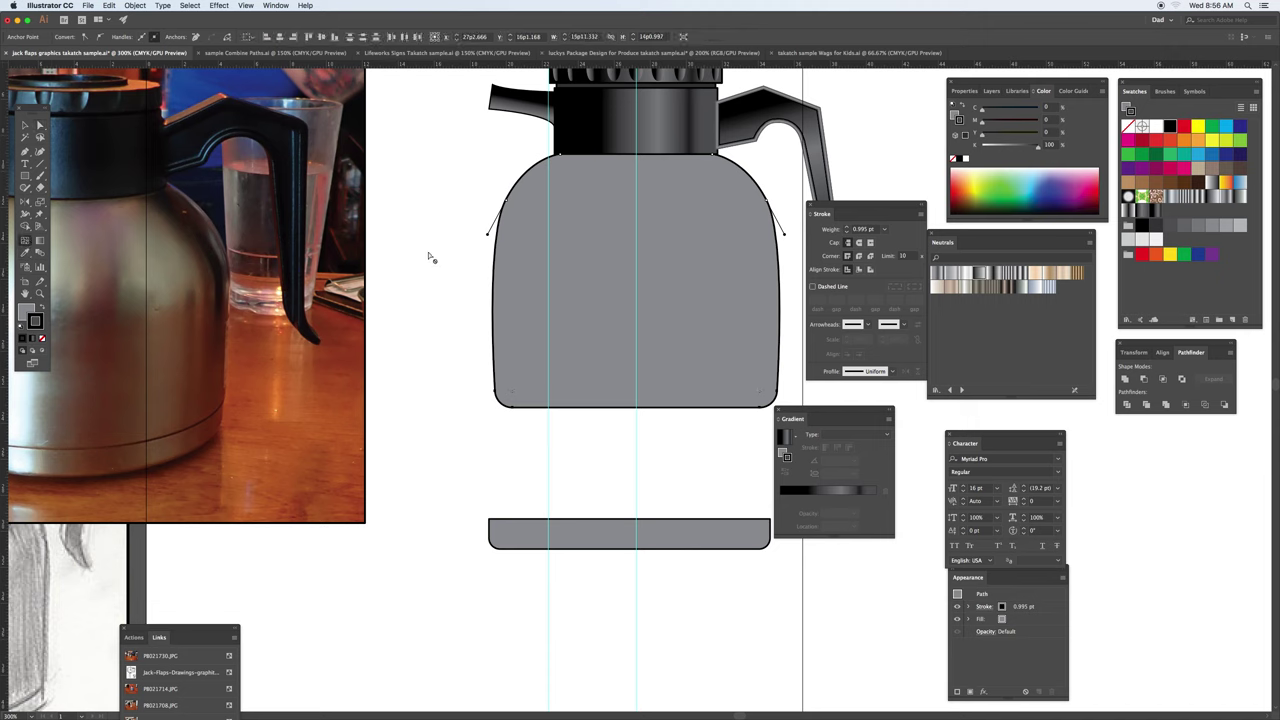
{"action": "left_click", "coordinate": [587, 156]}
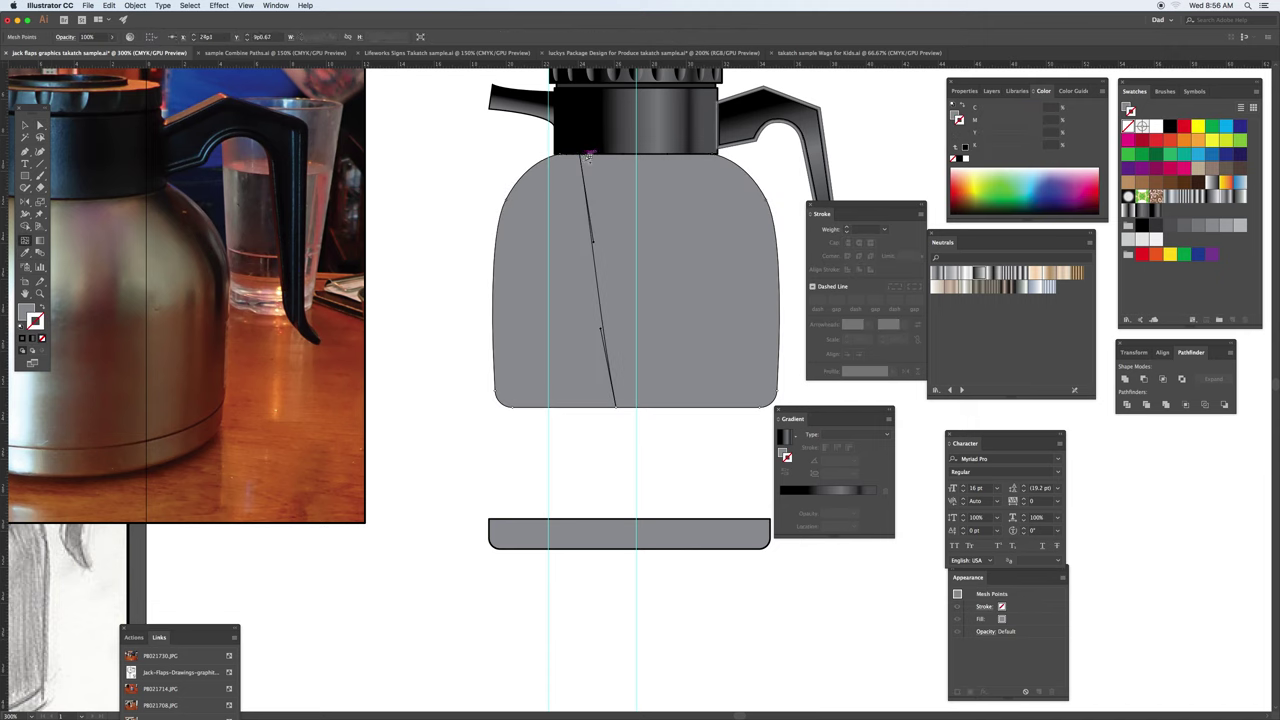
{"action": "key", "text": "super+z"}
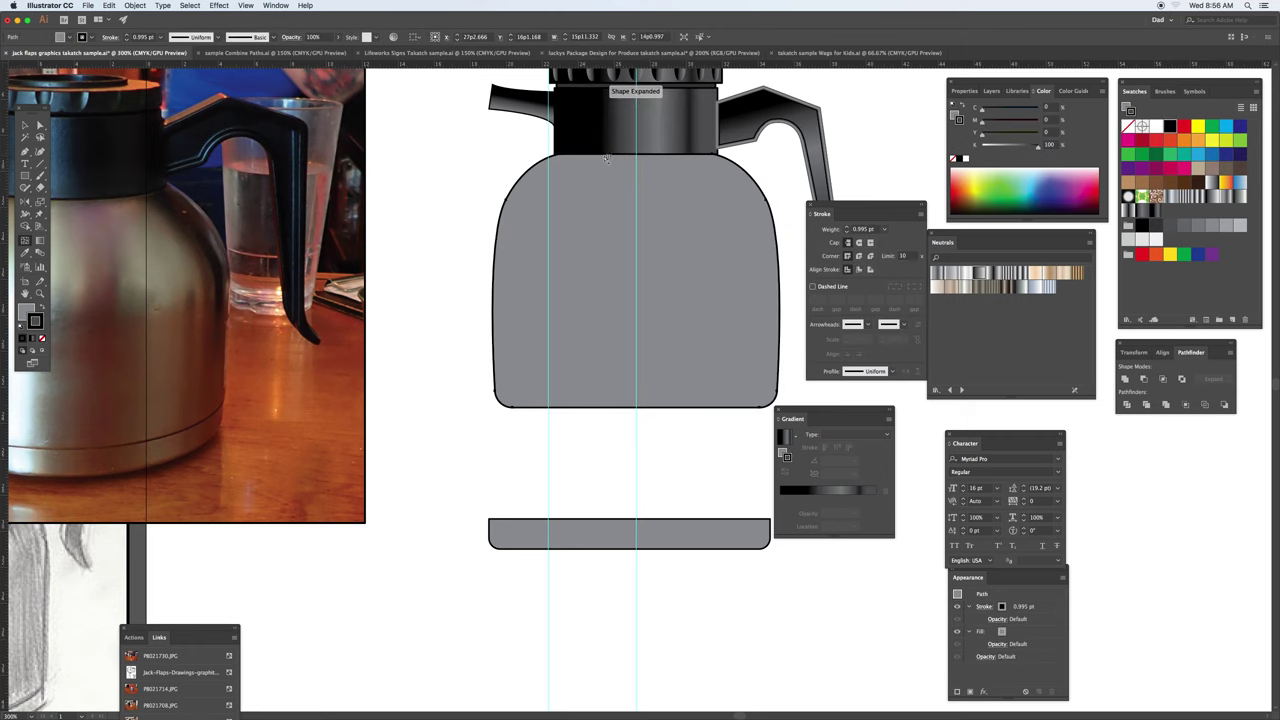
Try to start a gradient mesh on the body from its bottom edge, near the left corner
{"action": "left_click_drag", "start_coordinate": [607, 159], "coordinate": [576, 236]}
{"action": "key", "text": "v"}
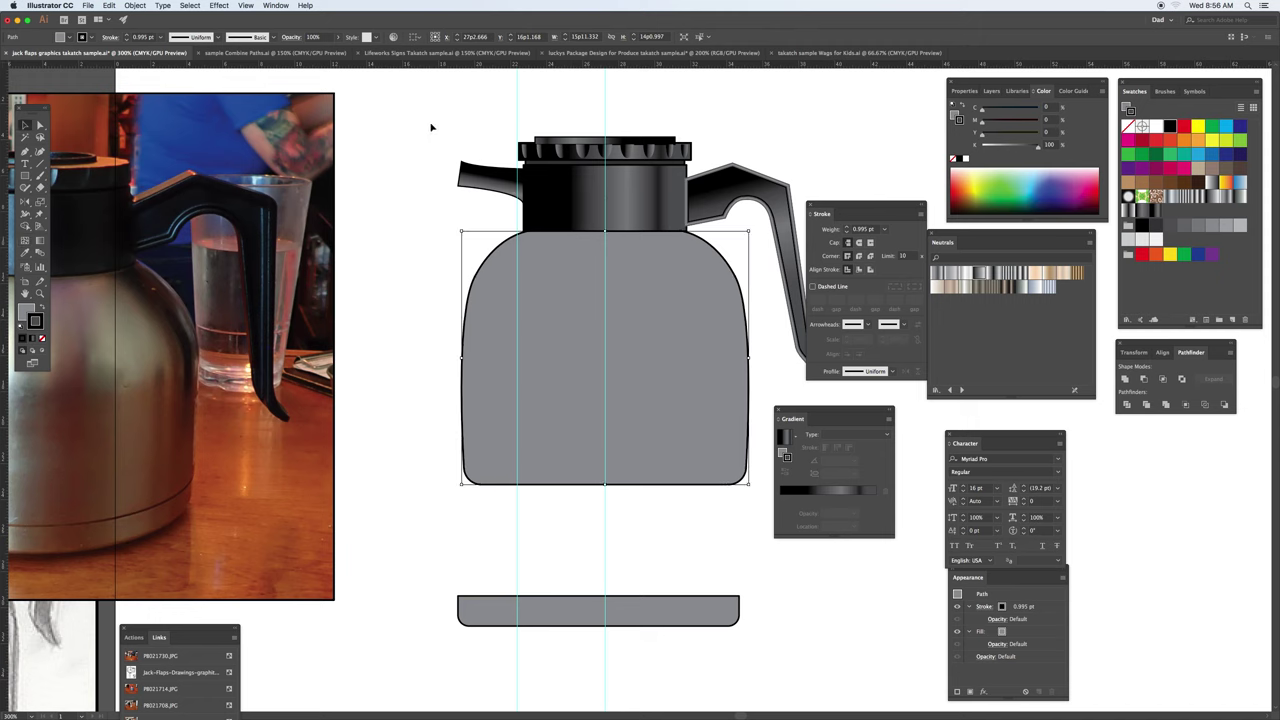
{"action": "left_click_drag", "start_coordinate": [431, 127], "coordinate": [779, 208]}
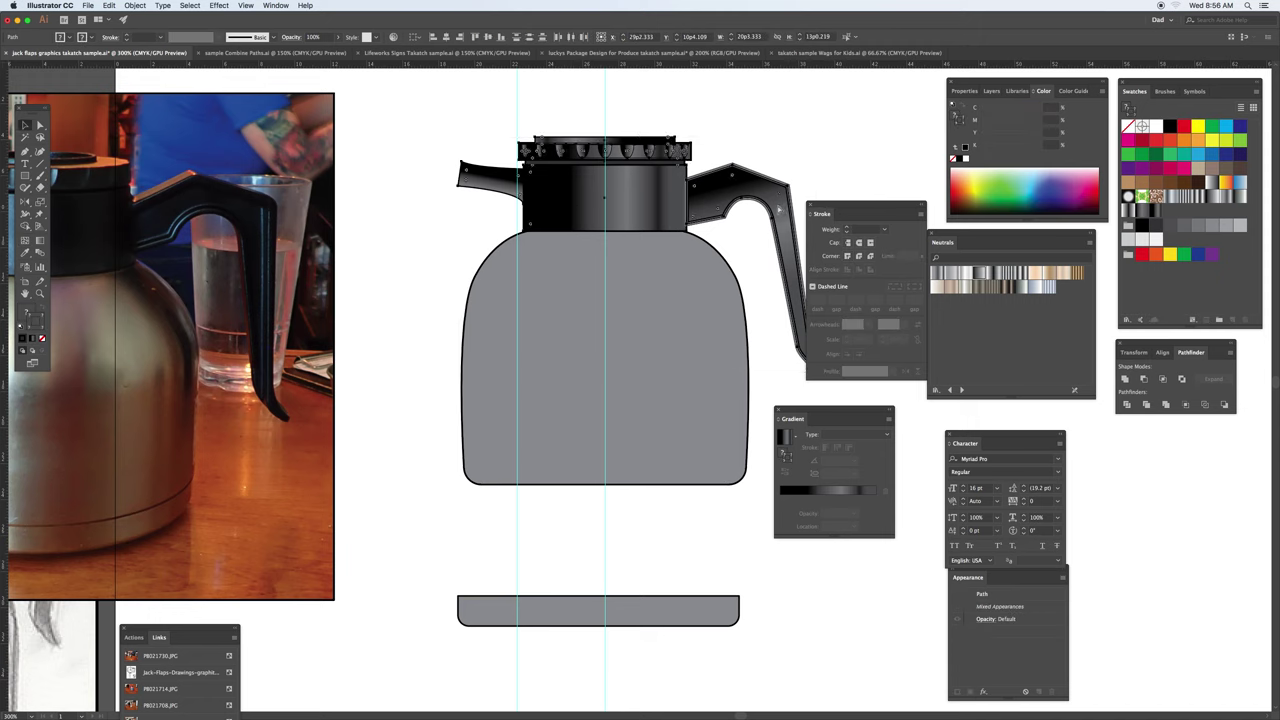
{"action": "left_click", "coordinate": [779, 208]}
{"action": "left_click", "coordinate": [552, 286]}
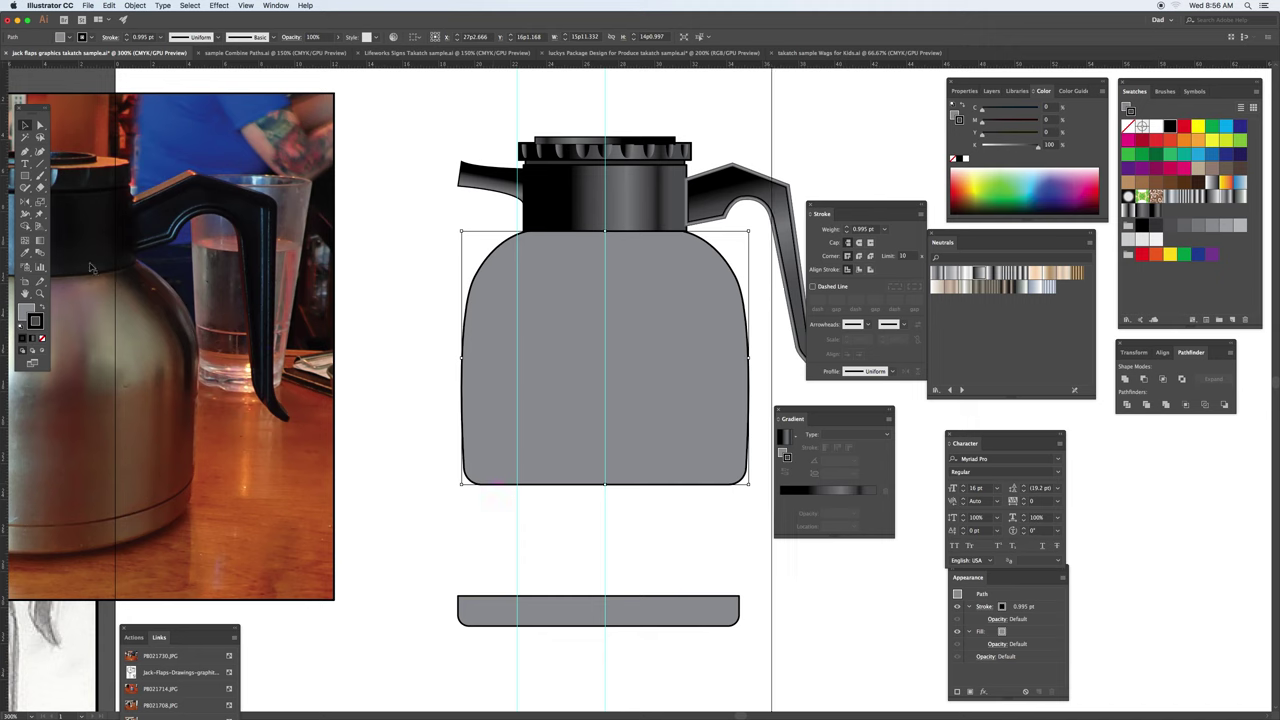
{"action": "left_click", "coordinate": [25, 240]}
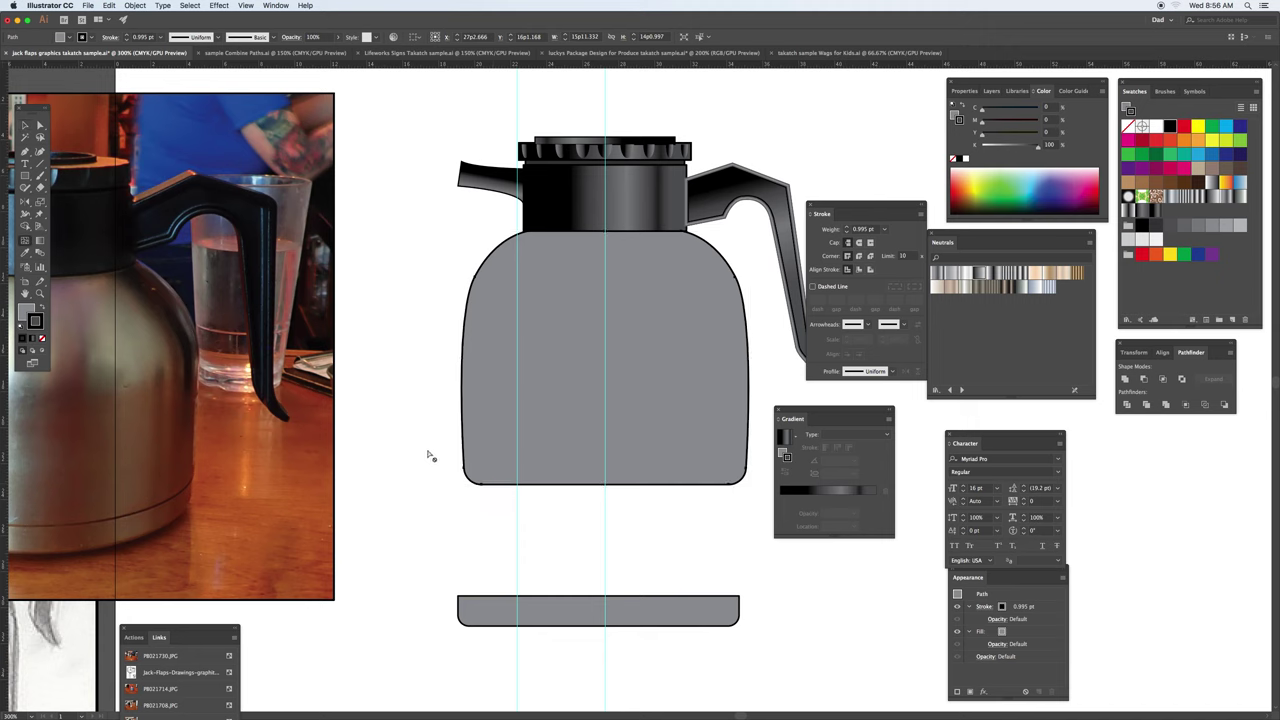
{"action": "left_click", "coordinate": [496, 486]}
{"action": "key", "text": "super+z"}
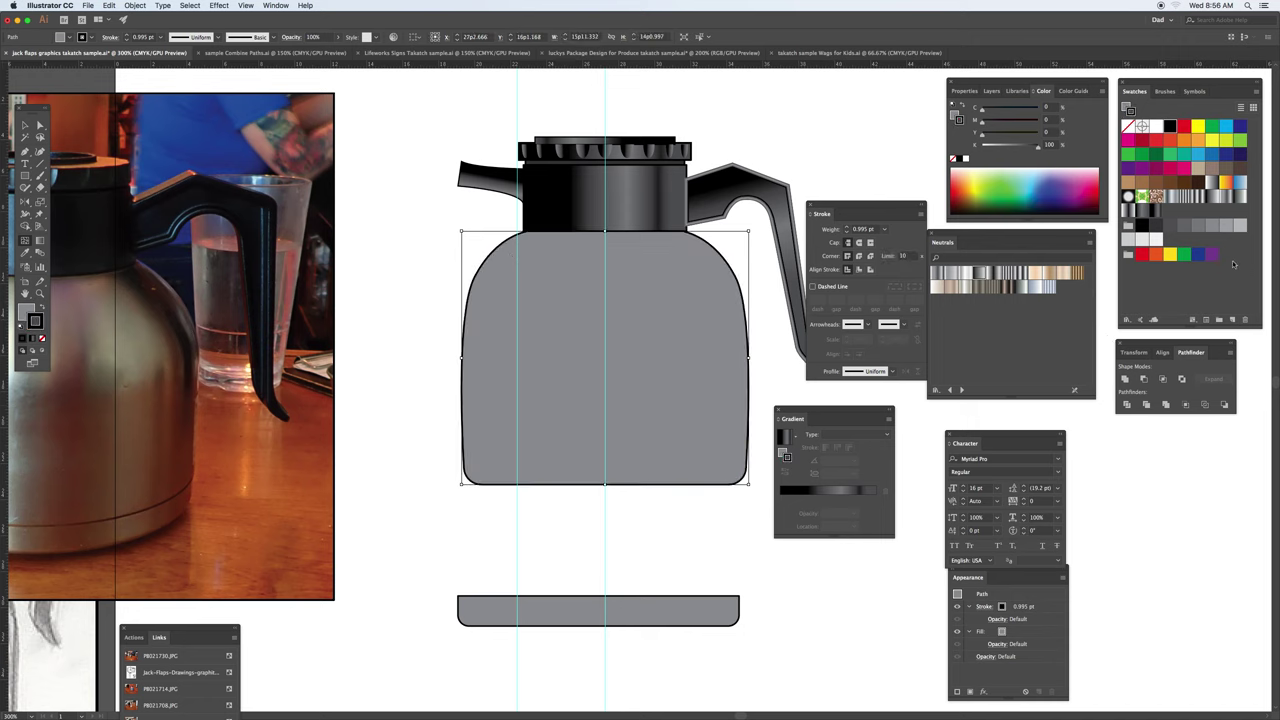
Try to add two grey mesh lines rising from the left half of the body's bottom edge
{"action": "left_click_drag", "start_coordinate": [1142, 227], "coordinate": [1133, 238]}
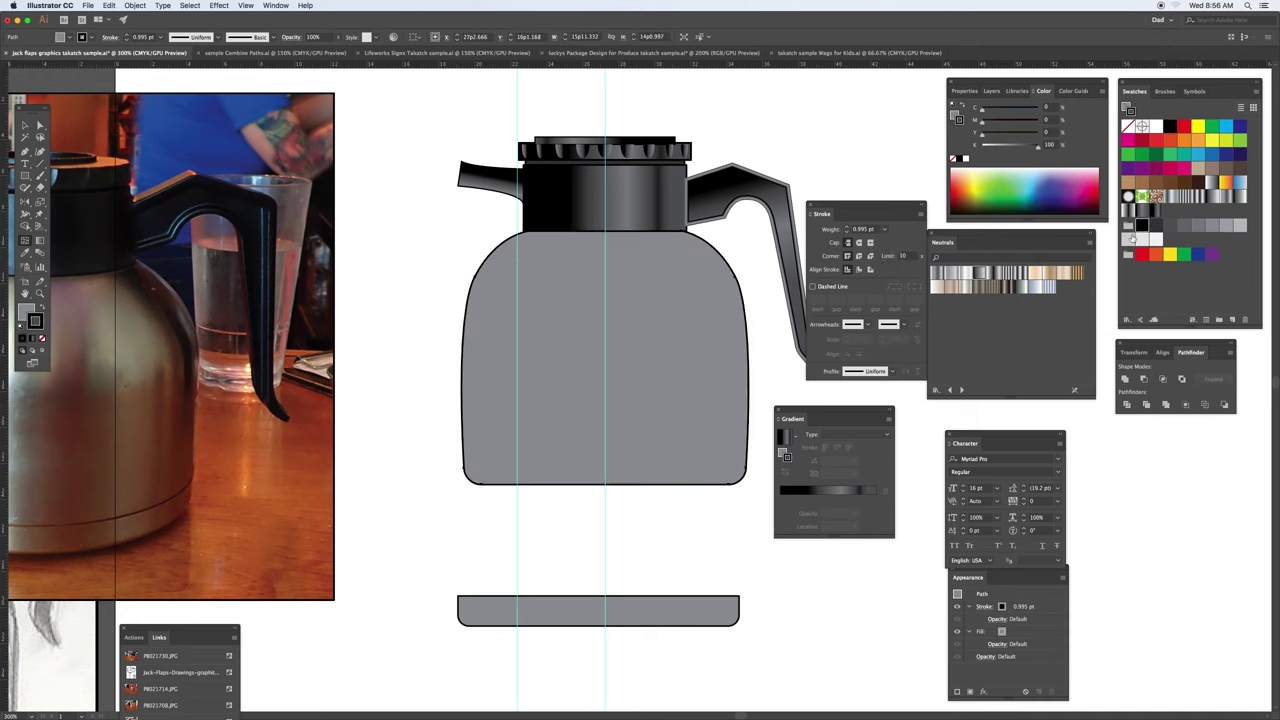
{"action": "left_click", "coordinate": [502, 486]}
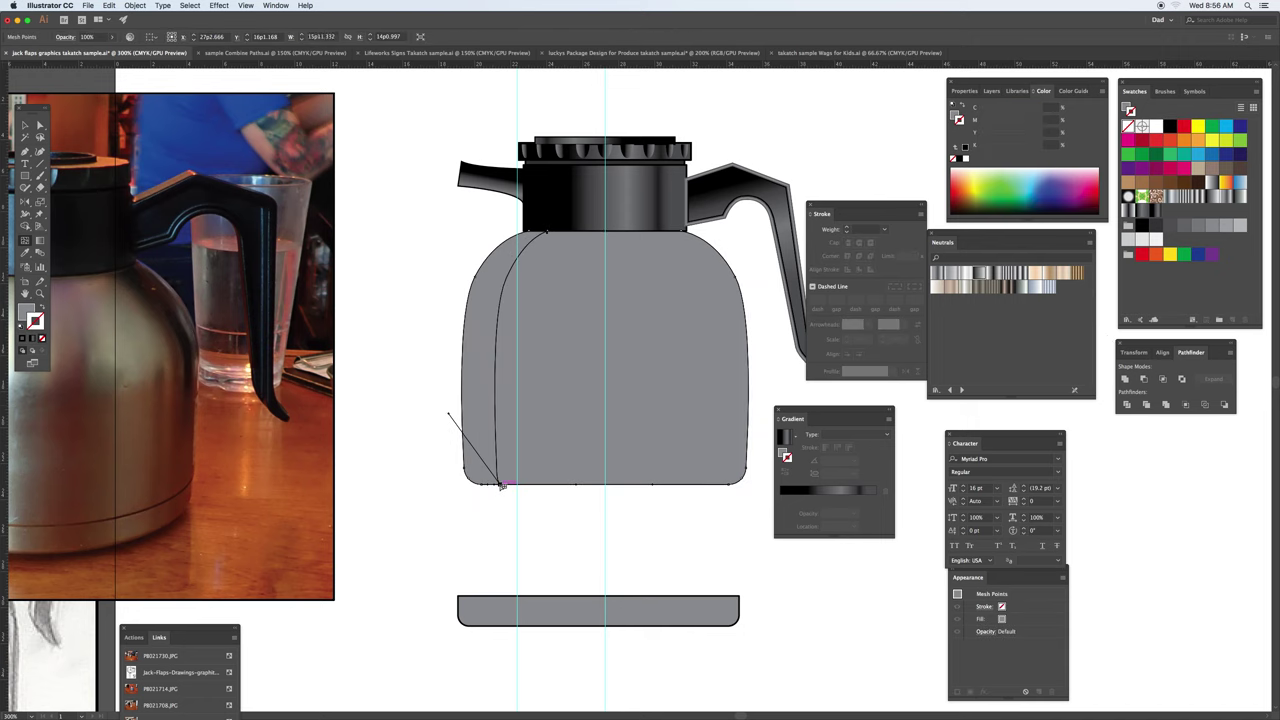
{"action": "left_click", "coordinate": [568, 486]}
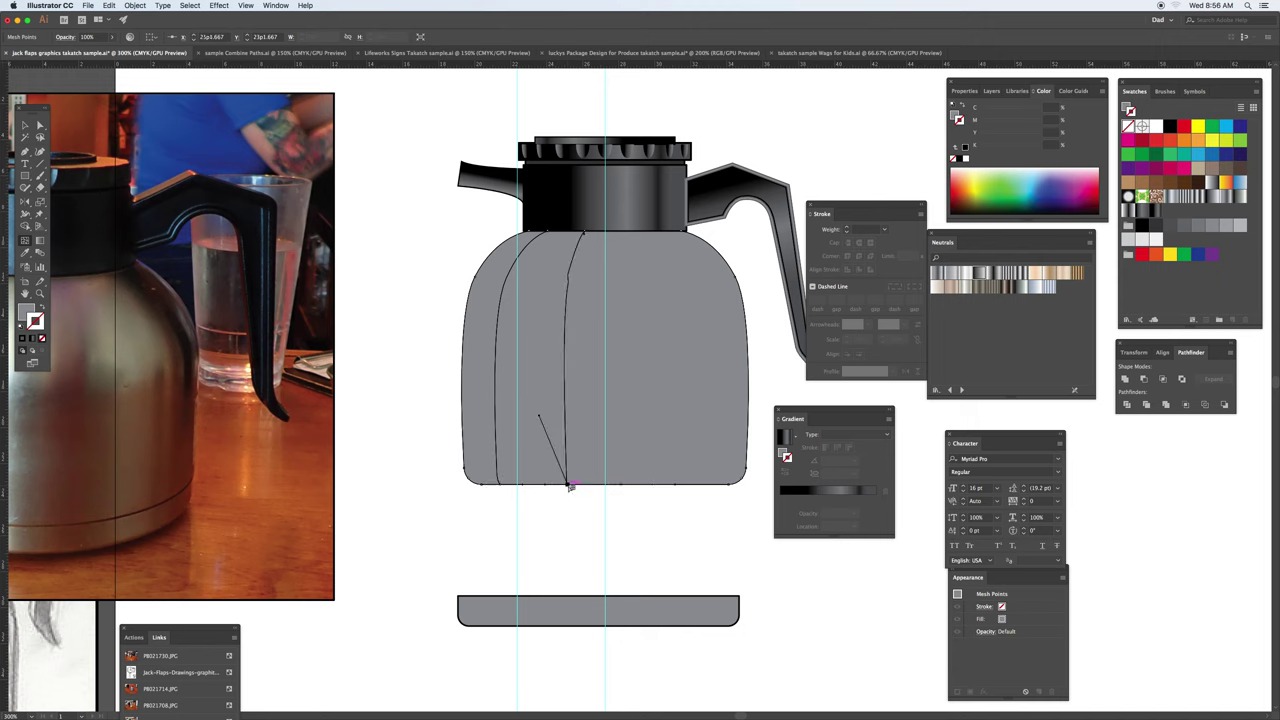
{"action": "key", "text": "super+z"}
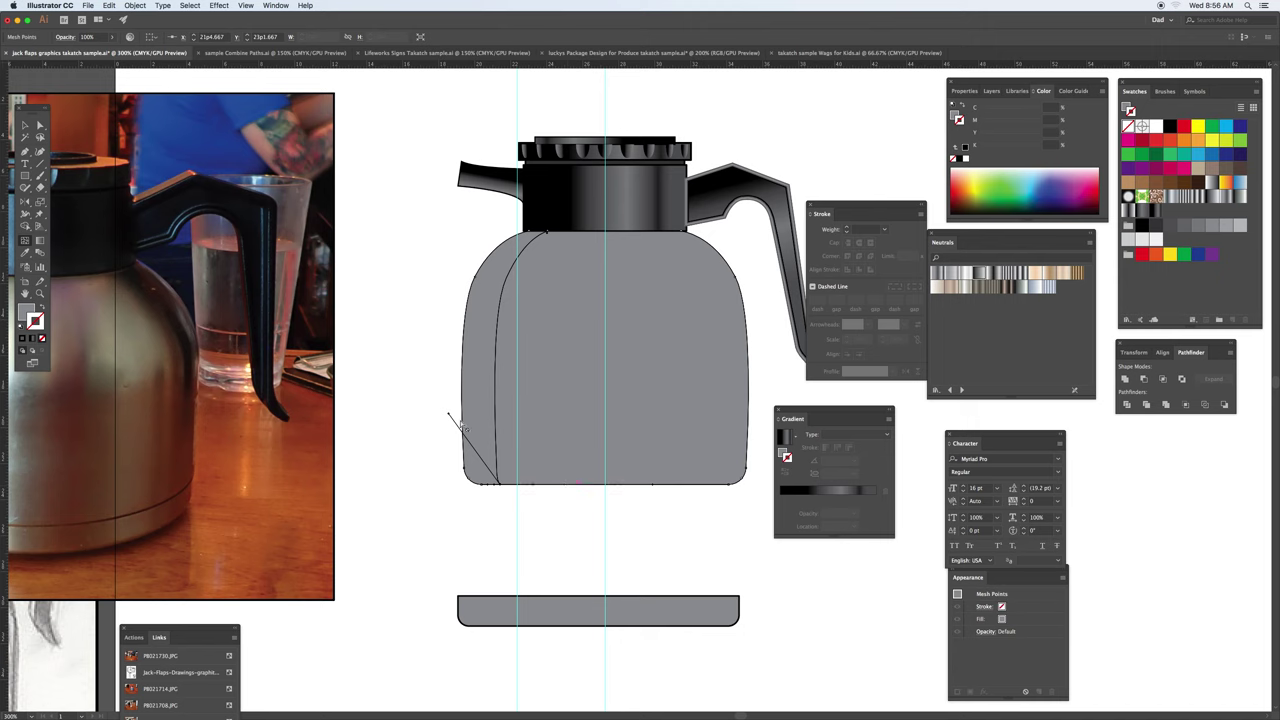
{"action": "key", "text": "super+z"}
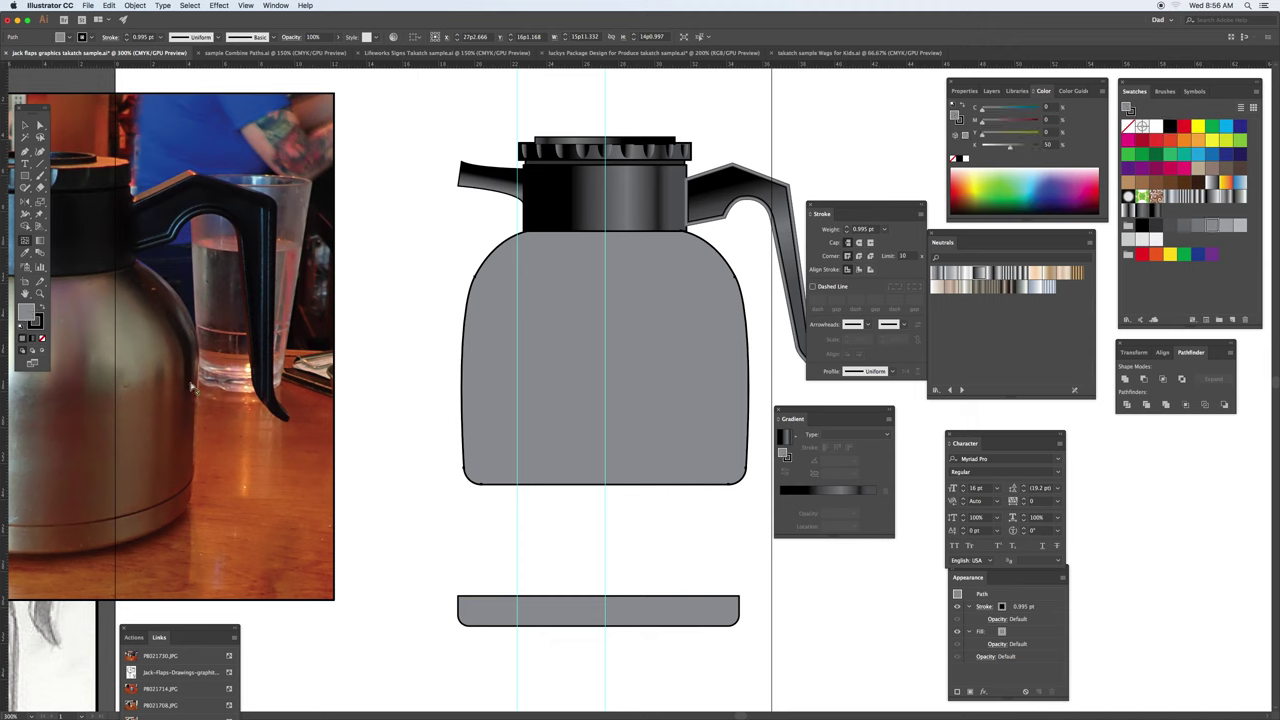
Make black the fill colour and add a black mesh line up the body near its left side
{"action": "key", "text": "shift+x"}
{"action": "key", "text": "shift+x"}
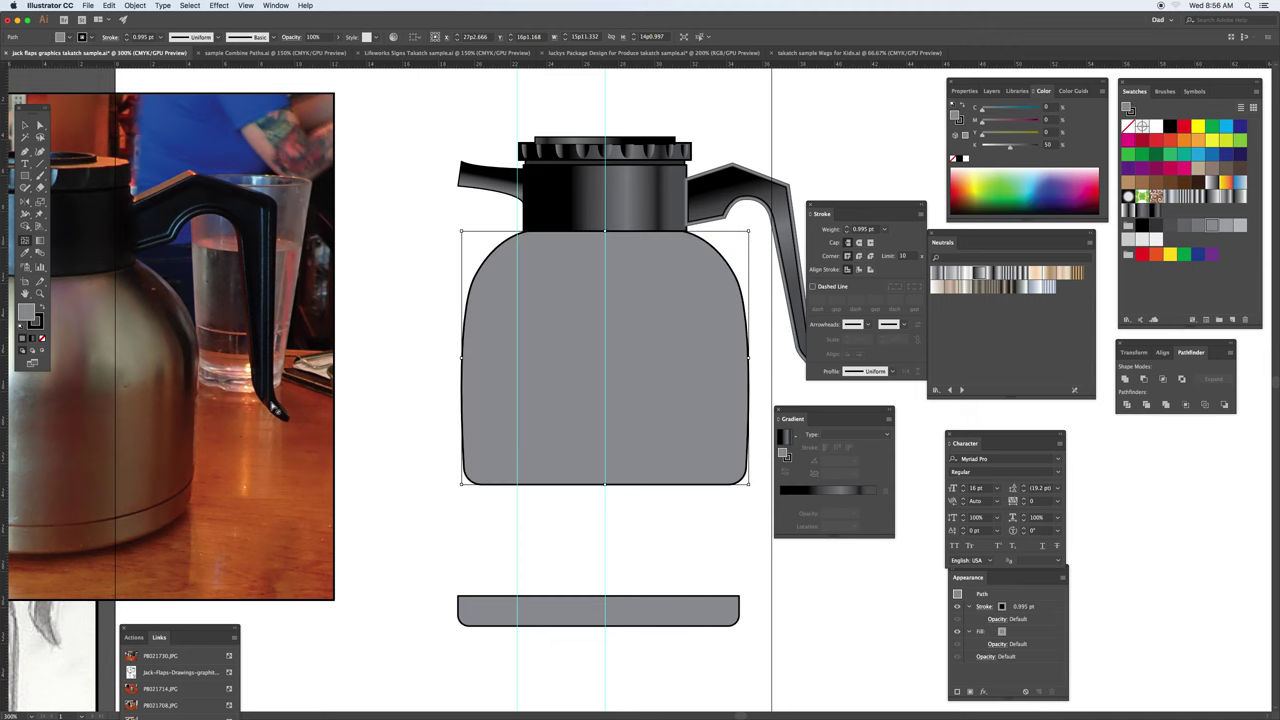
{"action": "left_click", "coordinate": [390, 364]}
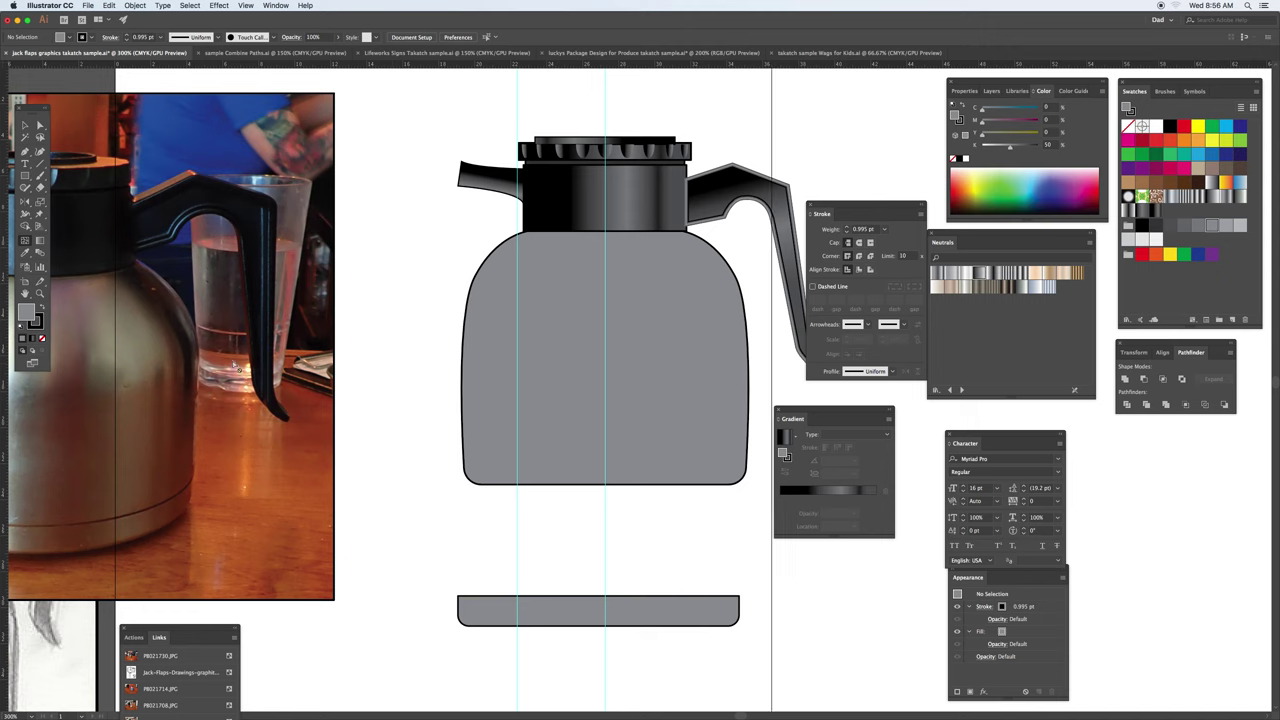
{"action": "left_click", "coordinate": [43, 318]}
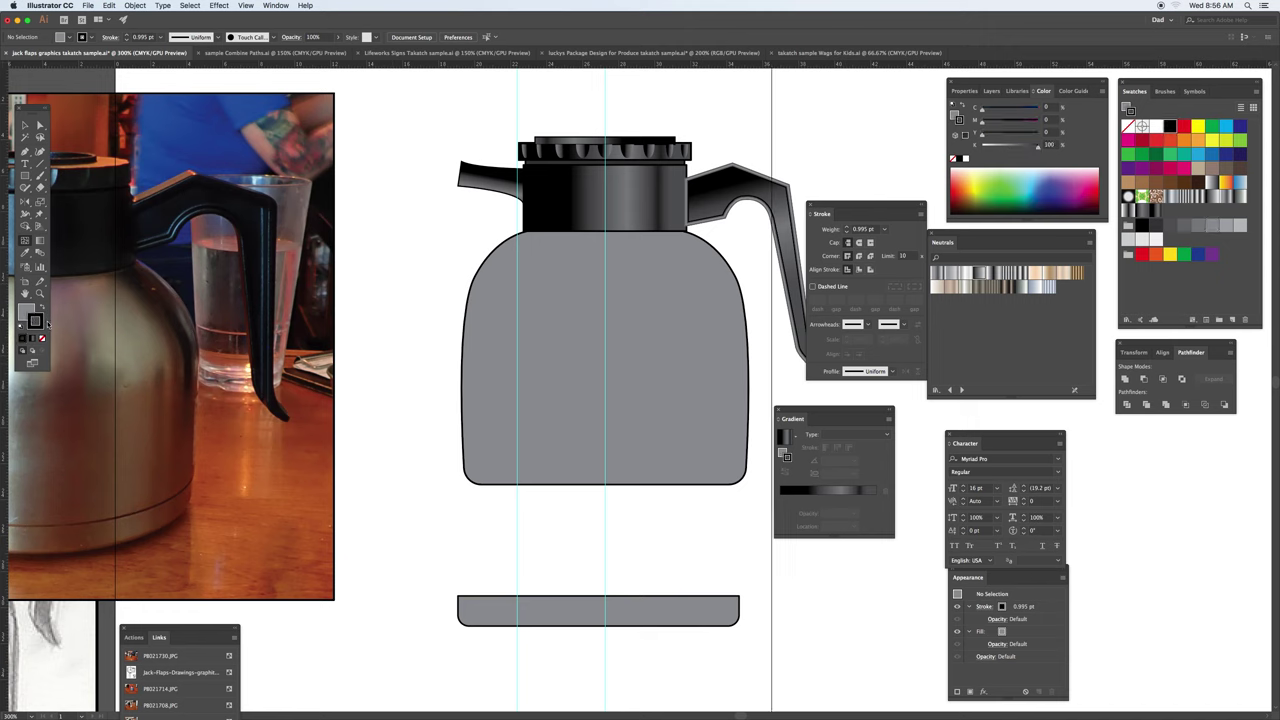
{"action": "key", "text": "shift+x"}
{"action": "key", "text": "x"}
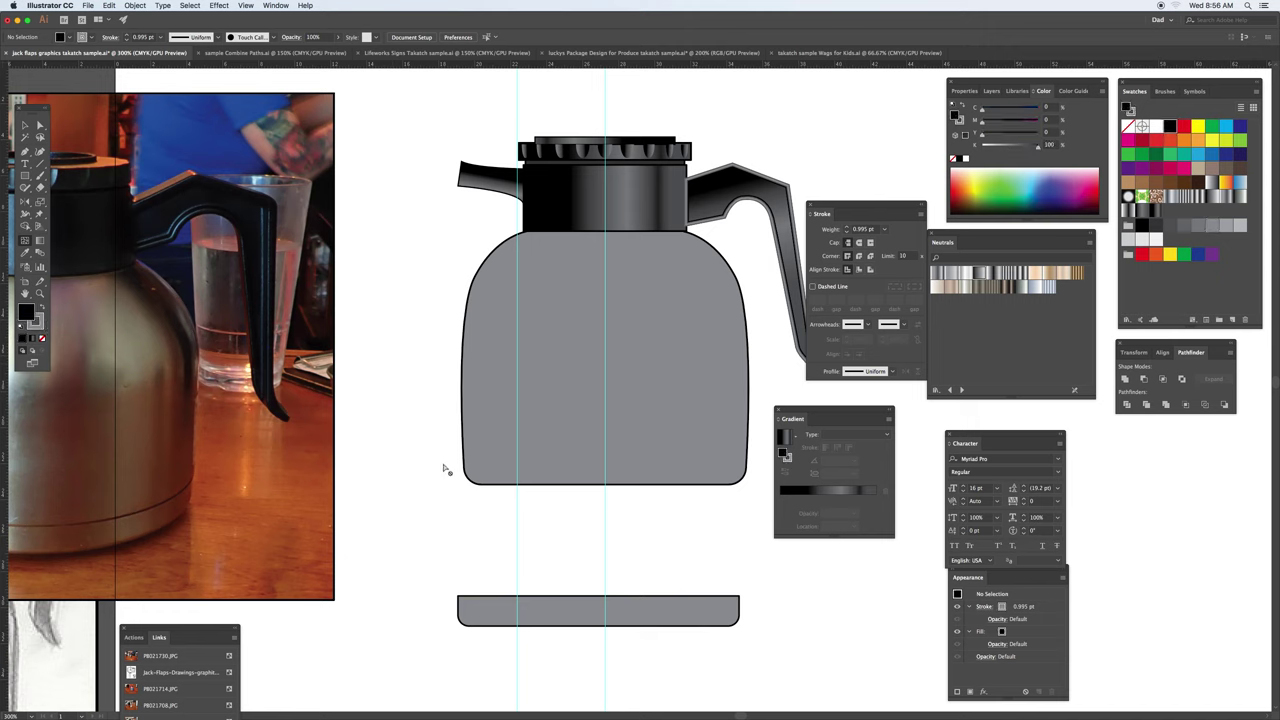
{"action": "left_click", "coordinate": [502, 486]}
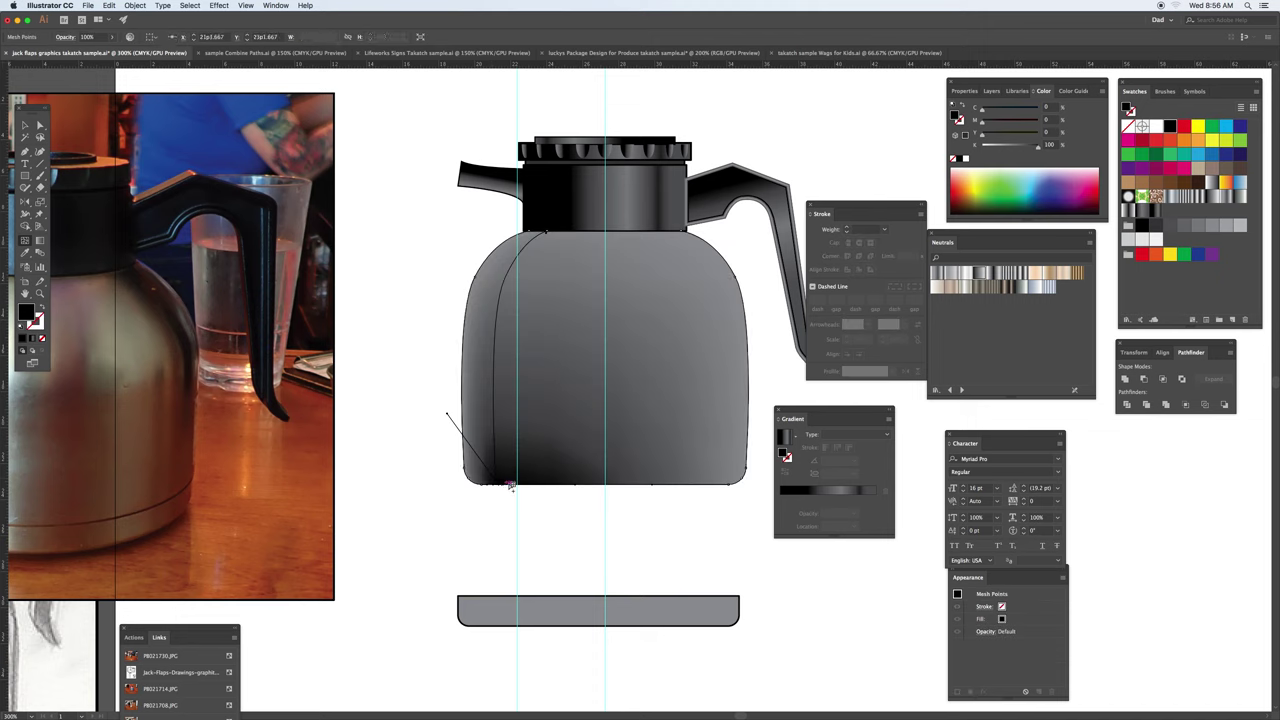
Add two mesh lines in 30% grey to the body, one just left of centre and one near the right side
{"action": "left_click", "coordinate": [587, 487]}
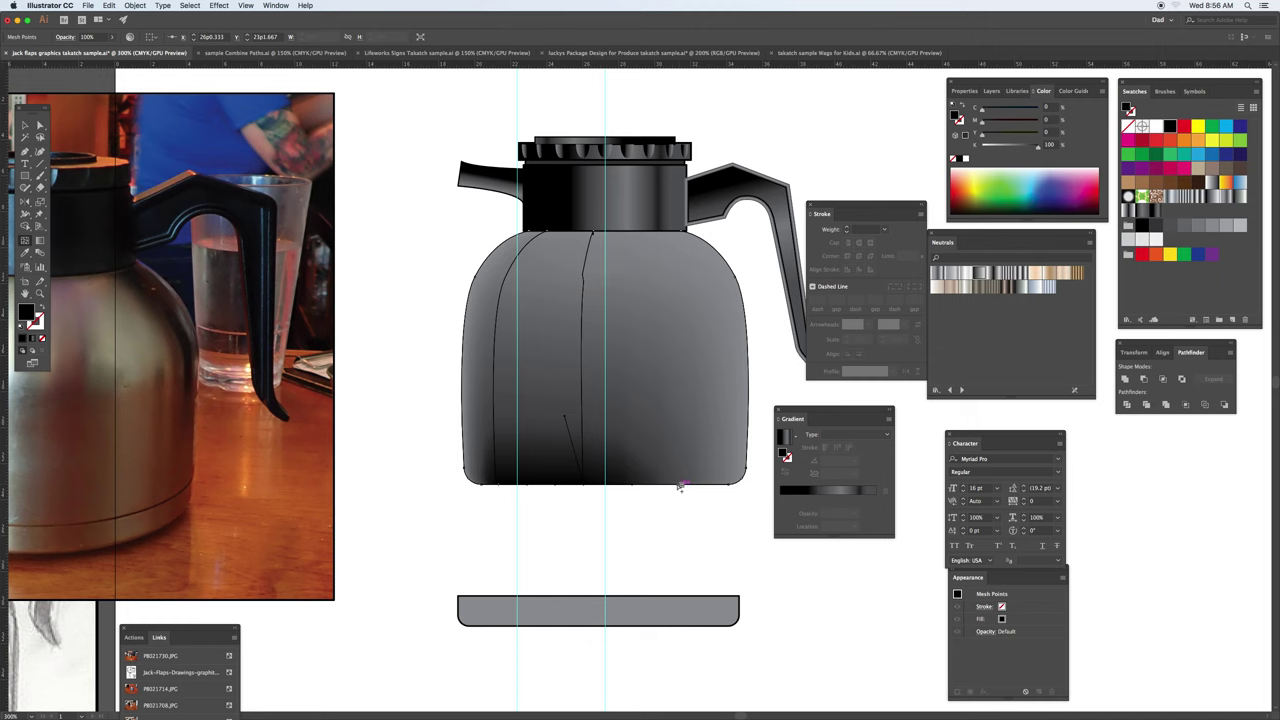
{"action": "left_click", "coordinate": [1243, 224]}
{"action": "left_click", "coordinate": [701, 487]}
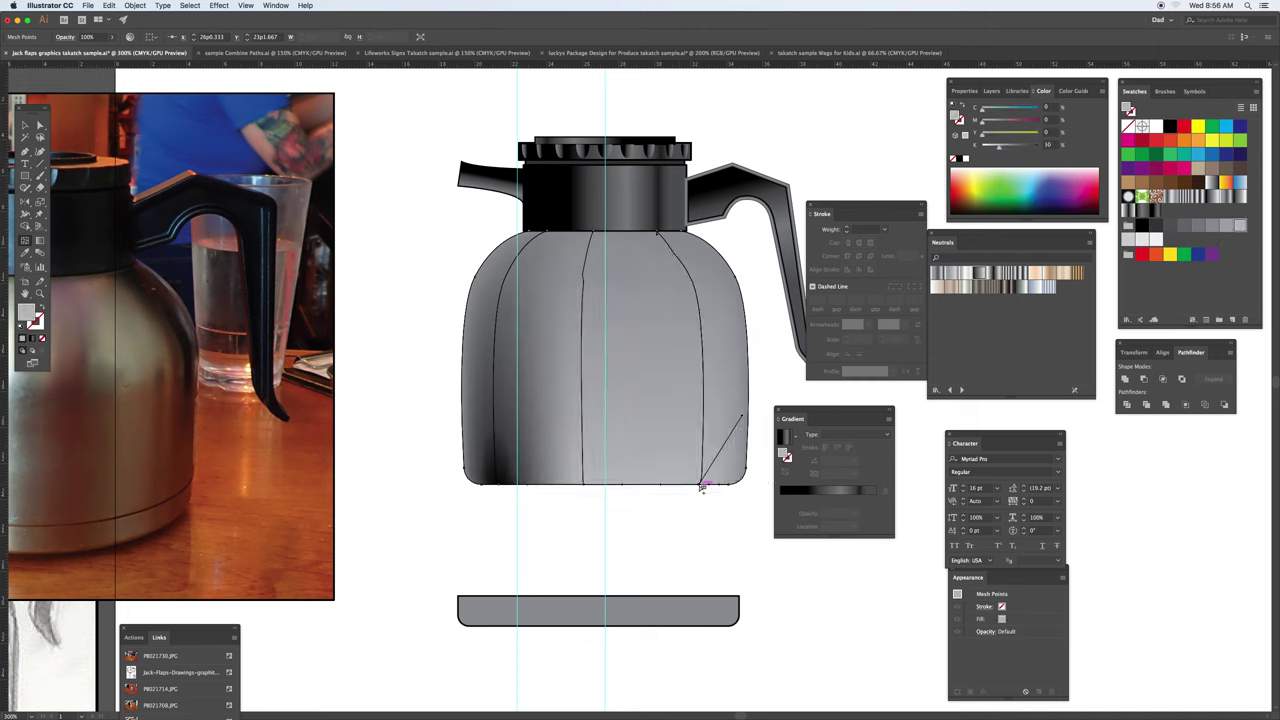
Add a 60% grey mesh line right of the body's centre and a 5% black mesh line left of its centre
{"action": "left_click", "coordinate": [1199, 225]}
{"action": "left_click", "coordinate": [658, 487]}
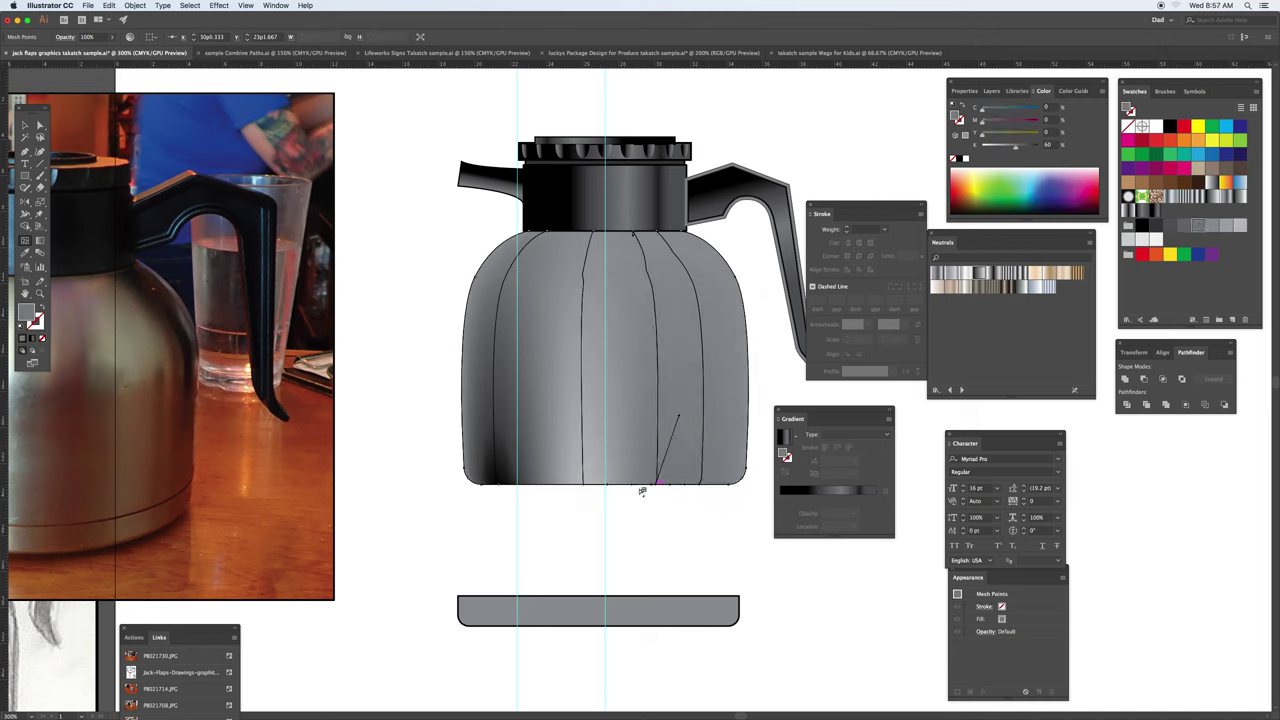
{"action": "left_click", "coordinate": [556, 487]}
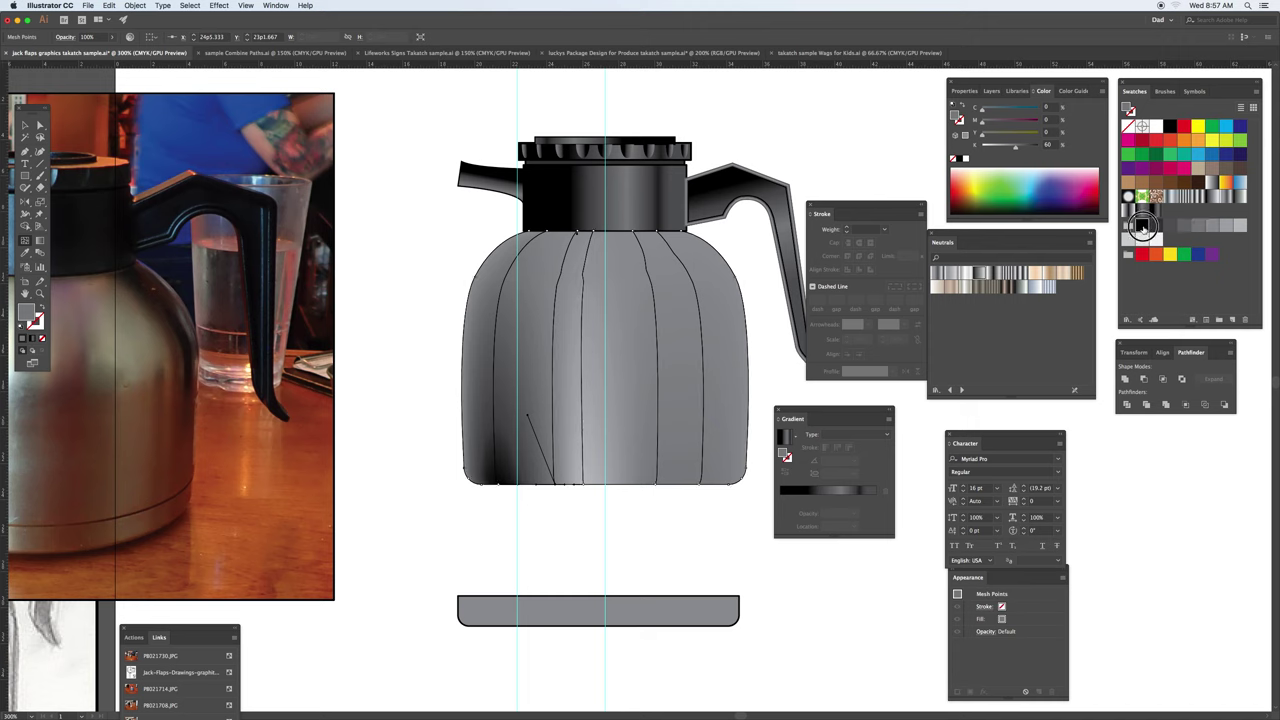
{"action": "left_click", "coordinate": [1143, 227]}
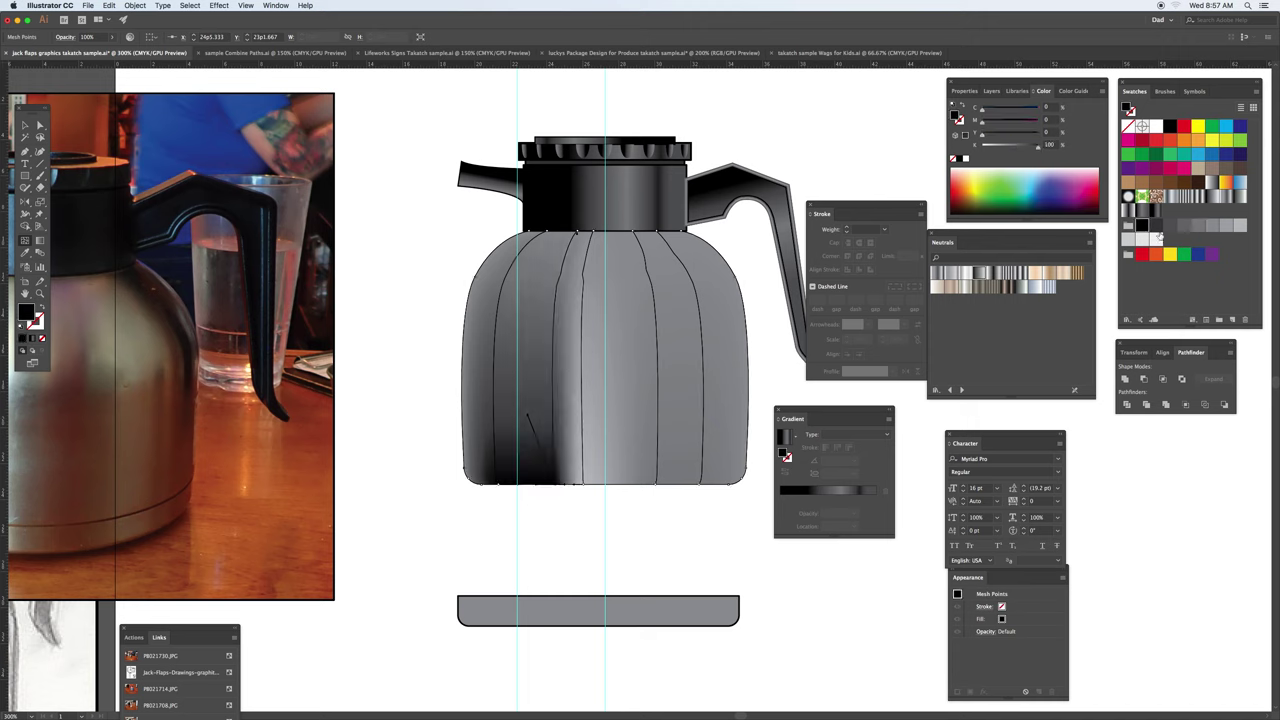
{"action": "left_click", "coordinate": [1159, 240]}
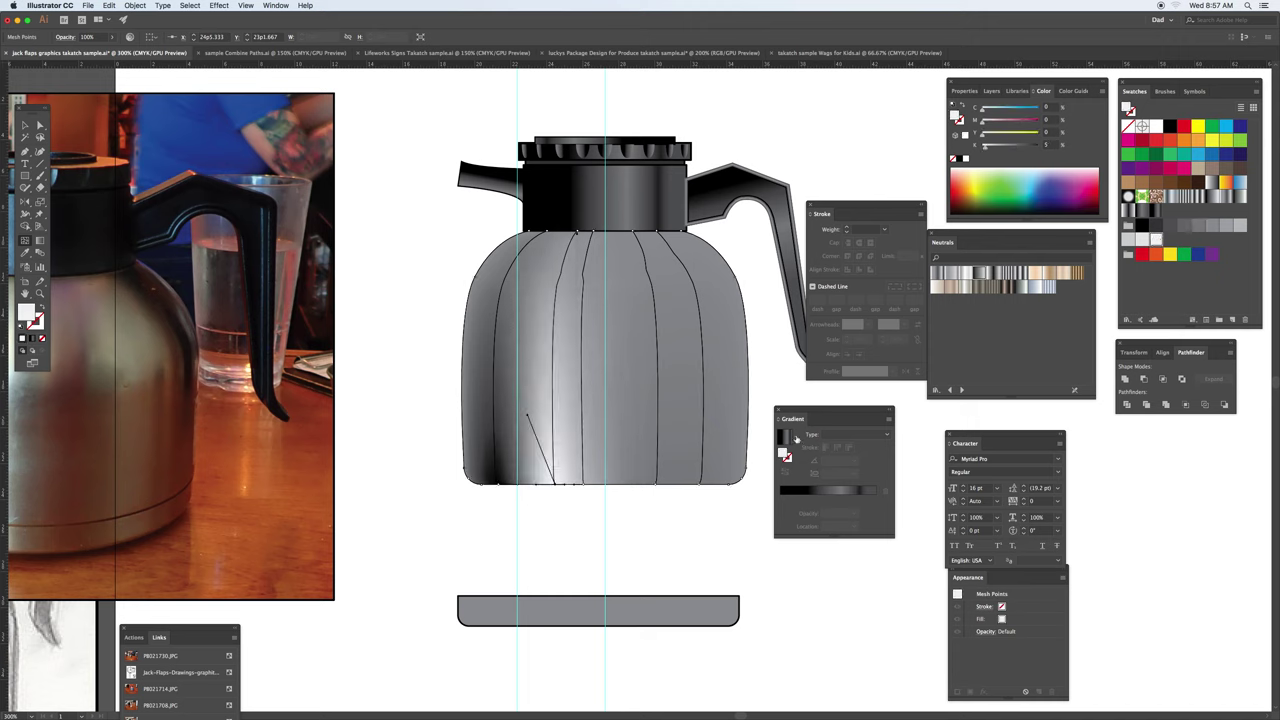
Add a horizontal mesh line across the upper body, with a 5% black highlight point on the rightmost vertical mesh line
{"action": "left_click", "coordinate": [699, 300]}
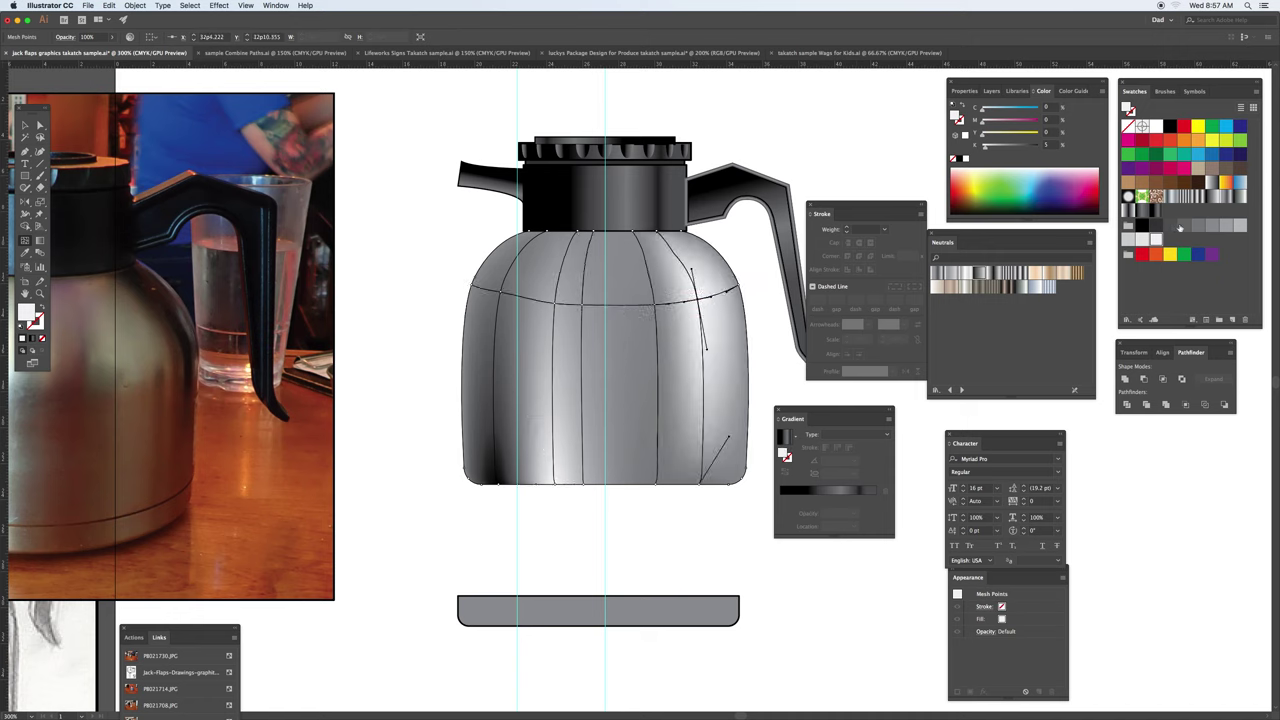
{"action": "left_click", "coordinate": [1148, 227]}
{"action": "key", "text": "super+z"}
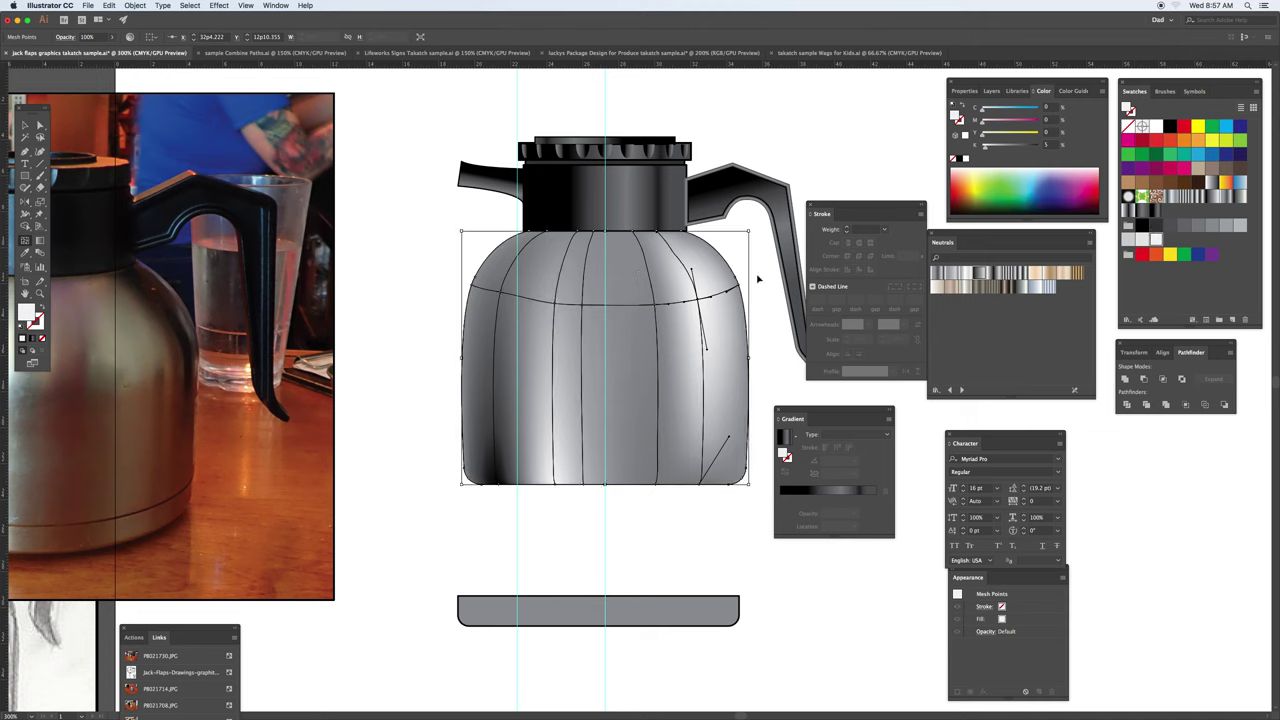
{"action": "key", "text": "u"}
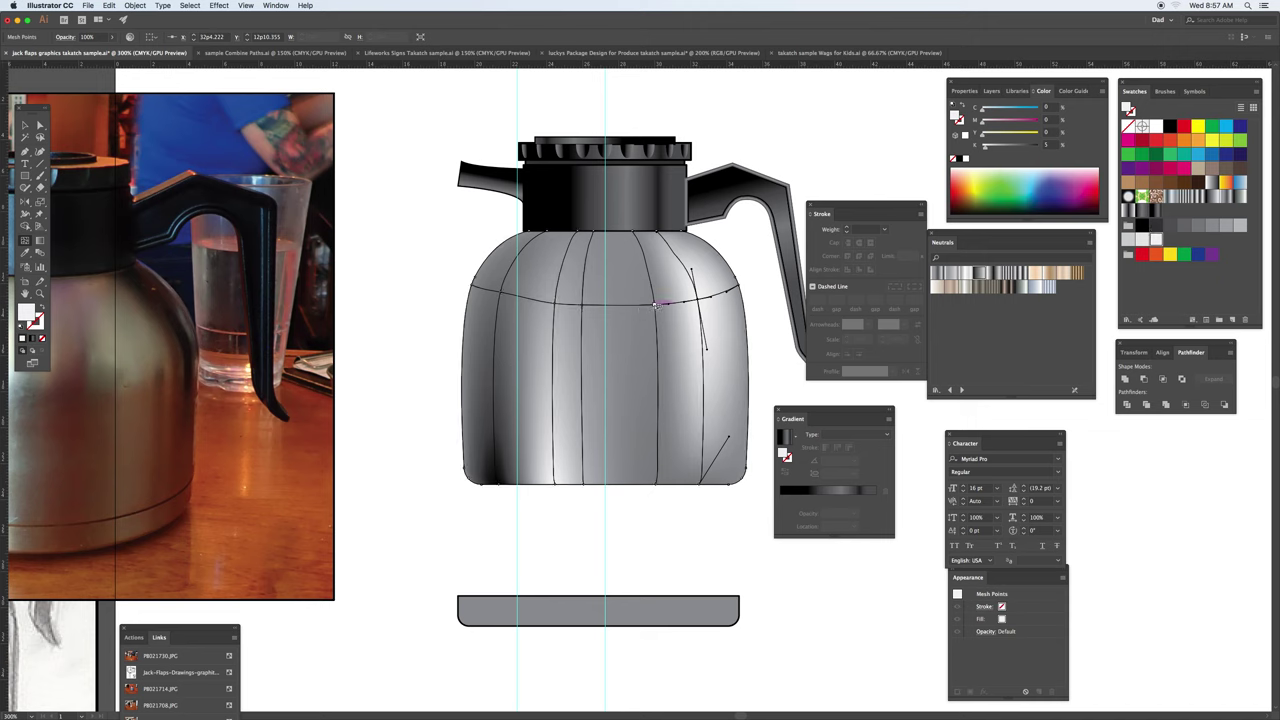
Colour two points on the horizontal mesh line 80% black: one right of centre and one on the leftmost vertical line
{"action": "left_click", "coordinate": [655, 305]}
{"action": "left_click", "coordinate": [1168, 228]}
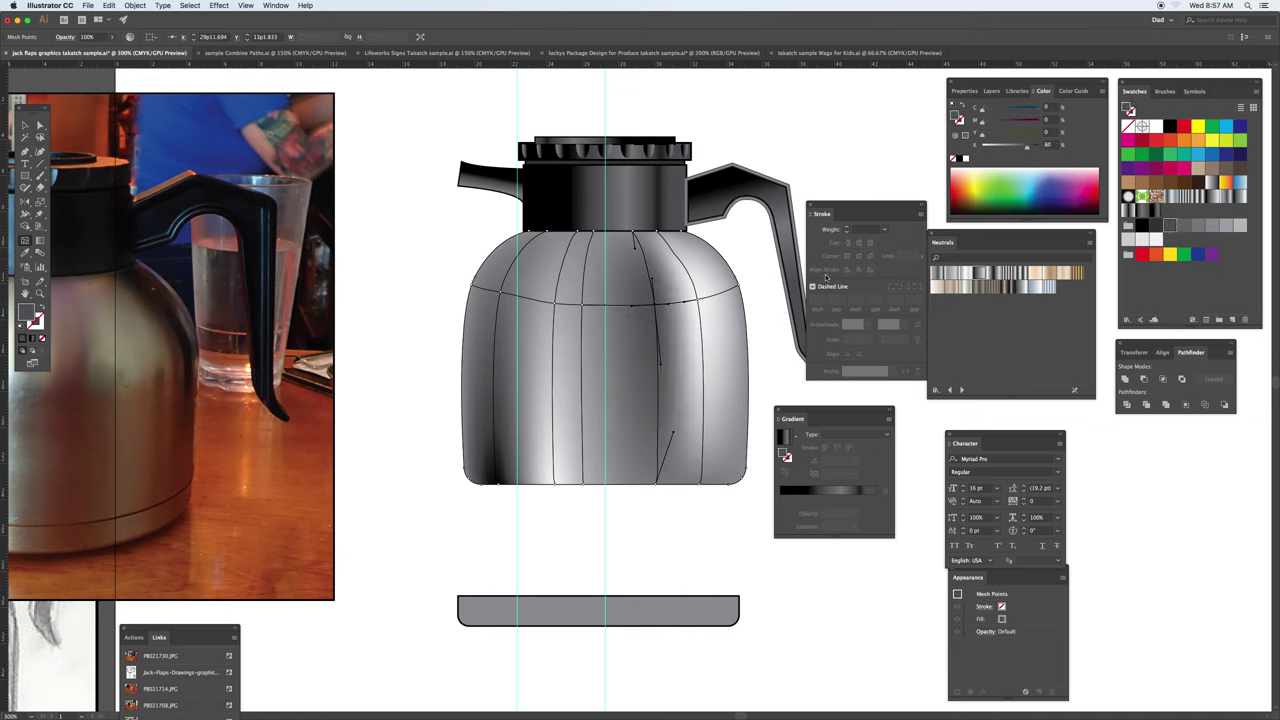
{"action": "left_click", "coordinate": [507, 295]}
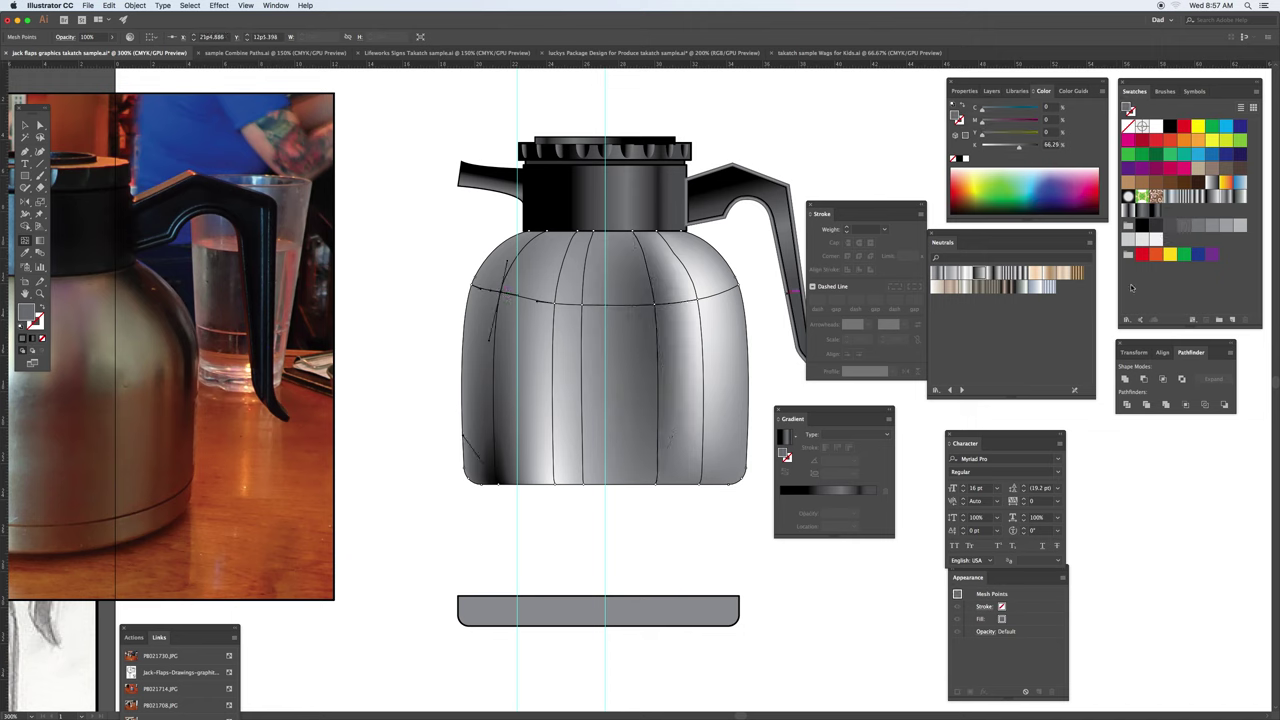
{"action": "left_click", "coordinate": [1166, 230]}
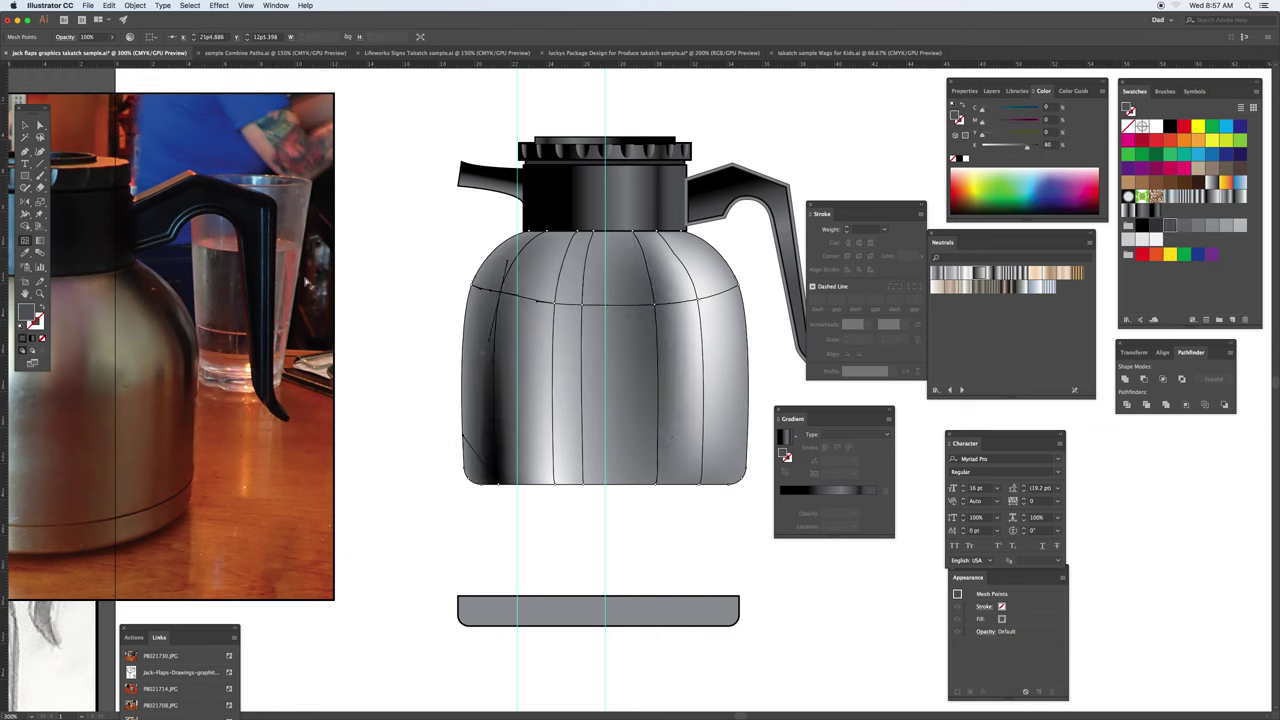
Draw a straight horizontal line about 15p9 long across the lower body, with the default white fill and a 2 pt black stroke
{"action": "left_click", "coordinate": [25, 125]}
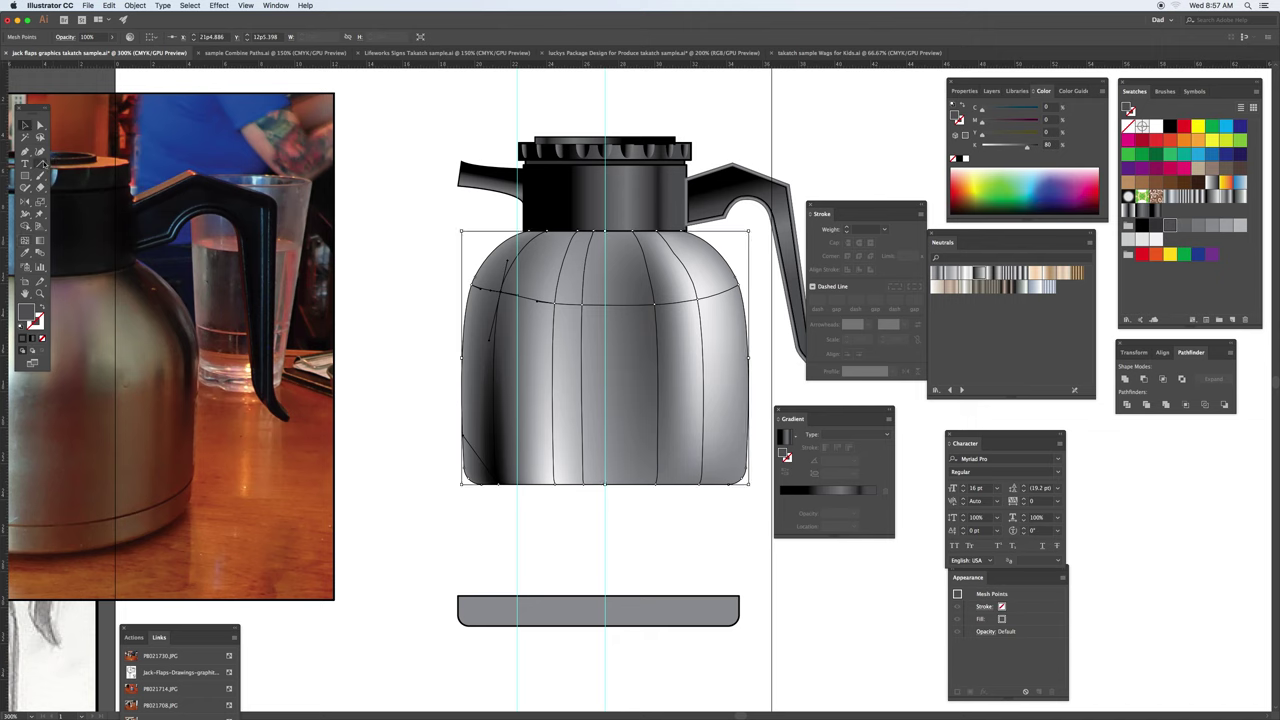
{"action": "left_click", "coordinate": [40, 163]}
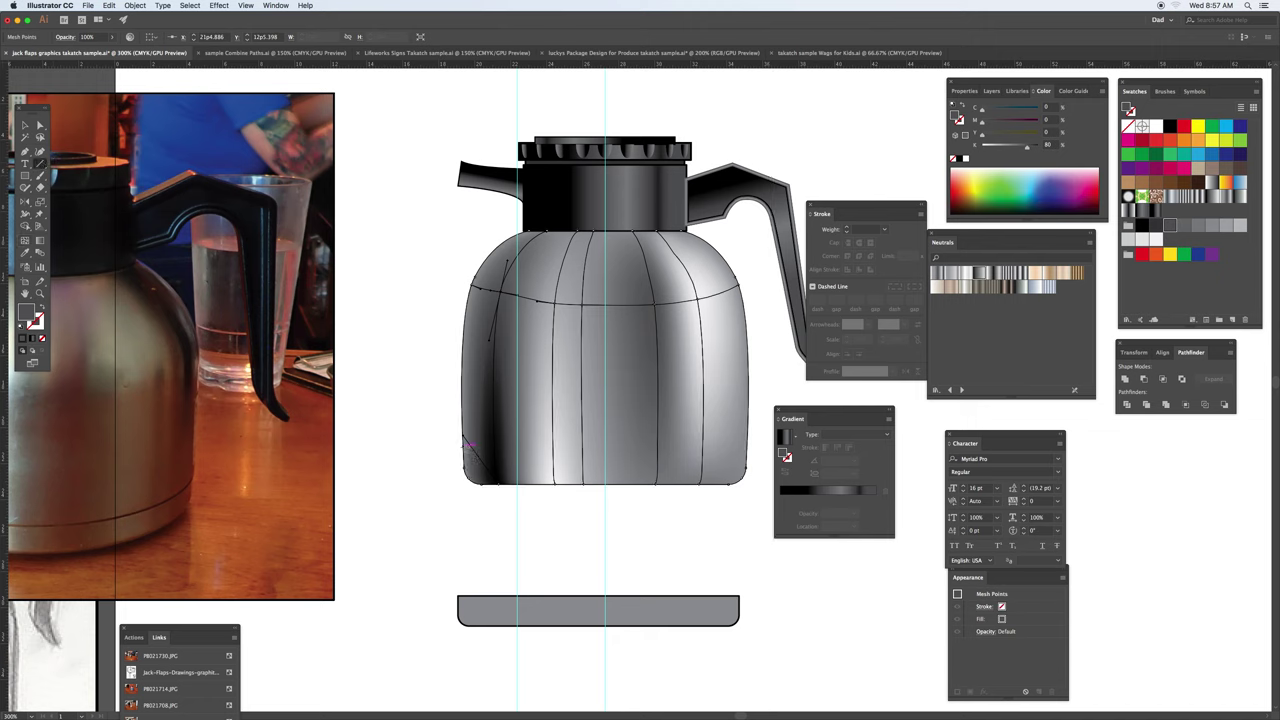
{"action": "left_click_drag", "start_coordinate": [463, 449], "coordinate": [747, 449]}
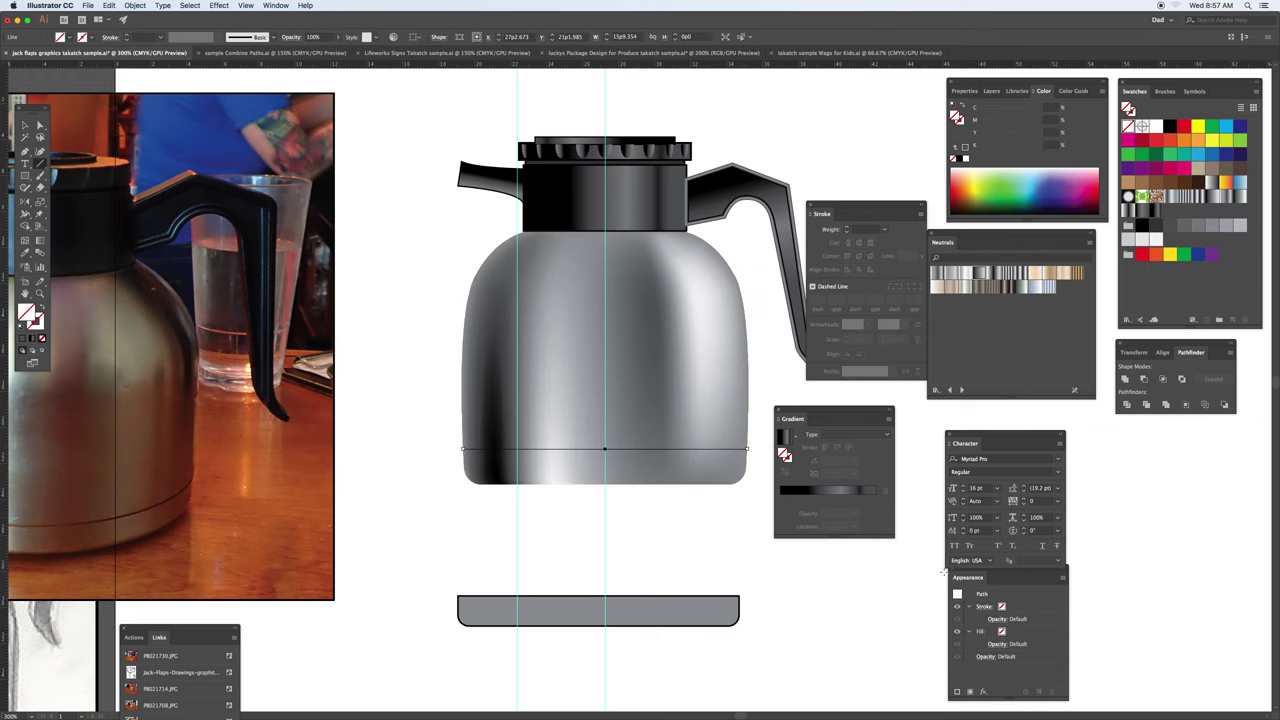
{"action": "key", "text": "d"}
{"action": "left_click", "coordinate": [863, 229]}
{"action": "key", "text": "Up"}
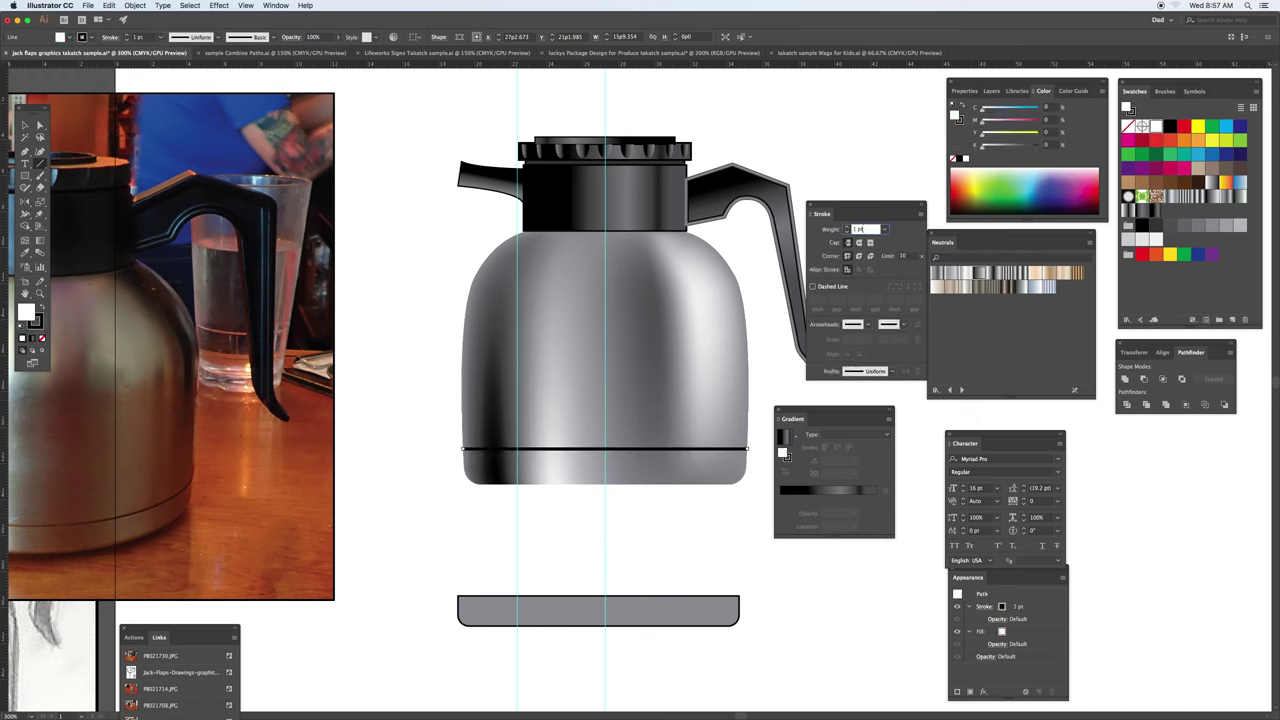
Apply New Gradient Swatch 1 to the horizontal line and swap its fill and stroke so the gradient colours the stroke
{"action": "left_click", "coordinate": [25, 125]}
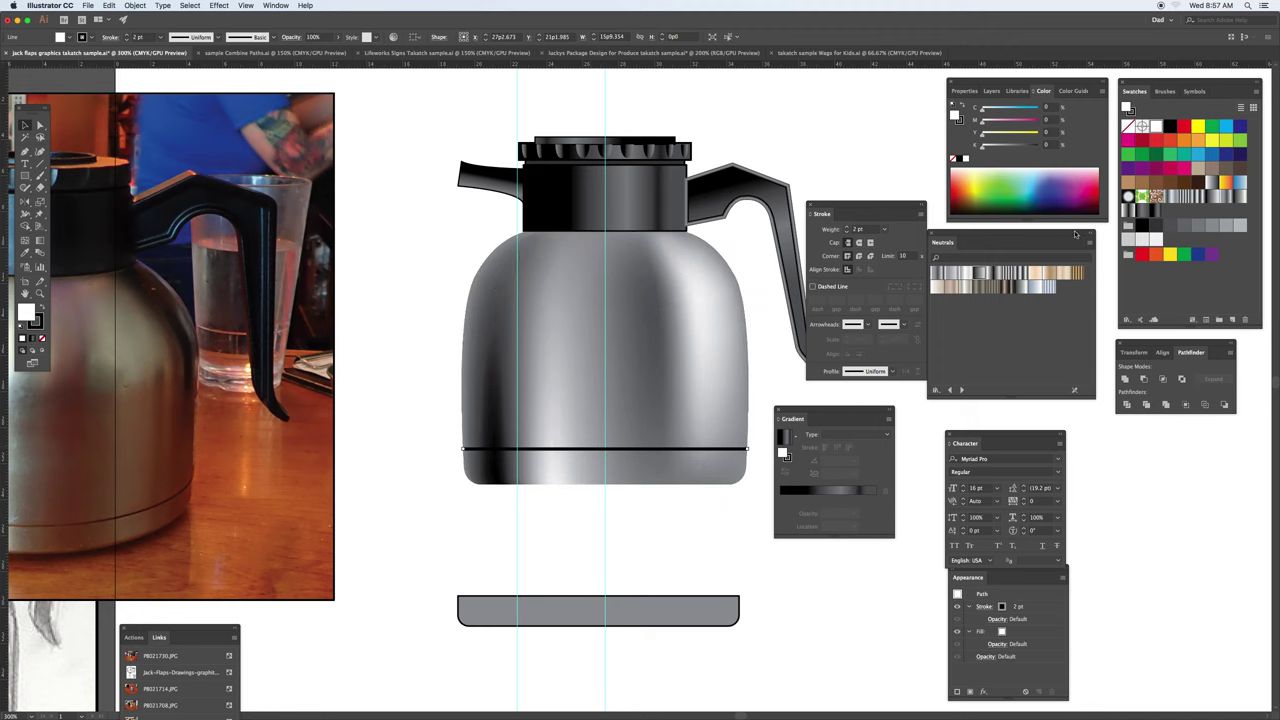
{"action": "left_click", "coordinate": [1143, 211]}
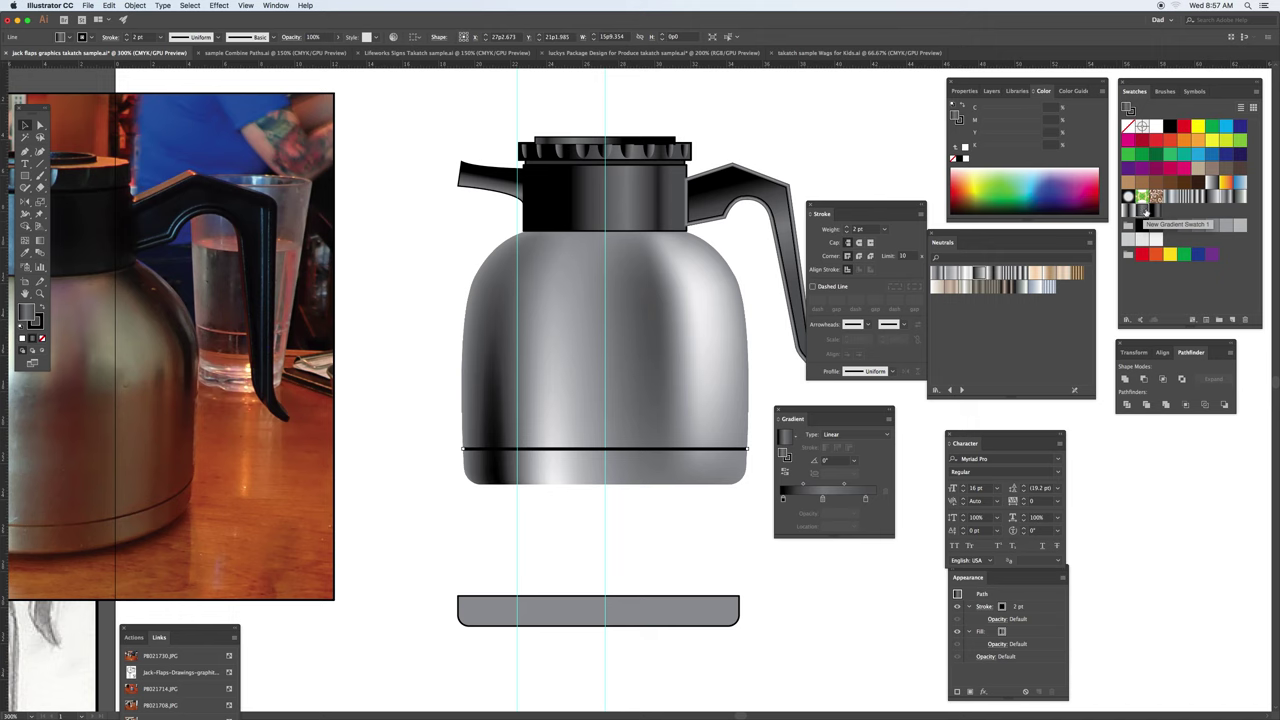
{"action": "key", "text": "shift+x"}
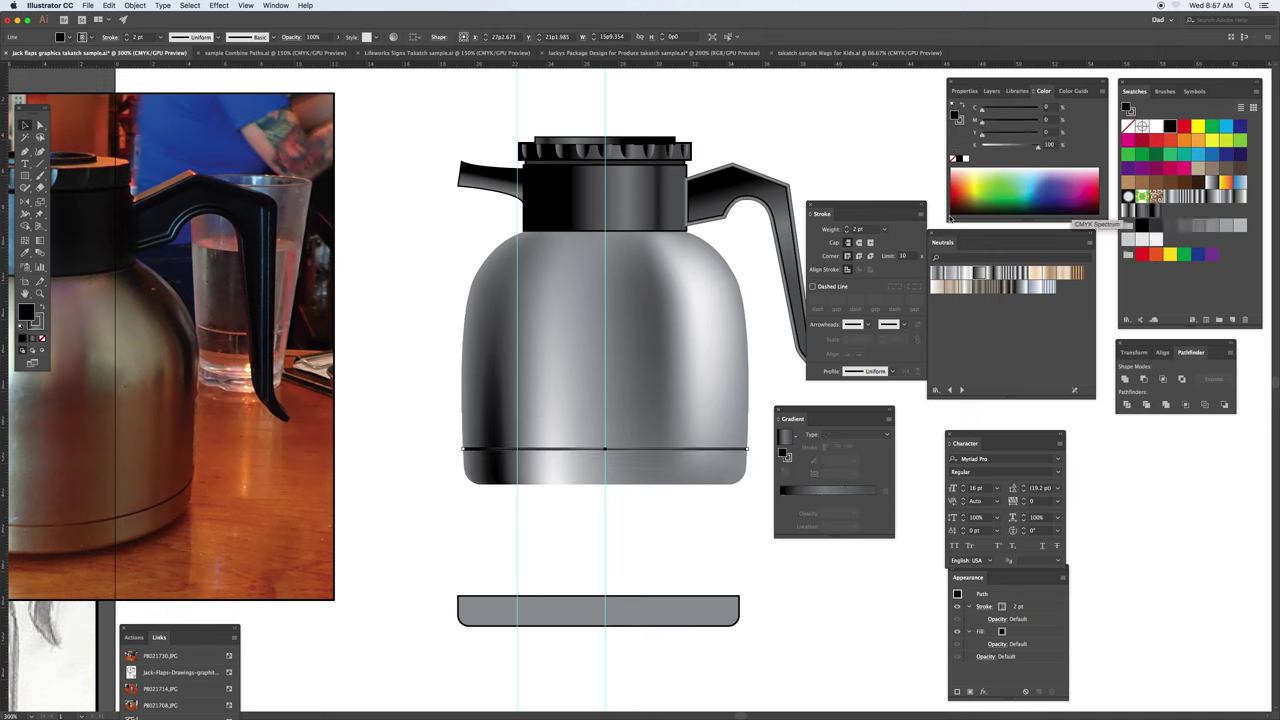